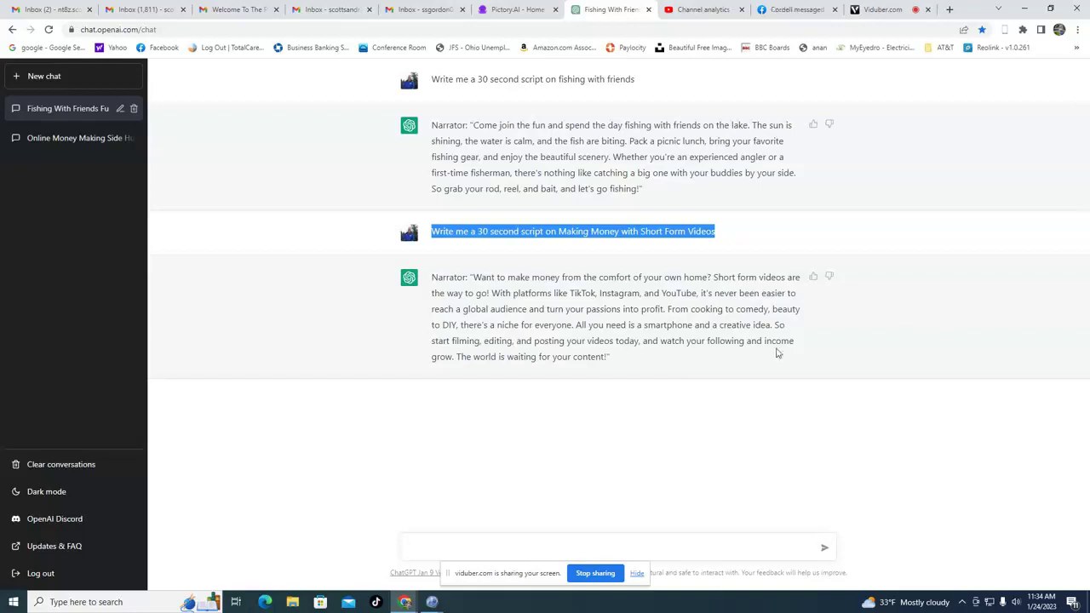
Step: Copy the narrator script about making money with short form videos from the ChatGPT reply, without the surrounding quotation marks
{"action": "left_click_drag", "start_coordinate": [607, 356], "coordinate": [476, 272]}
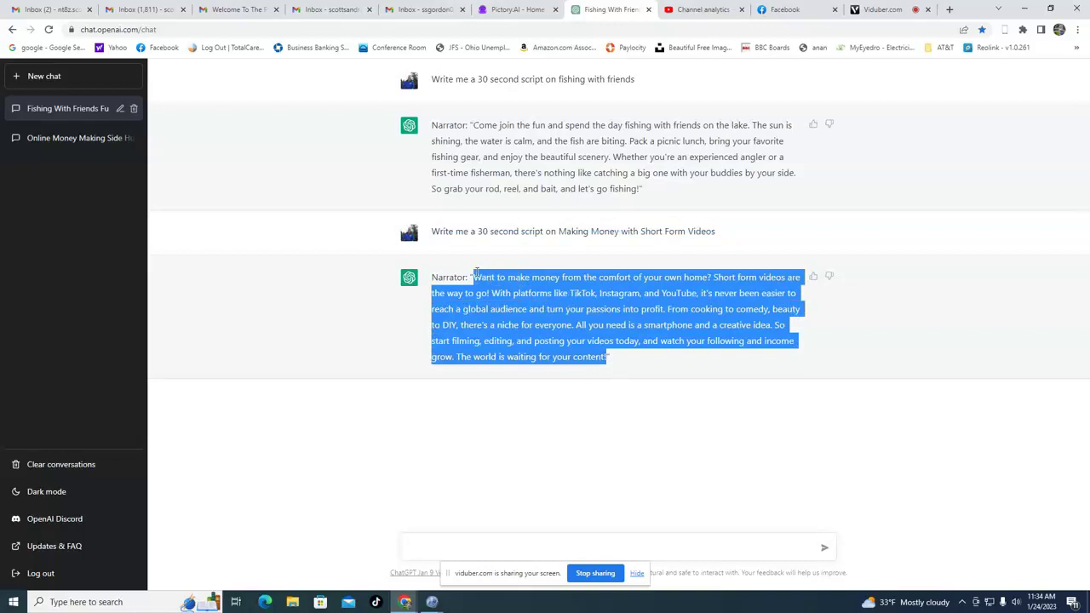
{"action": "right_click", "coordinate": [528, 277]}
{"action": "left_click", "coordinate": [549, 292]}
Step: Switch to Pictory, start a Script to Video project and paste the copied script into the script editor
{"action": "left_click", "coordinate": [510, 11]}
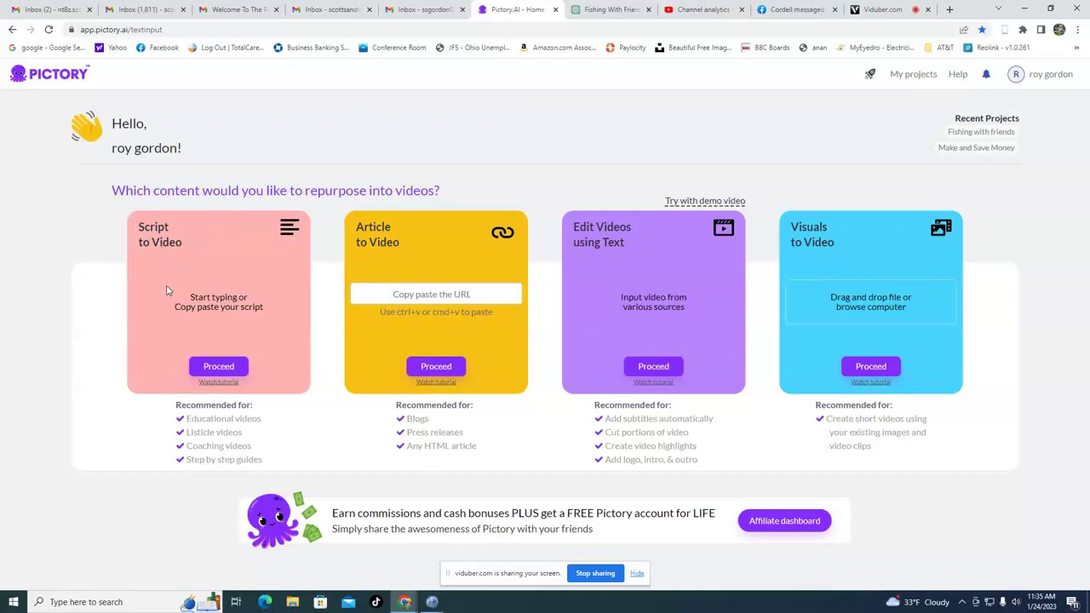
{"action": "left_click", "coordinate": [219, 366]}
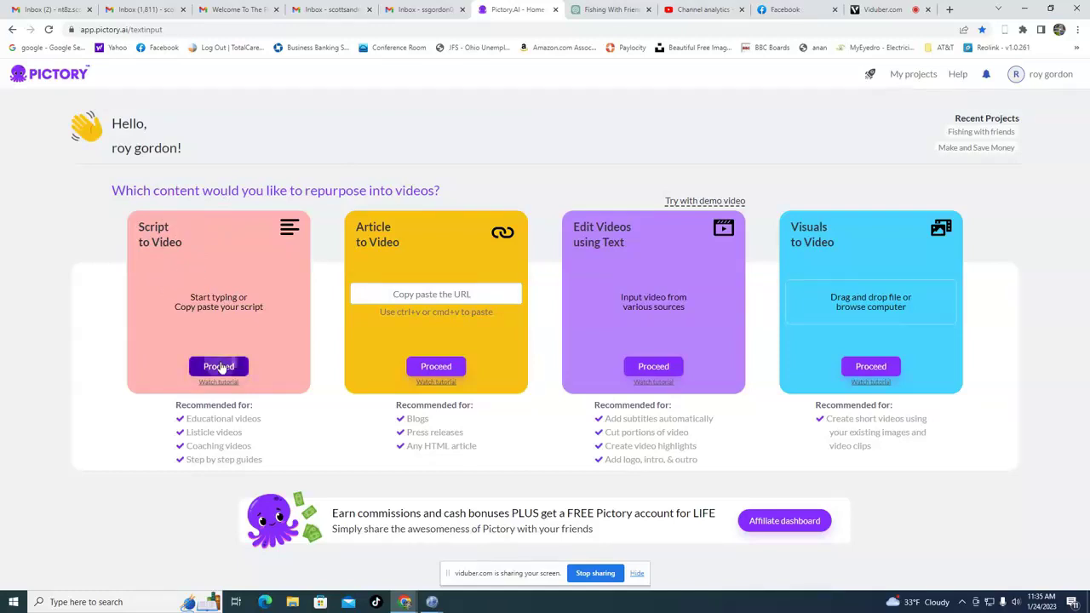
{"action": "left_click", "coordinate": [273, 243]}
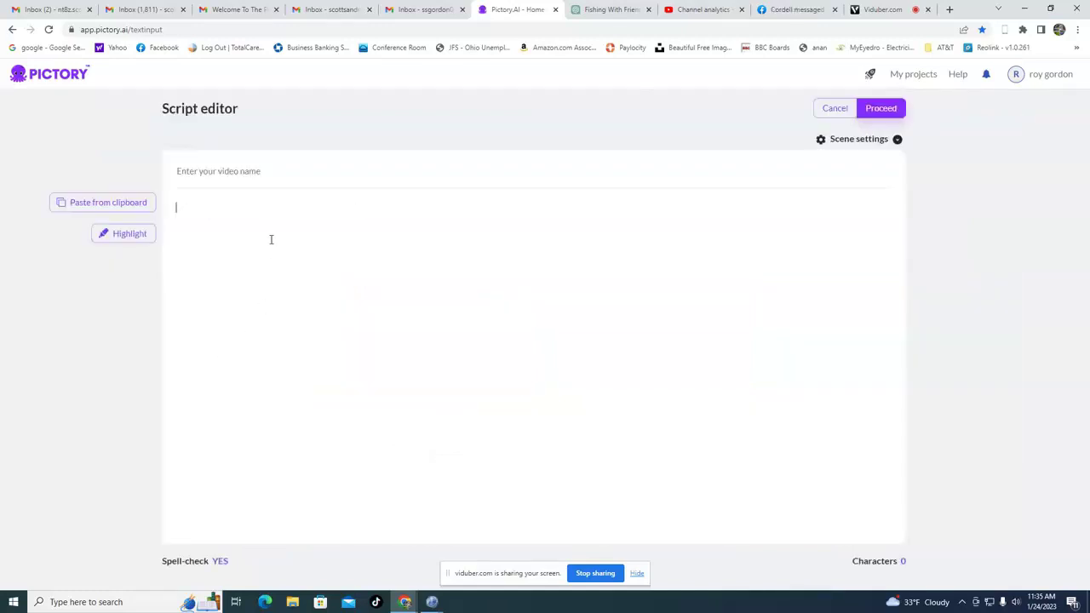
{"action": "key", "text": "ctrl+v"}
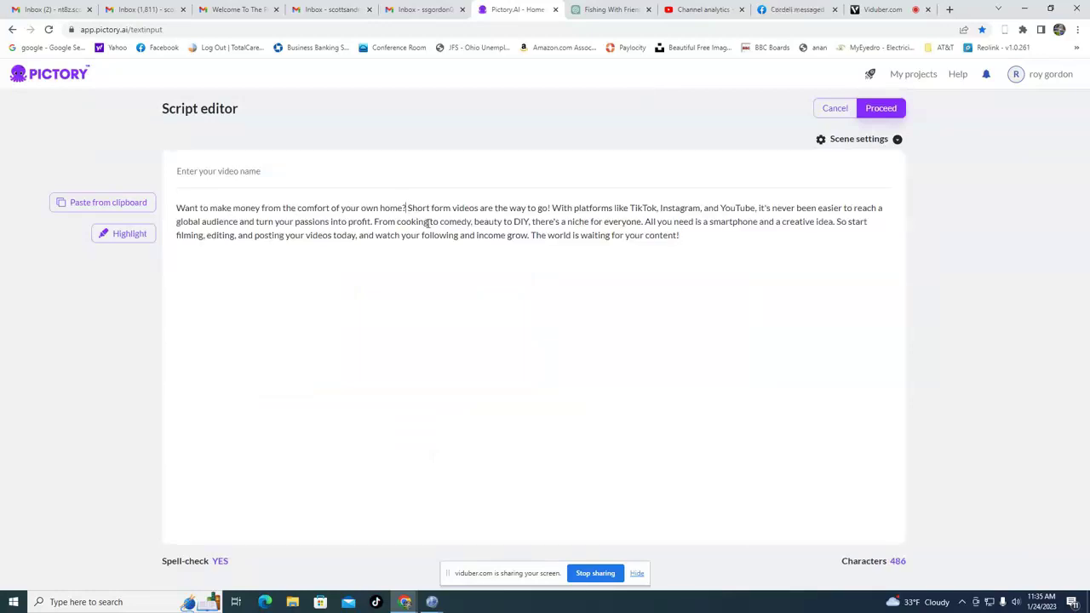
Step: Break the pasted script into separate lines, one sentence per line, removing the leading space from each new line
{"action": "key", "text": "Return"}
{"action": "key", "text": "Delete"}
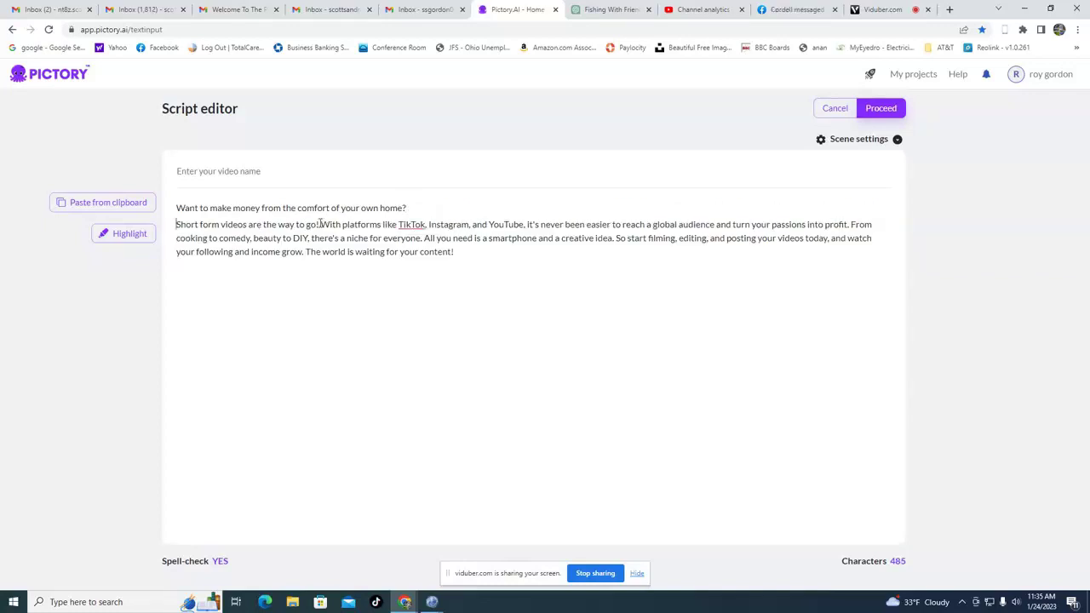
{"action": "key", "text": "Return"}
{"action": "key", "text": "Delete"}
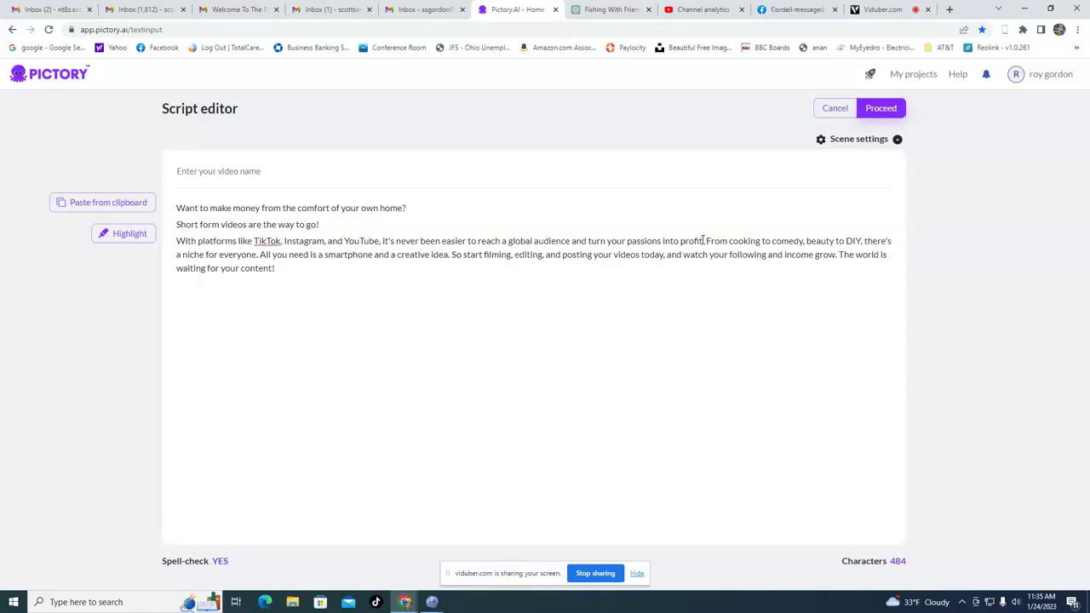
{"action": "key", "text": "Return"}
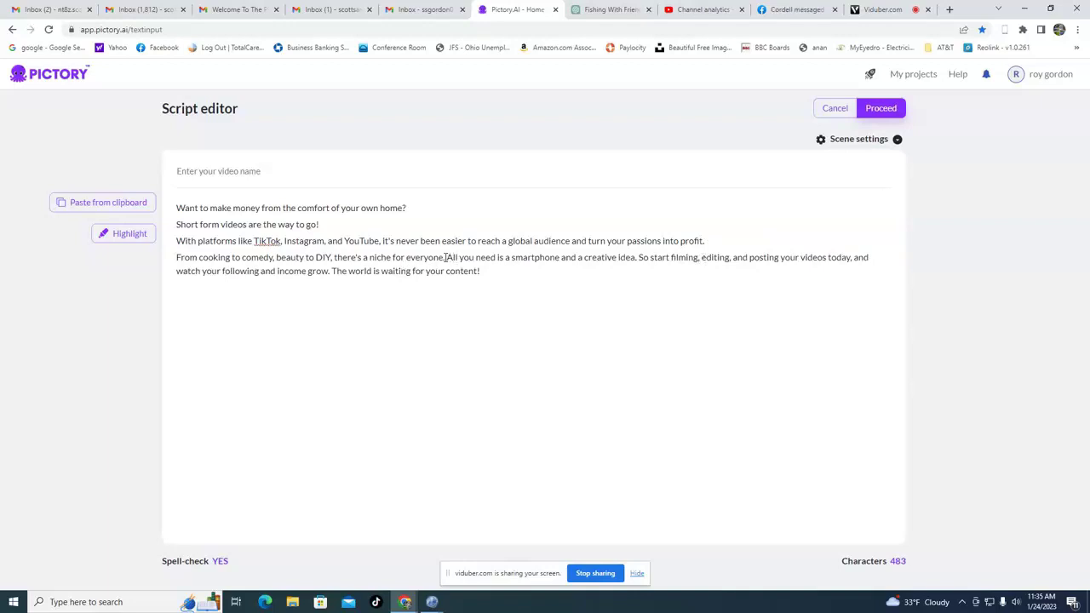
{"action": "key", "text": "Return"}
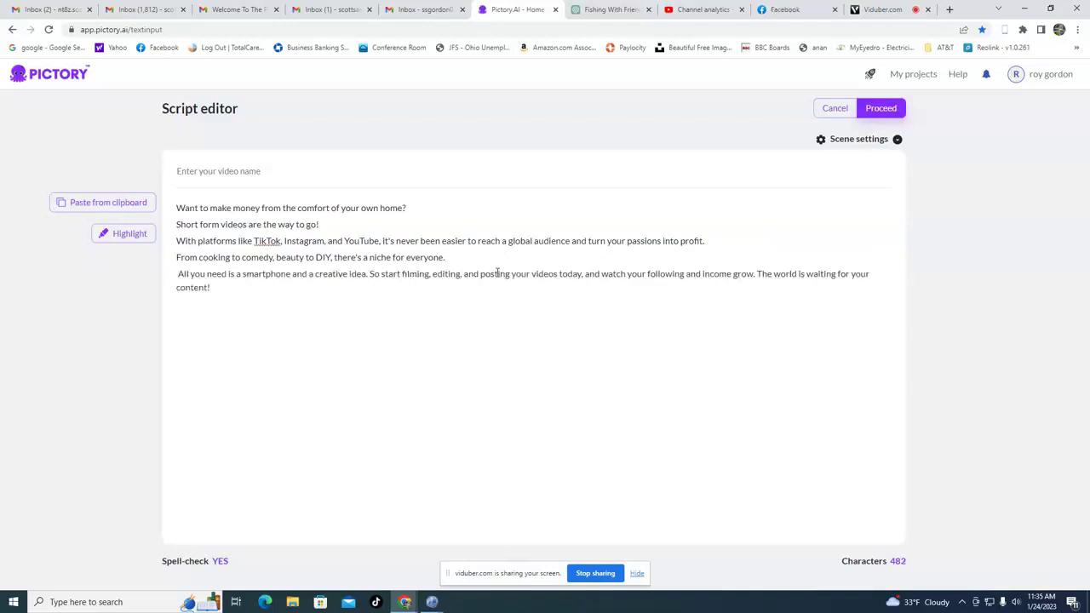
{"action": "key", "text": "Delete"}
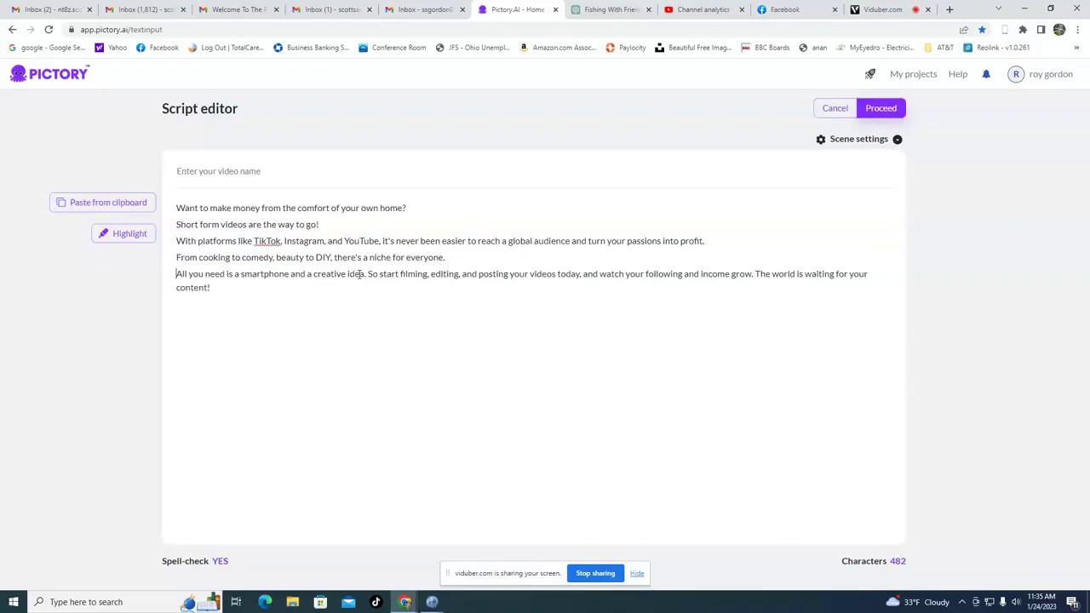
{"action": "left_click", "coordinate": [368, 276]}
{"action": "key", "text": "Return"}
{"action": "key", "text": "Delete"}
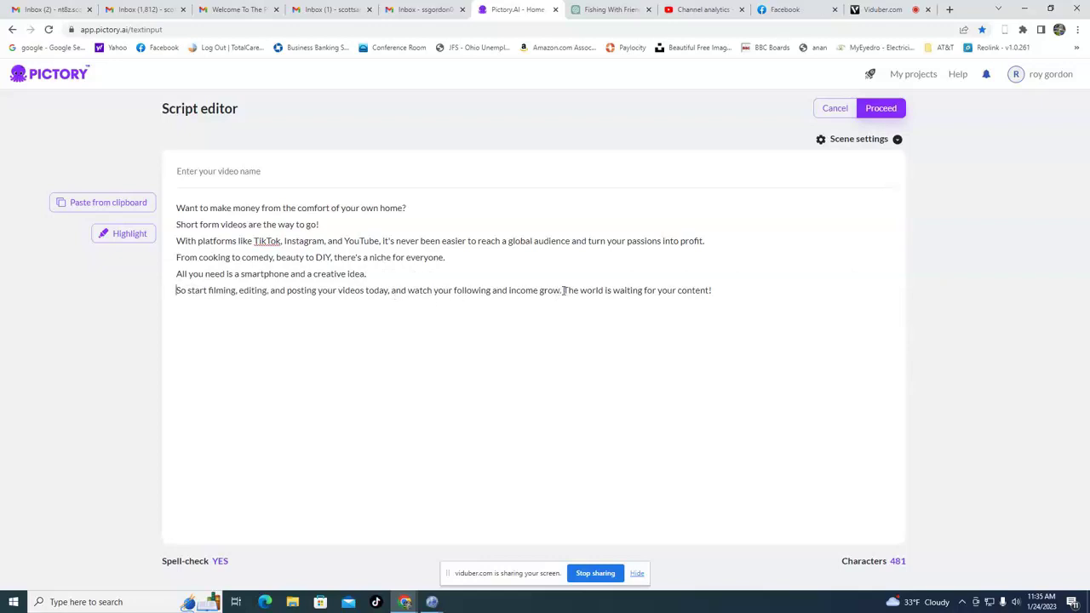
{"action": "key", "text": "Return"}
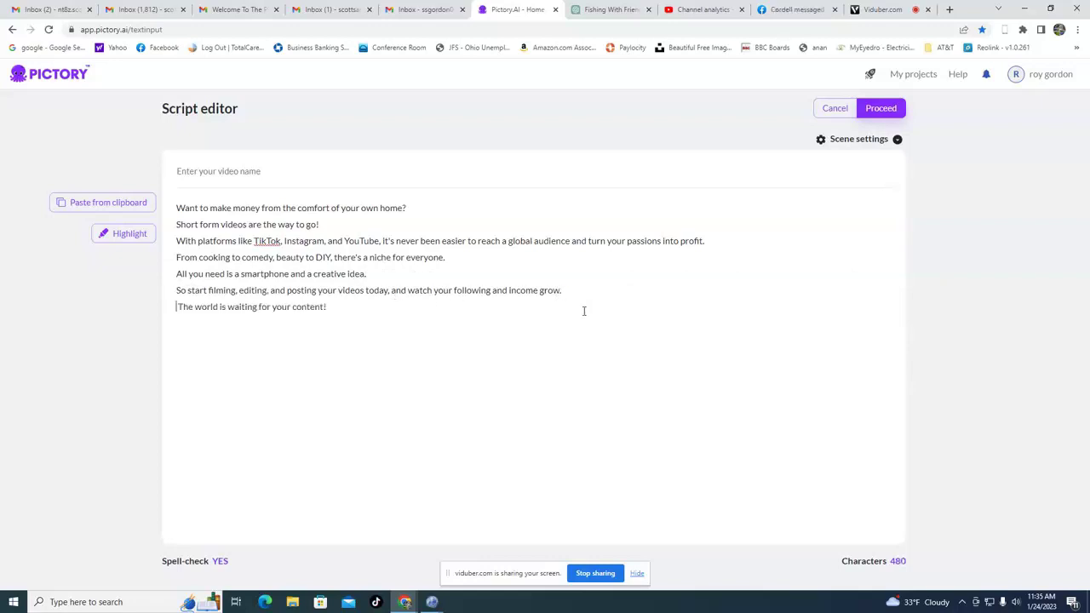
{"action": "key", "text": "Delete"}
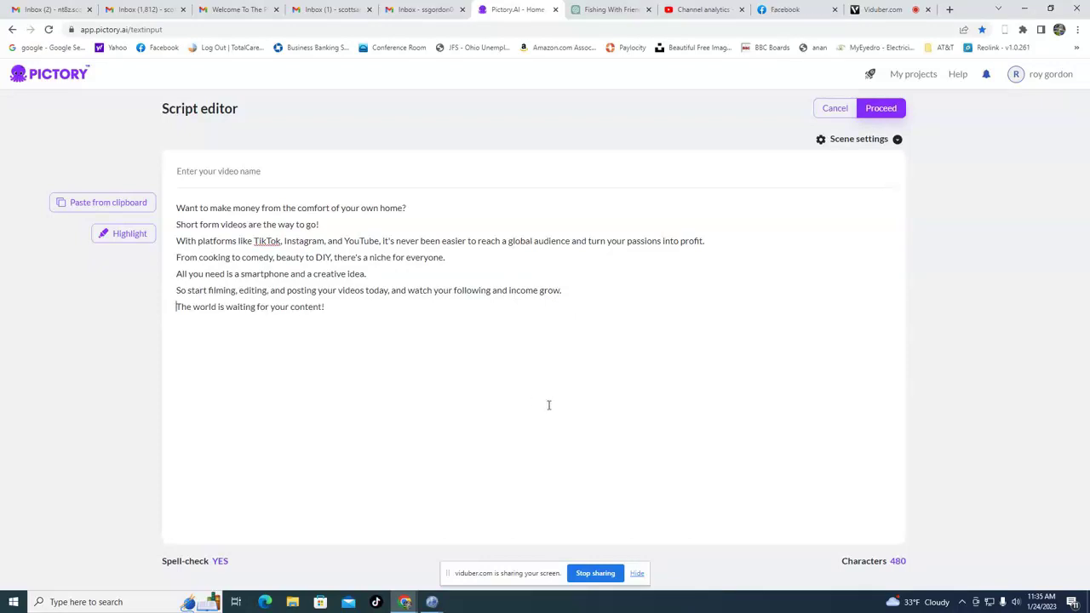
Step: Proceed to the template library and create the storyboard from the Corporate template in 9:16 aspect ratio
{"action": "left_click", "coordinate": [881, 110]}
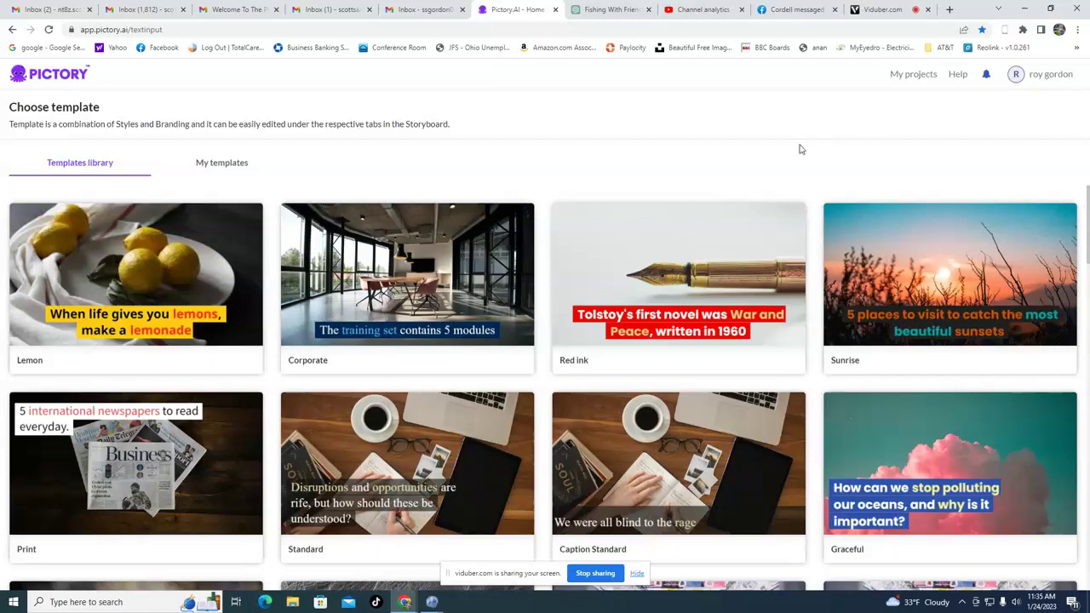
{"action": "mouse_move", "coordinate": [448, 271]}
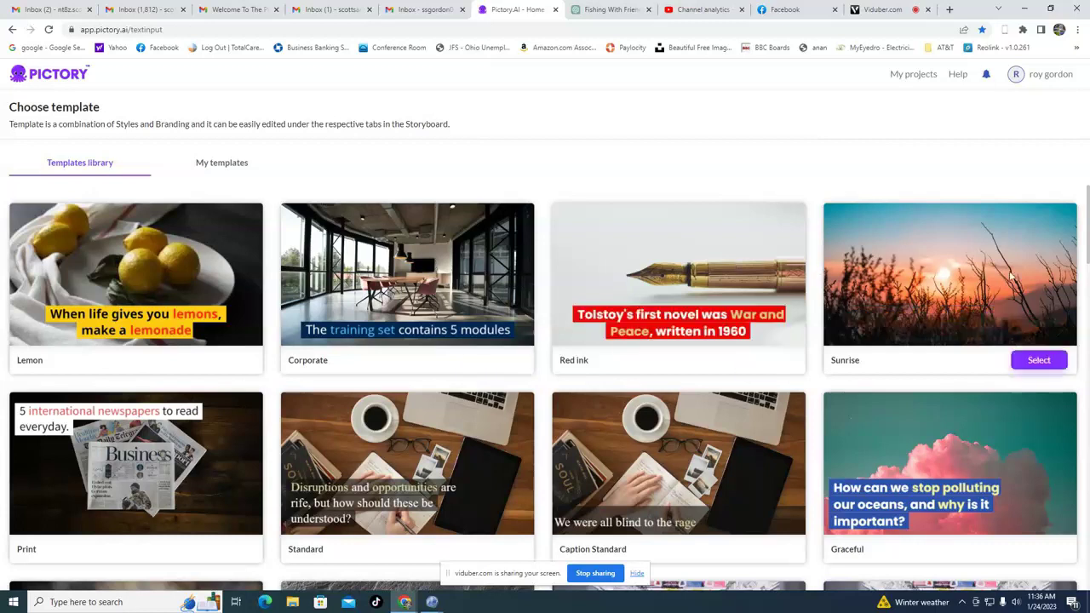
{"action": "mouse_move", "coordinate": [137, 341]}
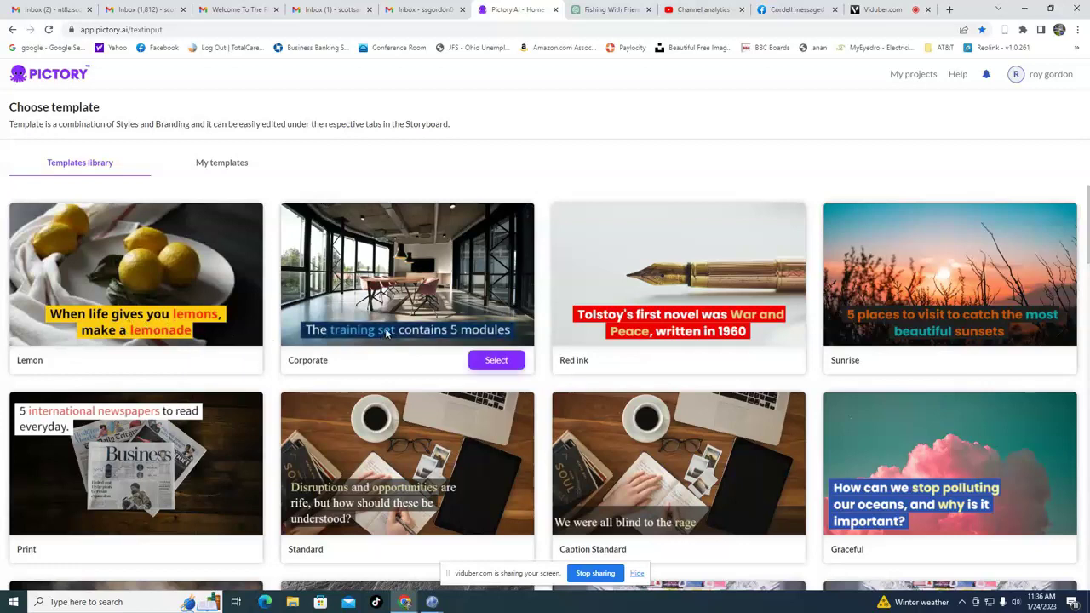
{"action": "mouse_move", "coordinate": [691, 326]}
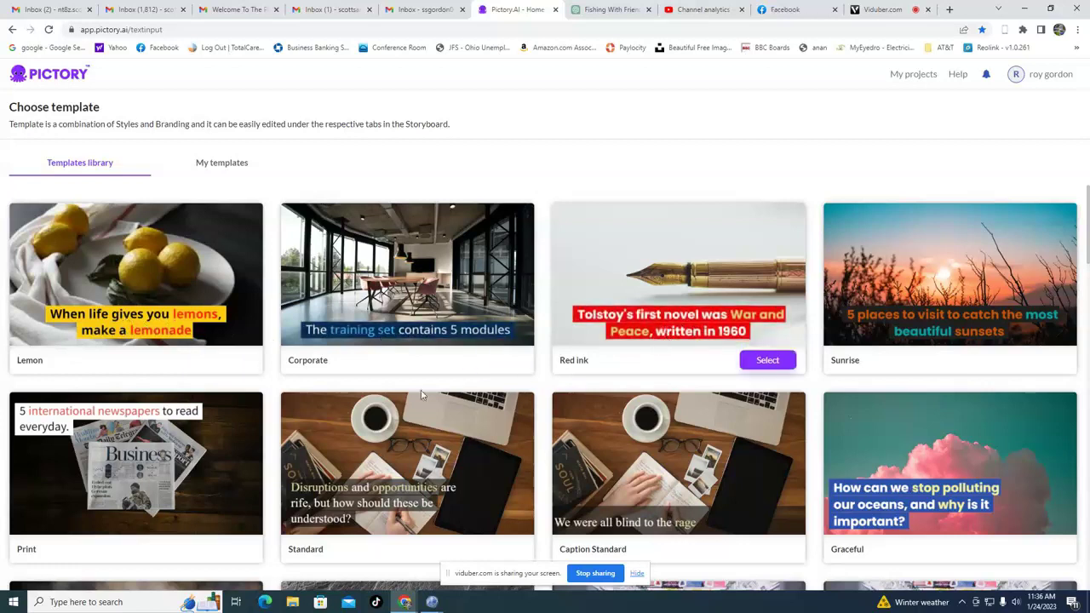
{"action": "mouse_move", "coordinate": [43, 441]}
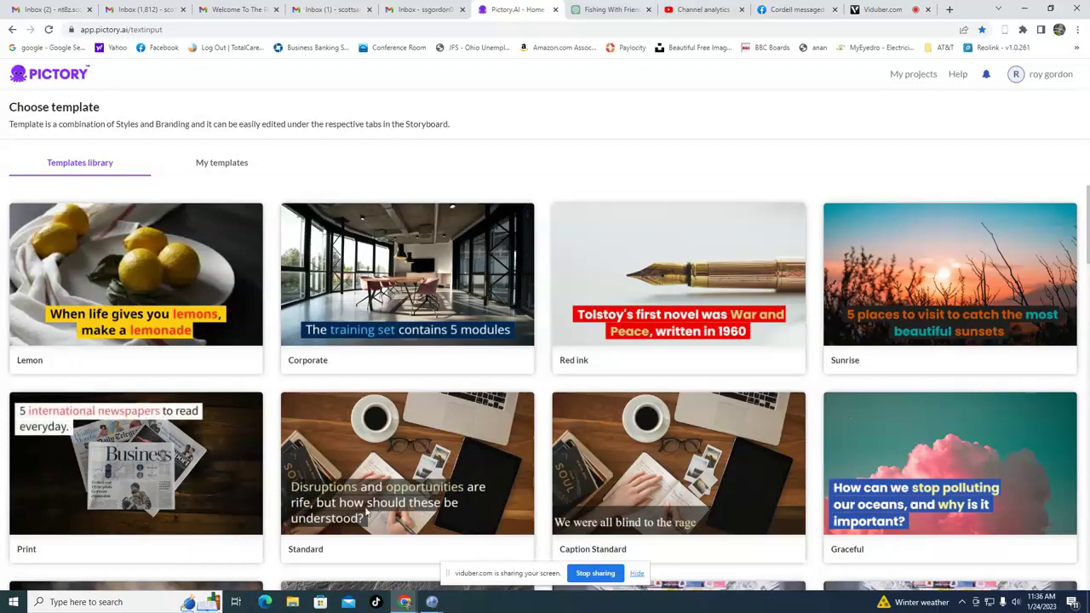
{"action": "mouse_move", "coordinate": [649, 521]}
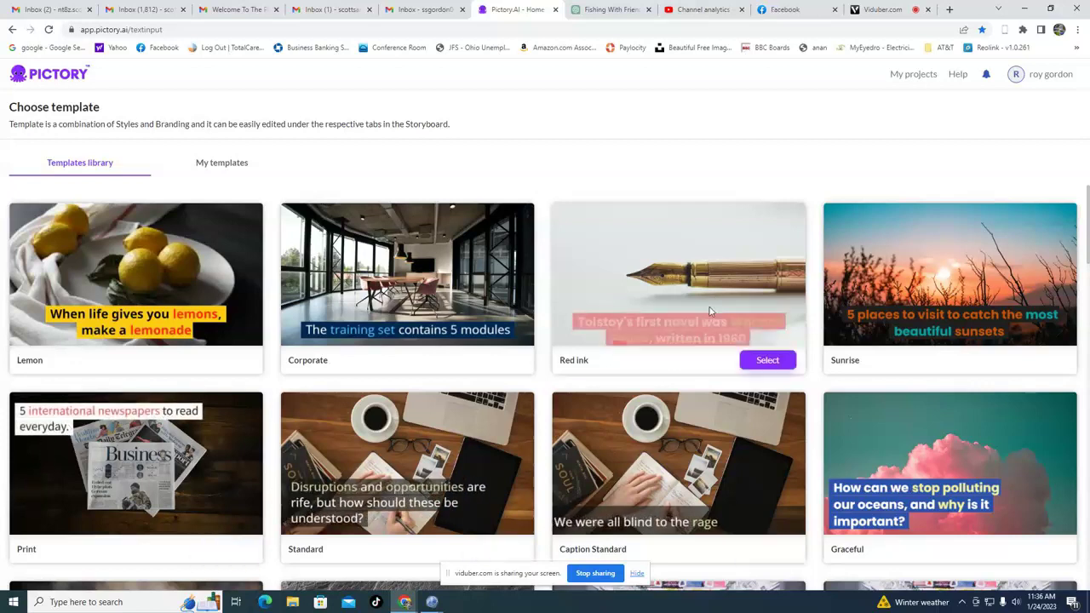
{"action": "mouse_move", "coordinate": [495, 240]}
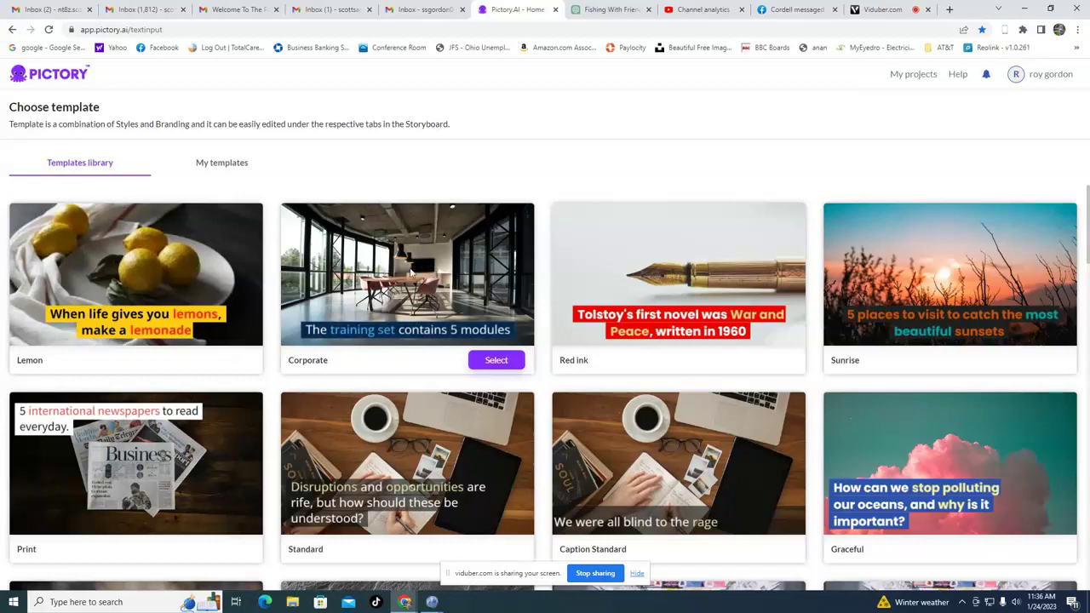
{"action": "left_click", "coordinate": [494, 366]}
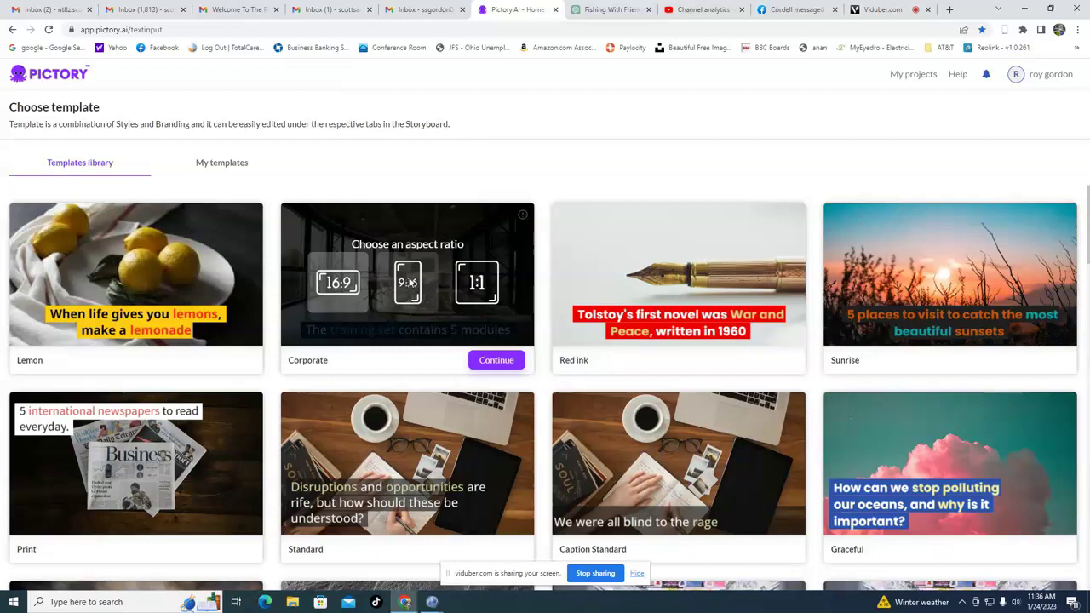
{"action": "left_click", "coordinate": [410, 282]}
{"action": "left_click", "coordinate": [496, 361]}
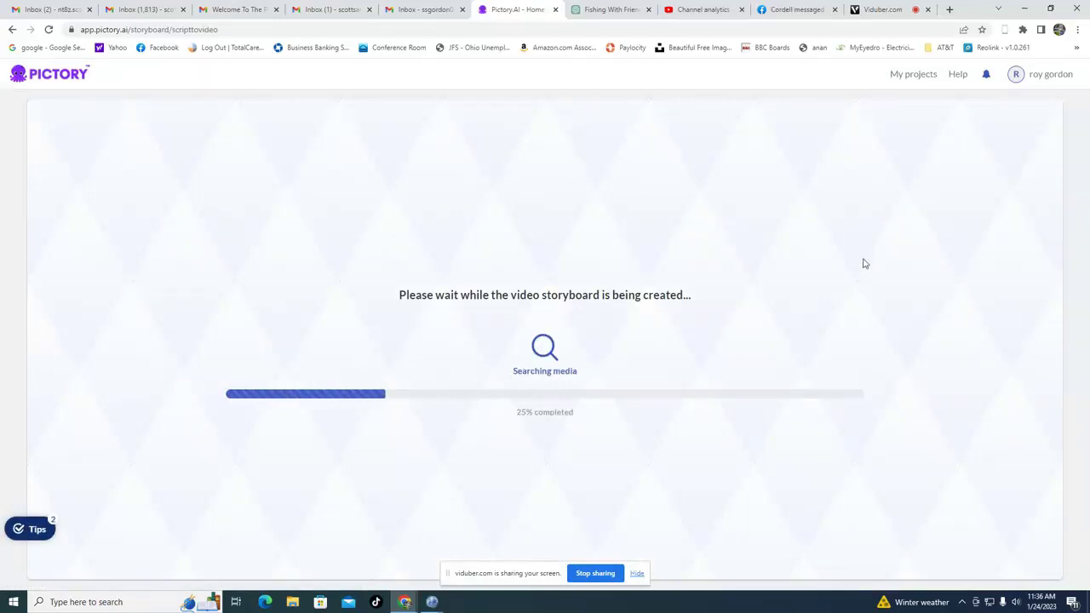
{"action": "left_click", "coordinate": [894, 10]}
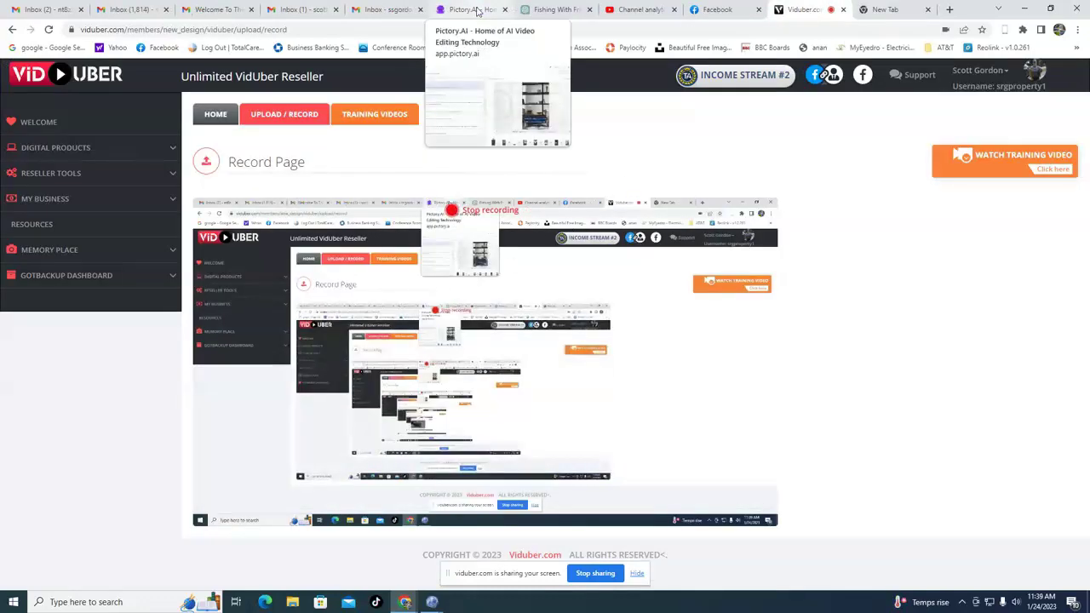
{"action": "left_click", "coordinate": [476, 10]}
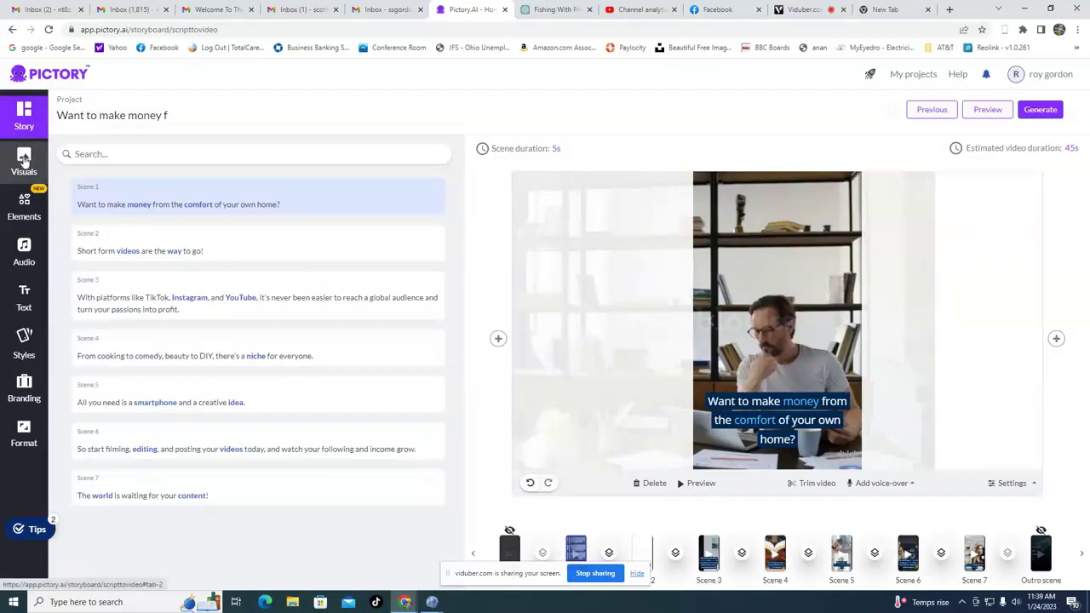
Step: Replace scene 1's visual with the library clip of the older man working on a laptop, and return to the story scene list
{"action": "left_click", "coordinate": [24, 160]}
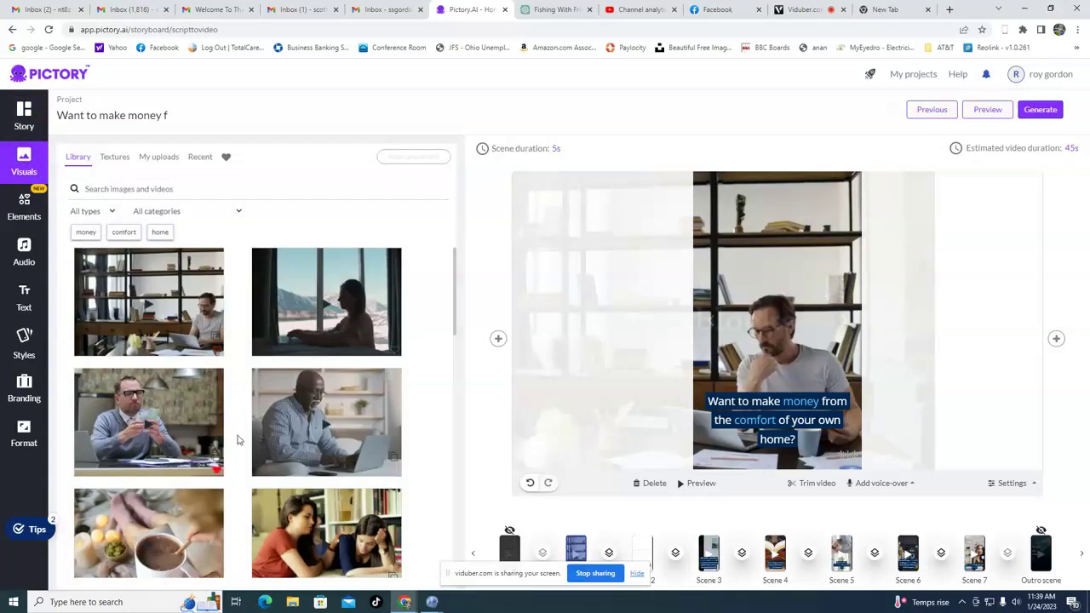
{"action": "scroll", "coordinate": [292, 366], "scroll_direction": "down", "scroll_amount": 2}
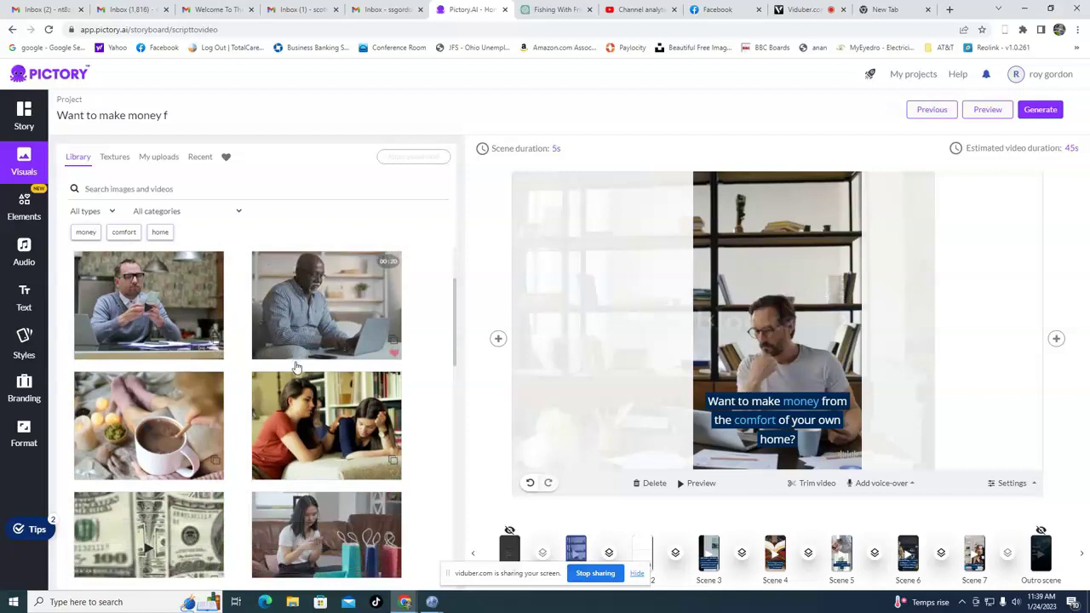
{"action": "scroll", "coordinate": [292, 370], "scroll_direction": "down", "scroll_amount": 2}
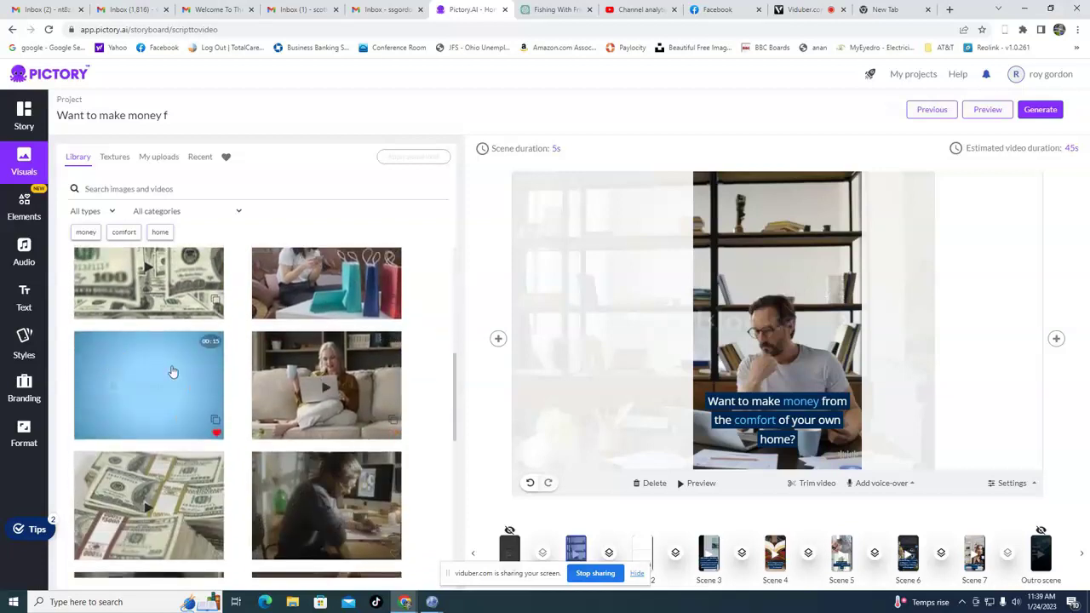
{"action": "scroll", "coordinate": [196, 379], "scroll_direction": "down", "scroll_amount": 1}
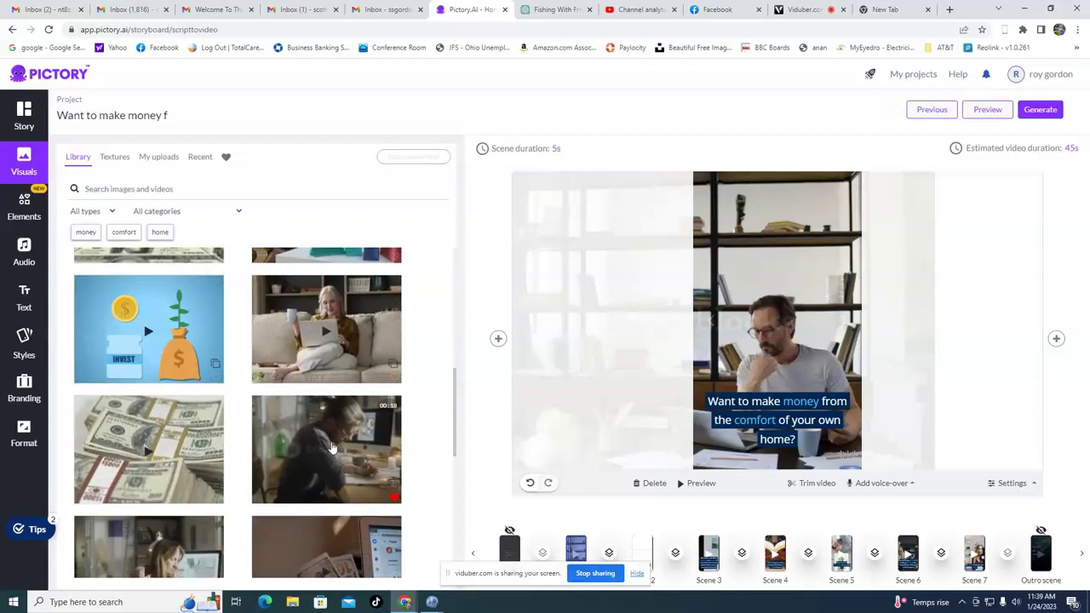
{"action": "scroll", "coordinate": [330, 443], "scroll_direction": "down", "scroll_amount": 2}
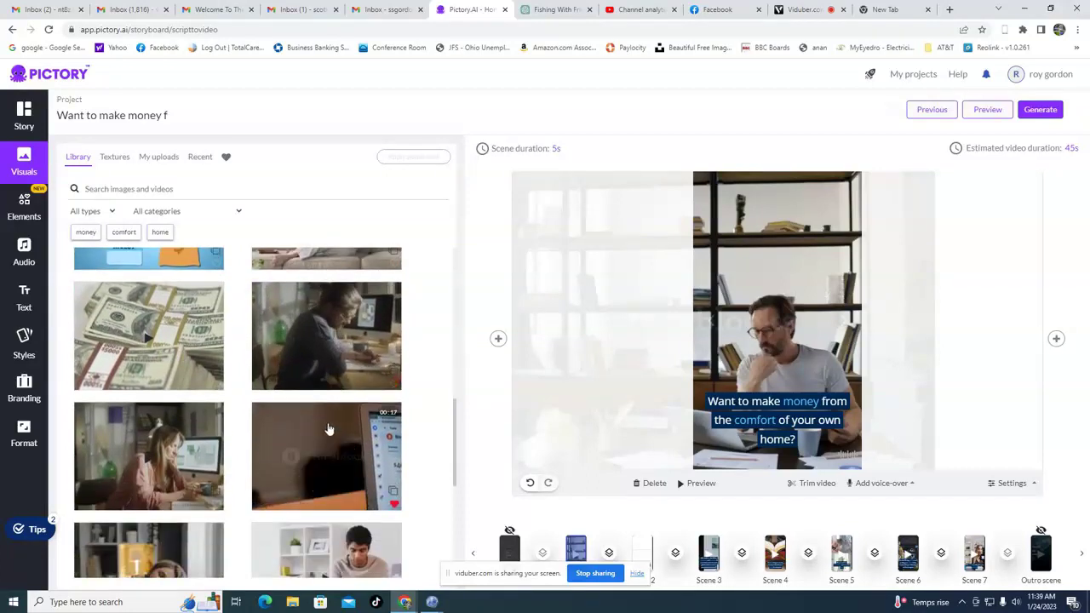
{"action": "scroll", "coordinate": [331, 421], "scroll_direction": "down", "scroll_amount": 2}
{"action": "scroll", "coordinate": [330, 422], "scroll_direction": "down", "scroll_amount": 2}
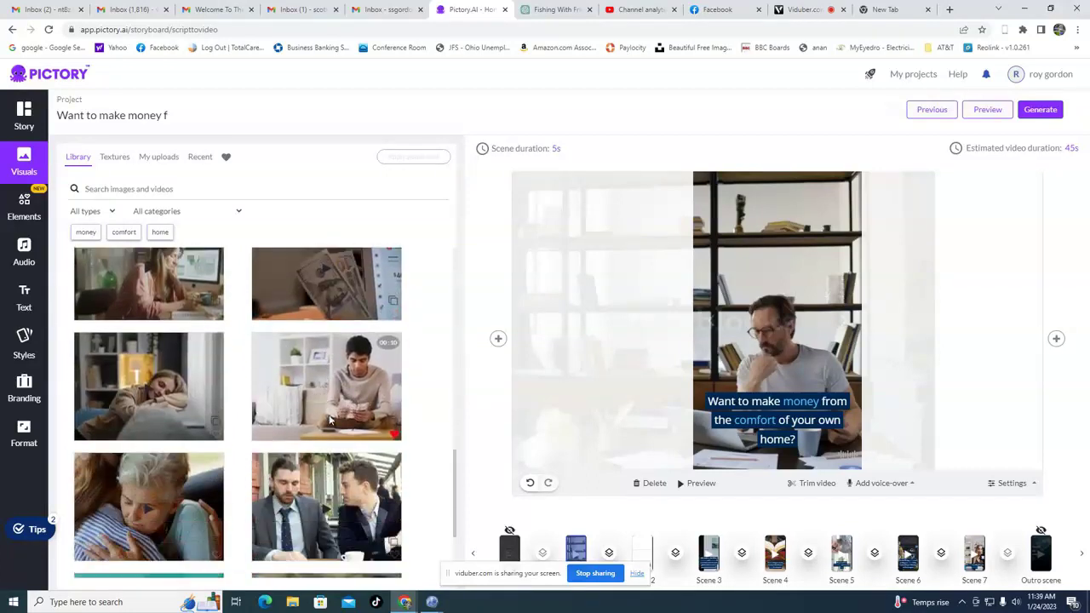
{"action": "scroll", "coordinate": [330, 422], "scroll_direction": "down", "scroll_amount": 3}
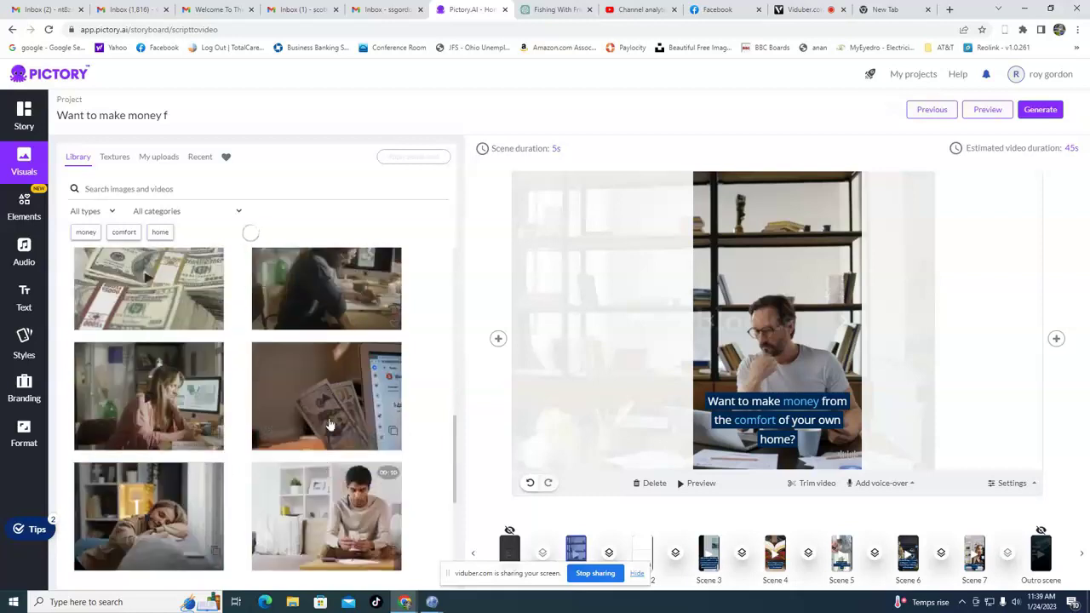
{"action": "scroll", "coordinate": [330, 423], "scroll_direction": "down", "scroll_amount": 3}
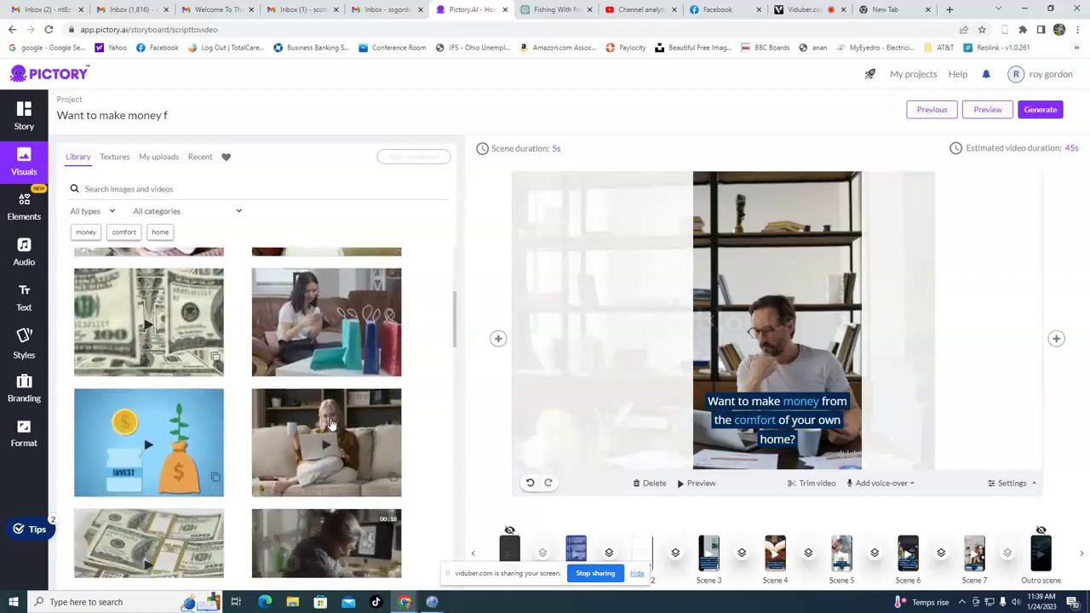
{"action": "scroll", "coordinate": [332, 423], "scroll_direction": "up", "scroll_amount": 1}
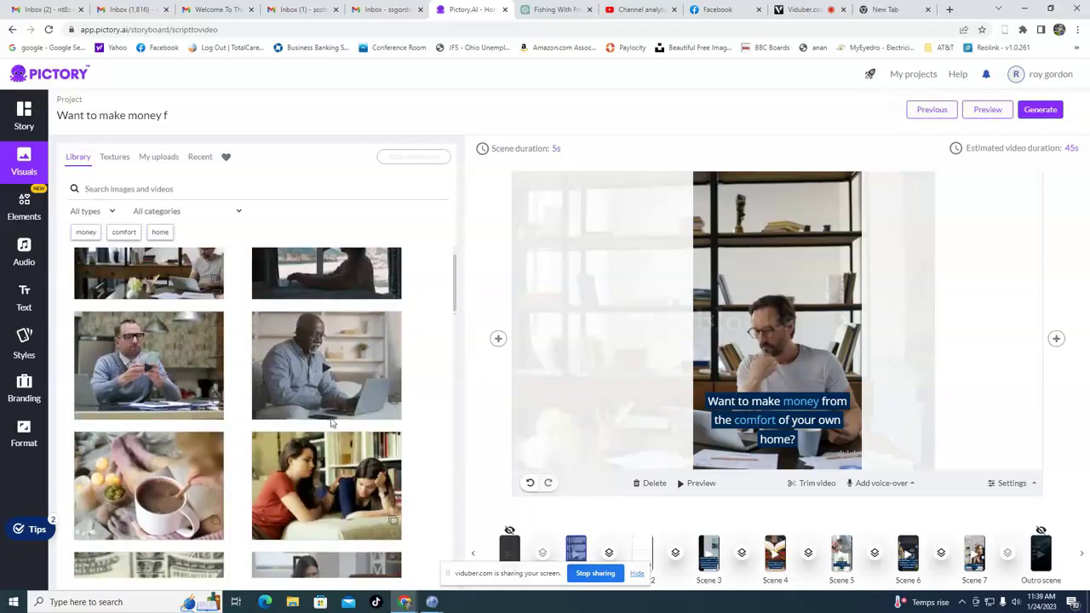
{"action": "left_click", "coordinate": [315, 364]}
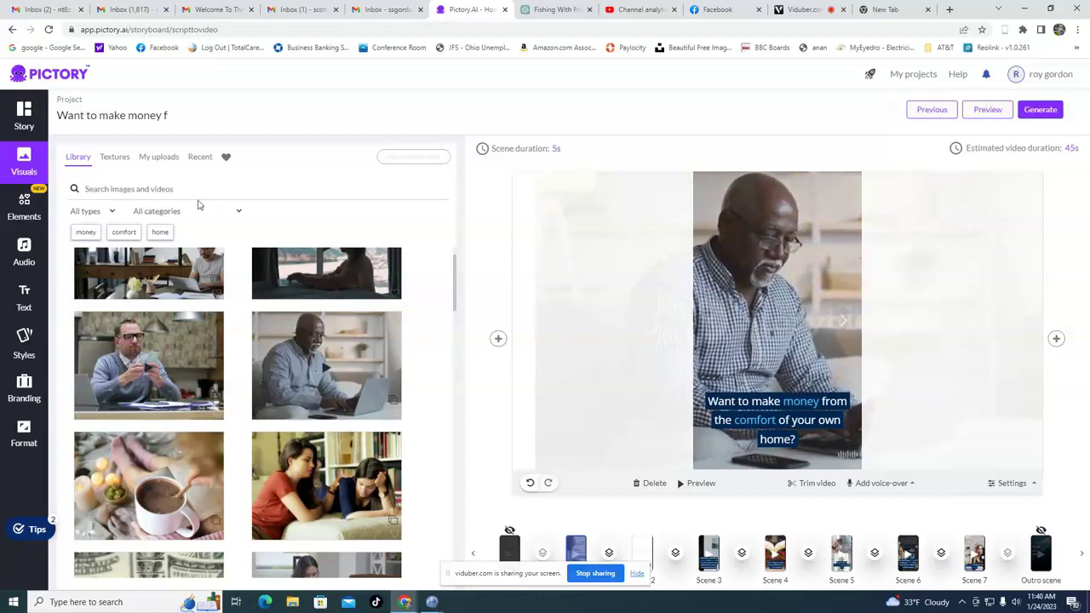
{"action": "left_click", "coordinate": [24, 116]}
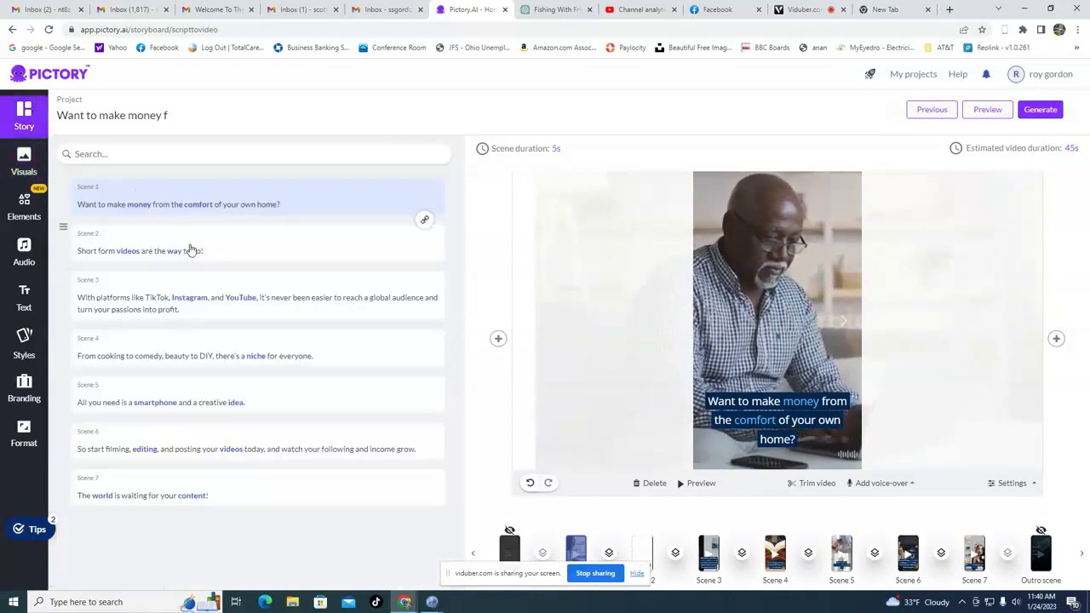
Step: Search the visual library for TikTok and apply the clip of a phone with social media app icons to scene 3
{"action": "left_click", "coordinate": [235, 247]}
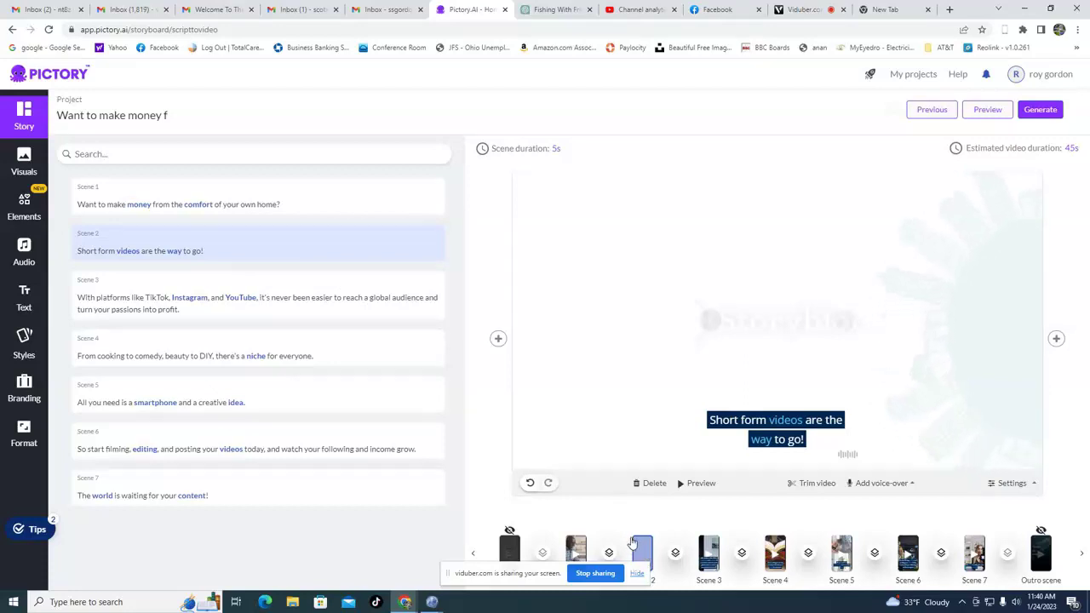
{"action": "left_click", "coordinate": [711, 545]}
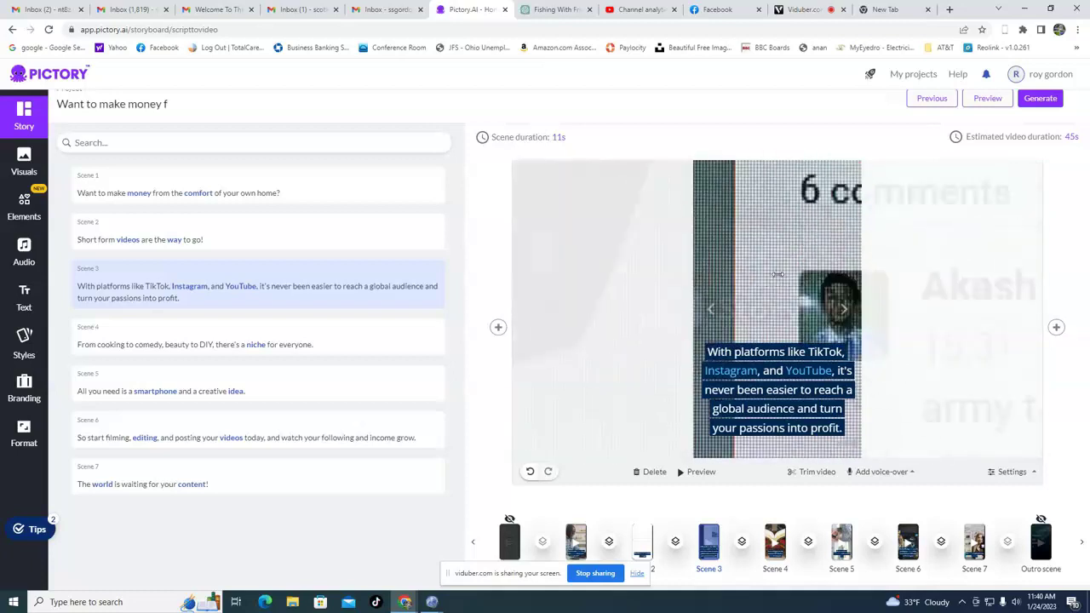
{"action": "left_click", "coordinate": [24, 160]}
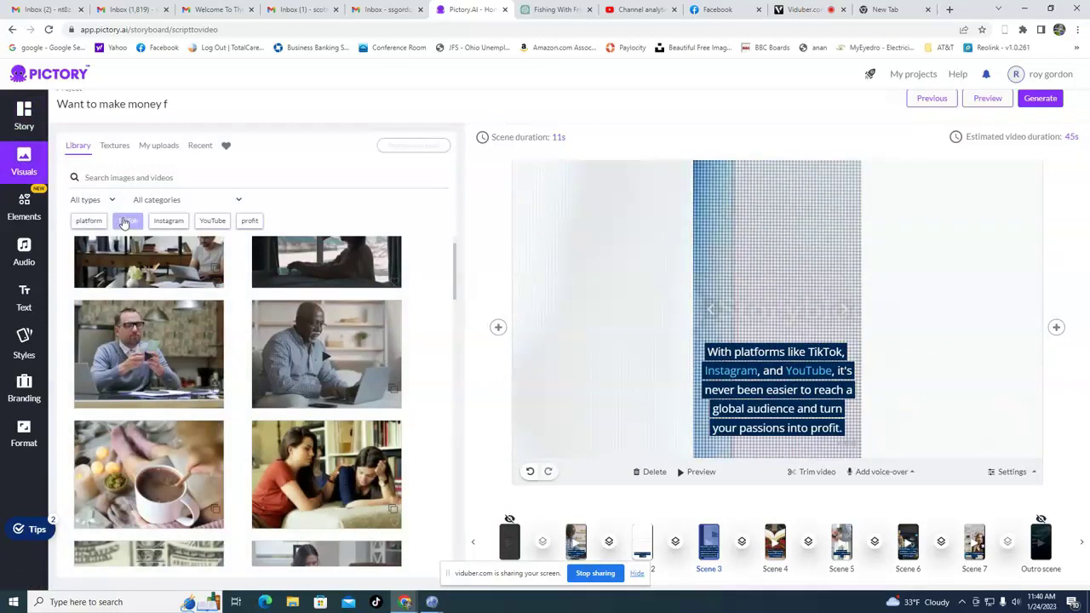
{"action": "left_click", "coordinate": [123, 221]}
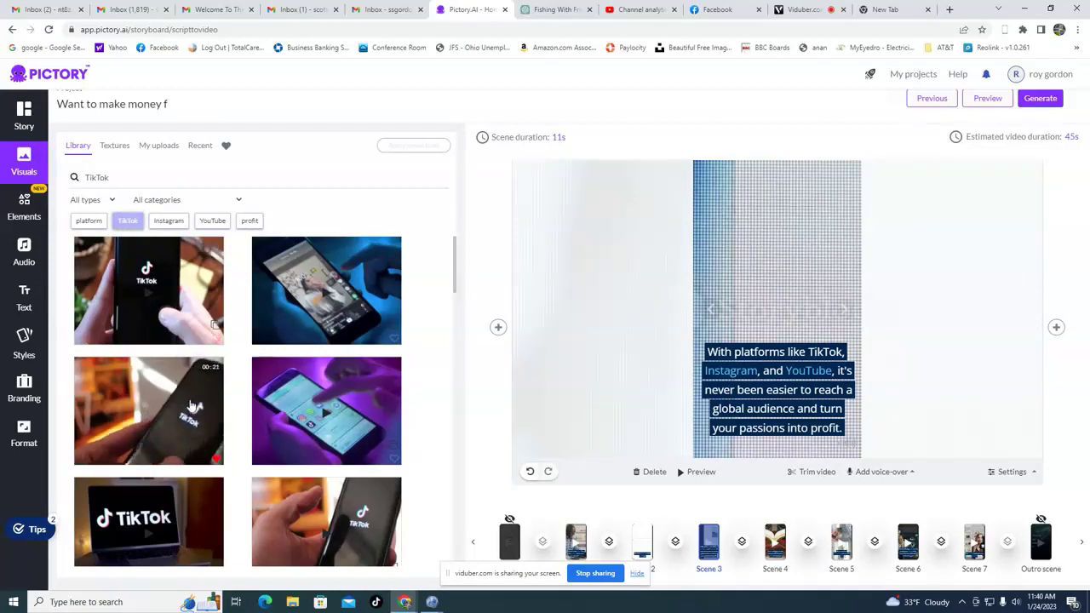
{"action": "scroll", "coordinate": [252, 368], "scroll_direction": "down", "scroll_amount": 3}
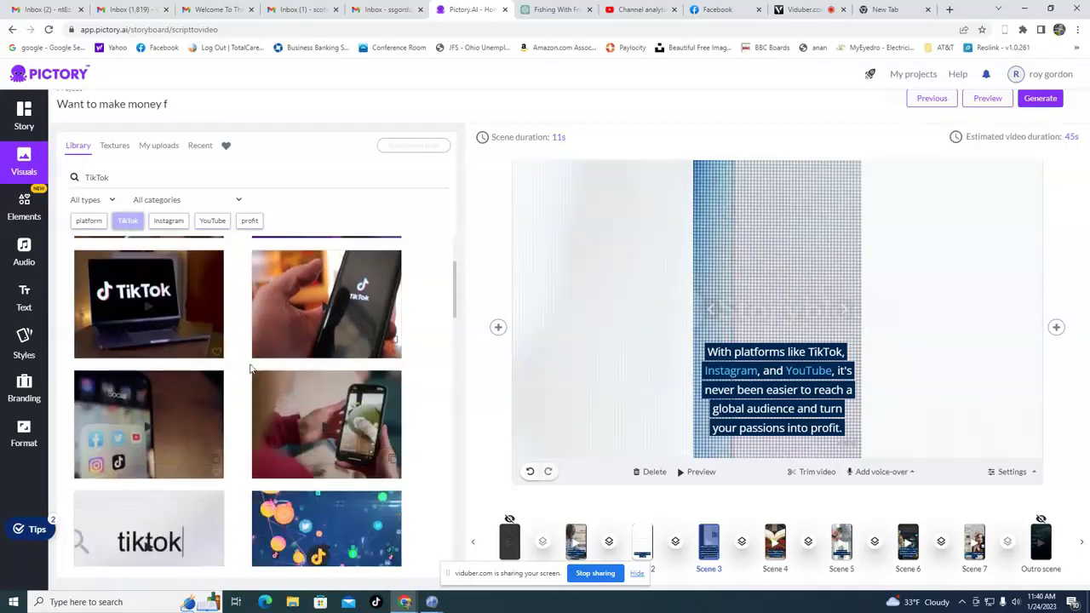
{"action": "left_click", "coordinate": [149, 410]}
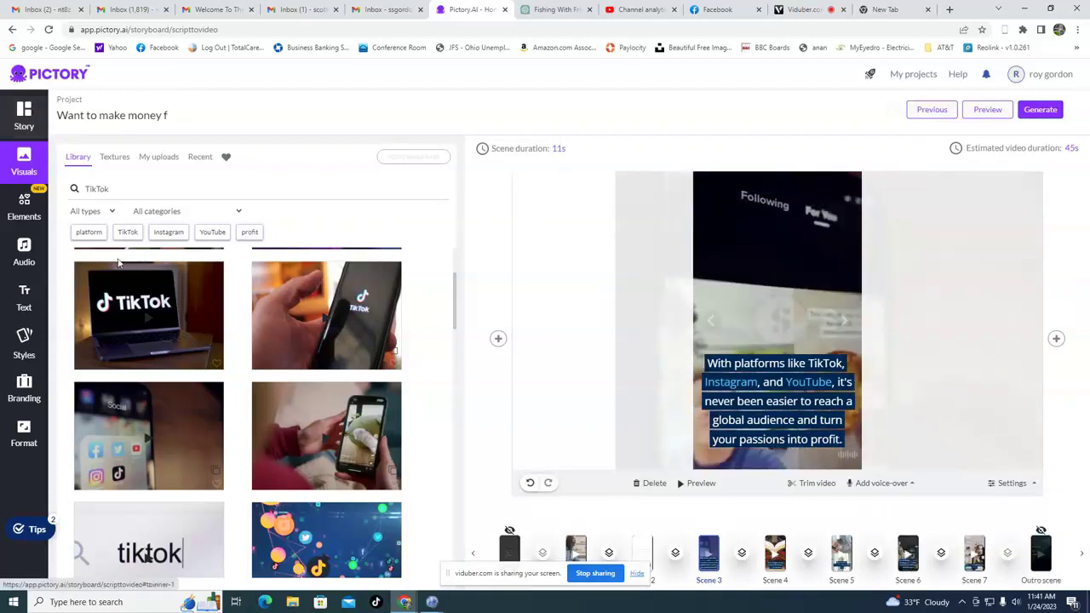
Step: Replace scene 3's visual with the TikTok clip of hands holding a phone over pizza, and return to the story scene list
{"action": "scroll", "coordinate": [192, 372], "scroll_direction": "down", "scroll_amount": 3}
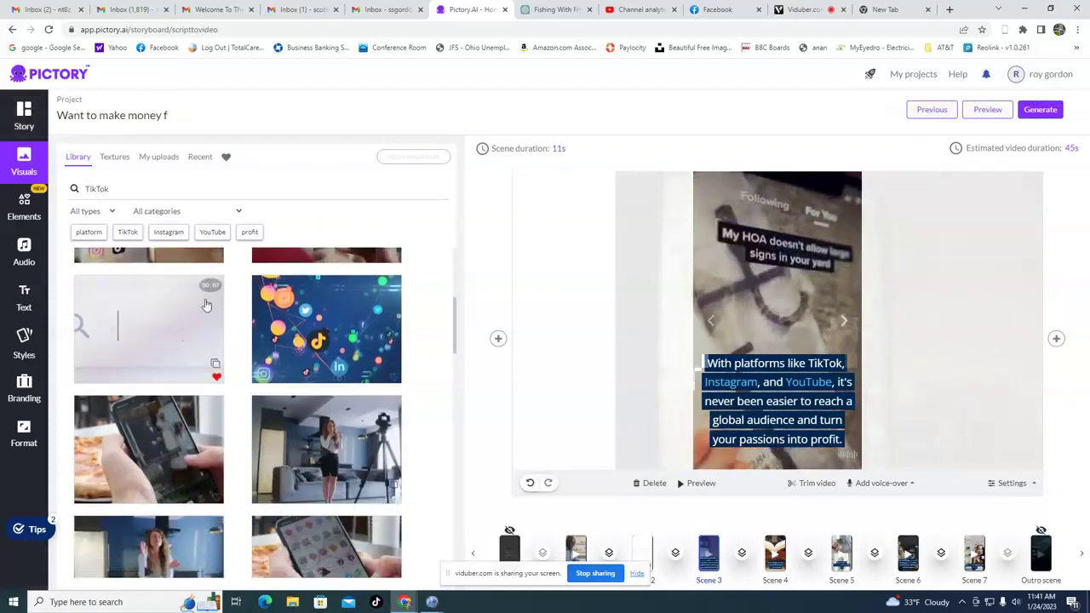
{"action": "scroll", "coordinate": [207, 308], "scroll_direction": "up", "scroll_amount": 1}
{"action": "scroll", "coordinate": [212, 307], "scroll_direction": "down", "scroll_amount": 4}
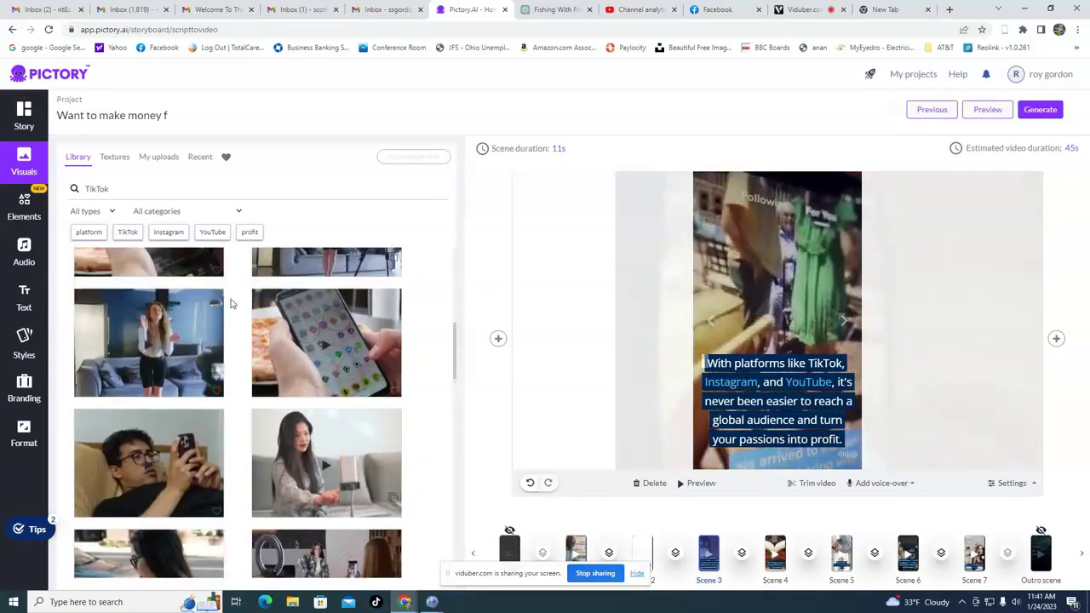
{"action": "left_click", "coordinate": [309, 313]}
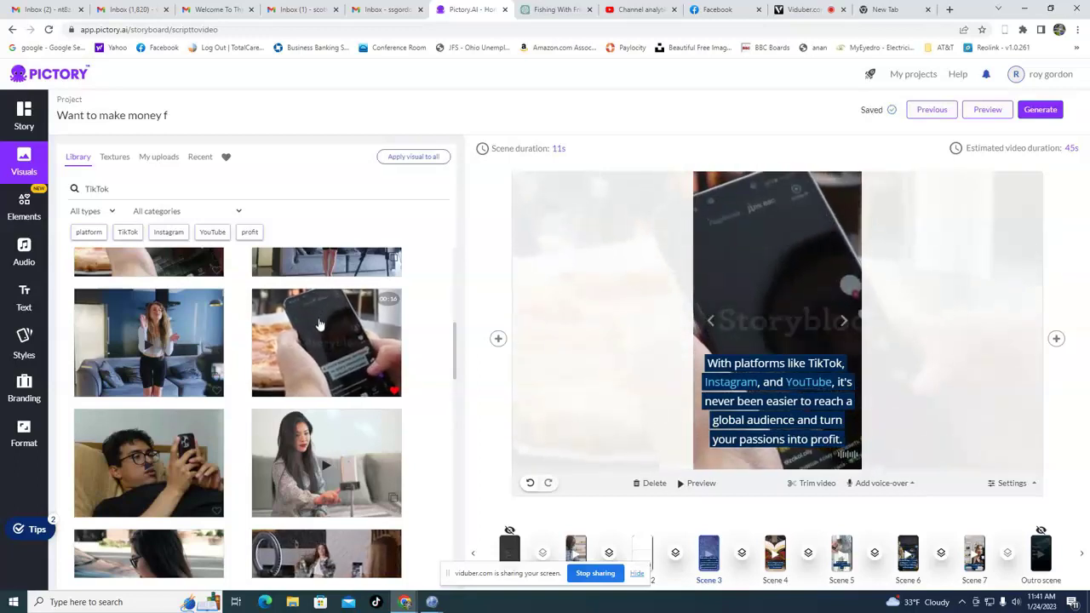
{"action": "left_click", "coordinate": [24, 115]}
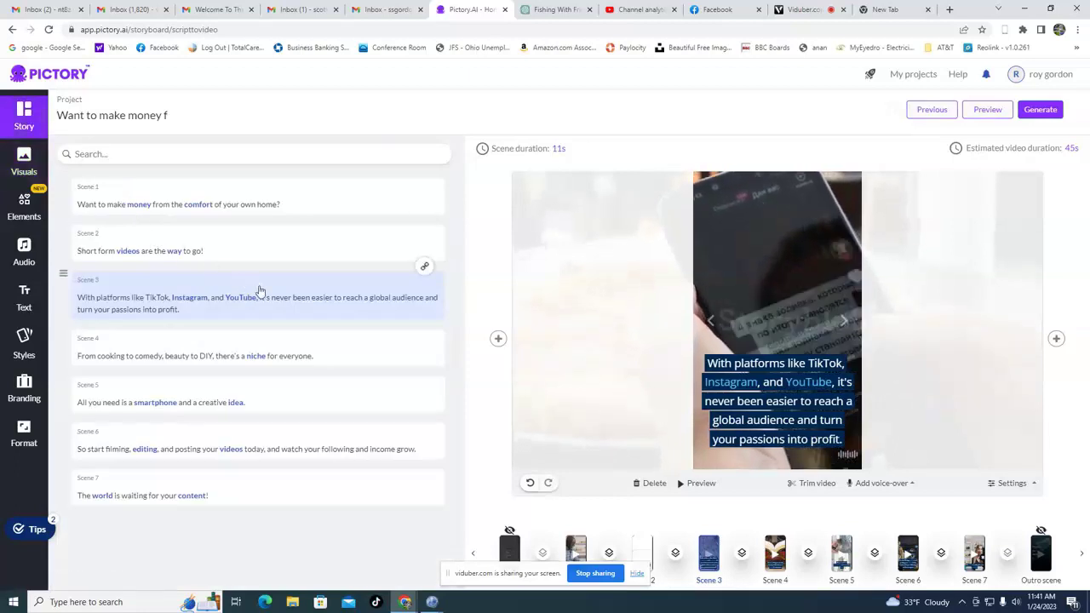
Step: Select scene 4 and look through the library's TikTok and platform results for a fitting visual, ending back at the story scene list
{"action": "left_click", "coordinate": [357, 352]}
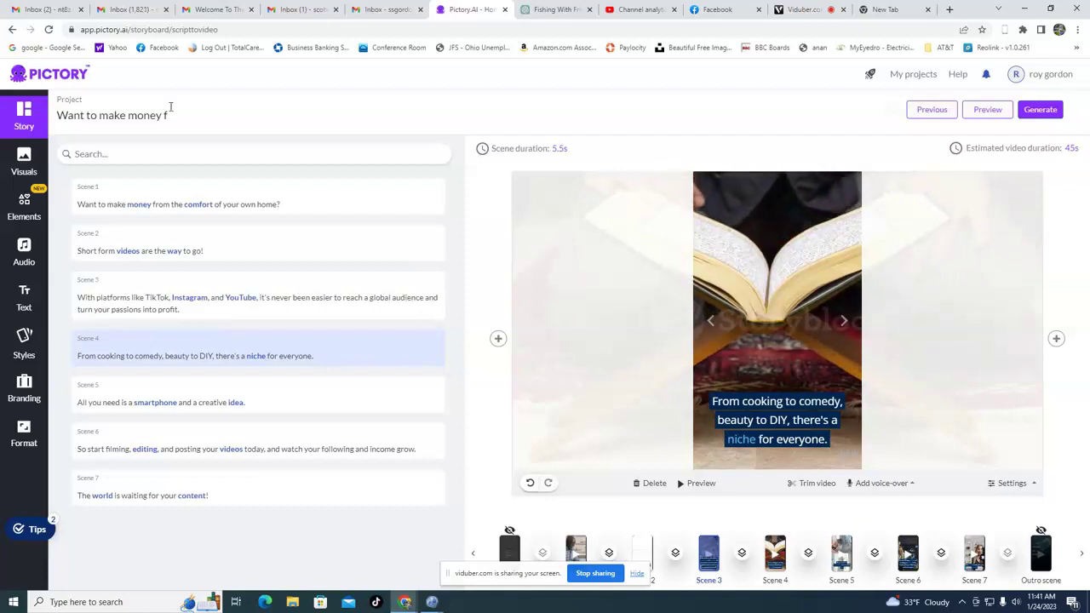
{"action": "left_click", "coordinate": [53, 161]}
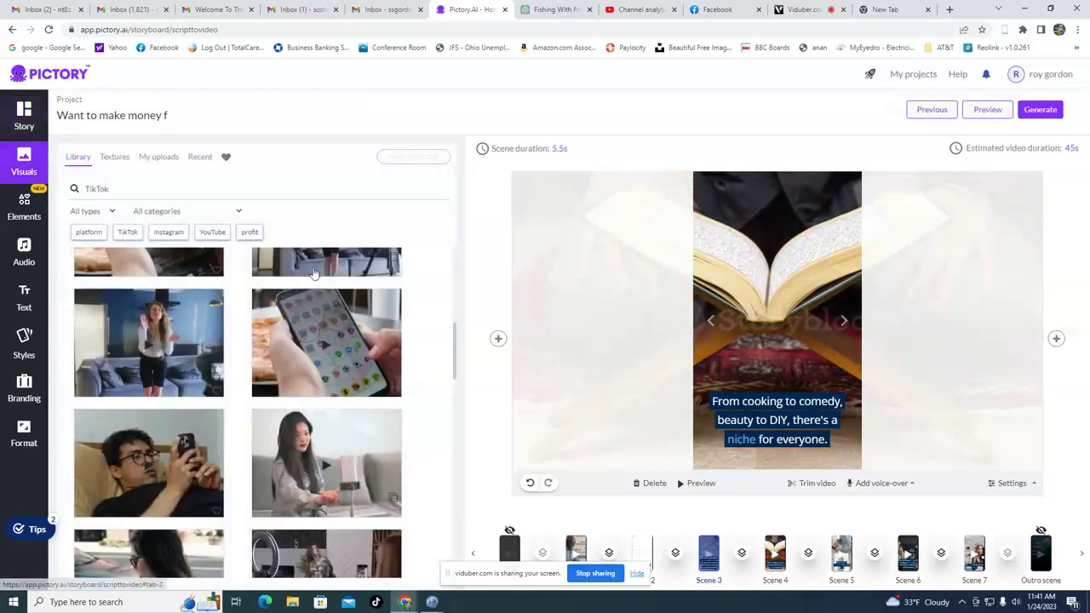
{"action": "scroll", "coordinate": [279, 317], "scroll_direction": "down", "scroll_amount": 6}
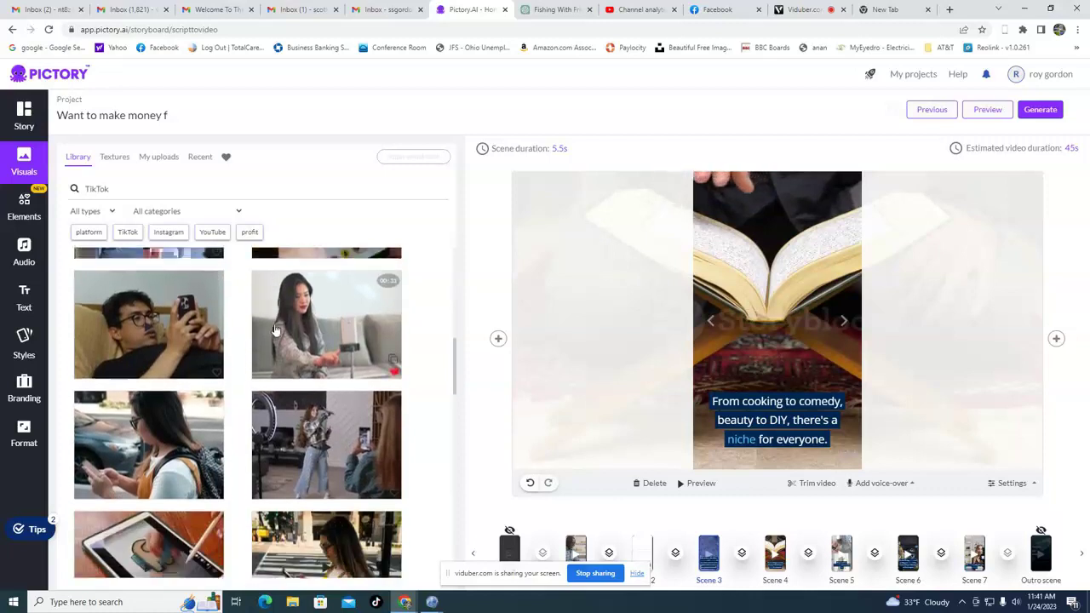
{"action": "scroll", "coordinate": [289, 339], "scroll_direction": "down", "scroll_amount": 3}
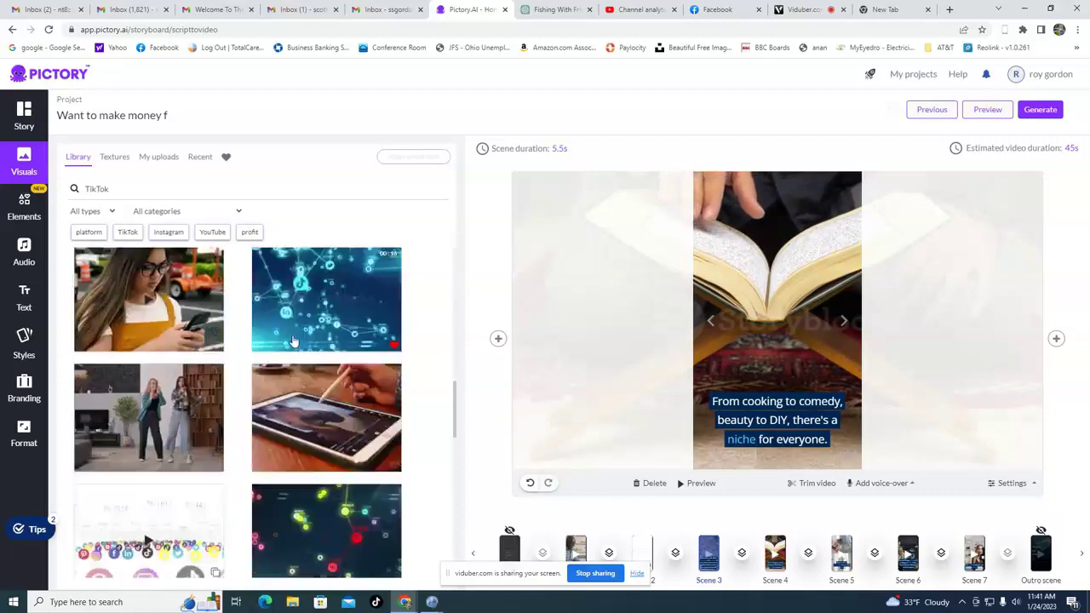
{"action": "scroll", "coordinate": [292, 341], "scroll_direction": "down", "scroll_amount": 8}
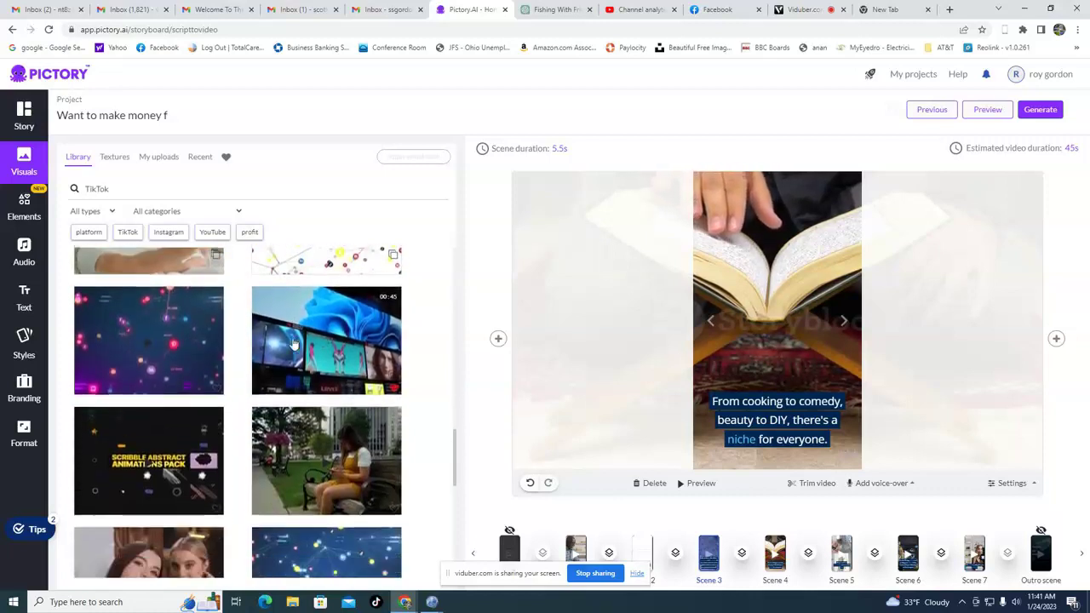
{"action": "scroll", "coordinate": [309, 334], "scroll_direction": "down", "scroll_amount": 3}
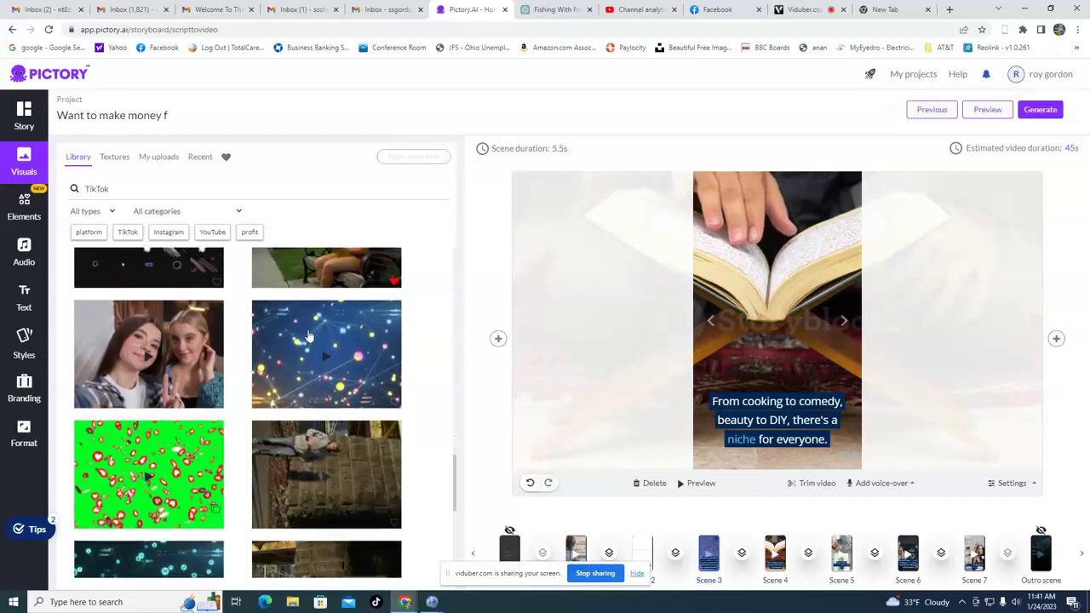
{"action": "scroll", "coordinate": [309, 336], "scroll_direction": "down", "scroll_amount": 5}
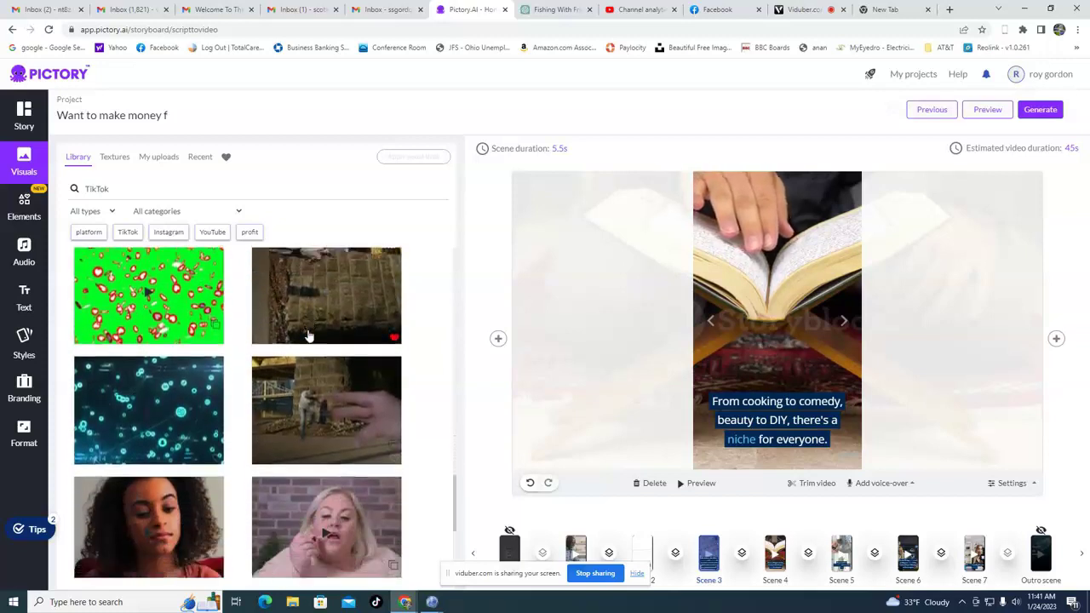
{"action": "scroll", "coordinate": [309, 336], "scroll_direction": "down", "scroll_amount": 6}
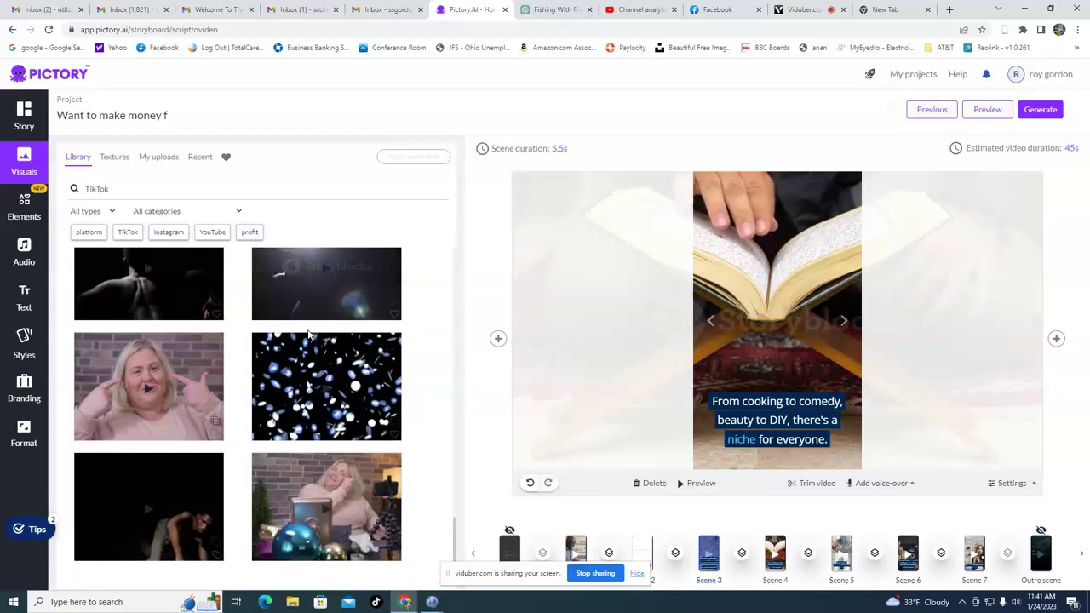
{"action": "scroll", "coordinate": [309, 337], "scroll_direction": "up", "scroll_amount": 10}
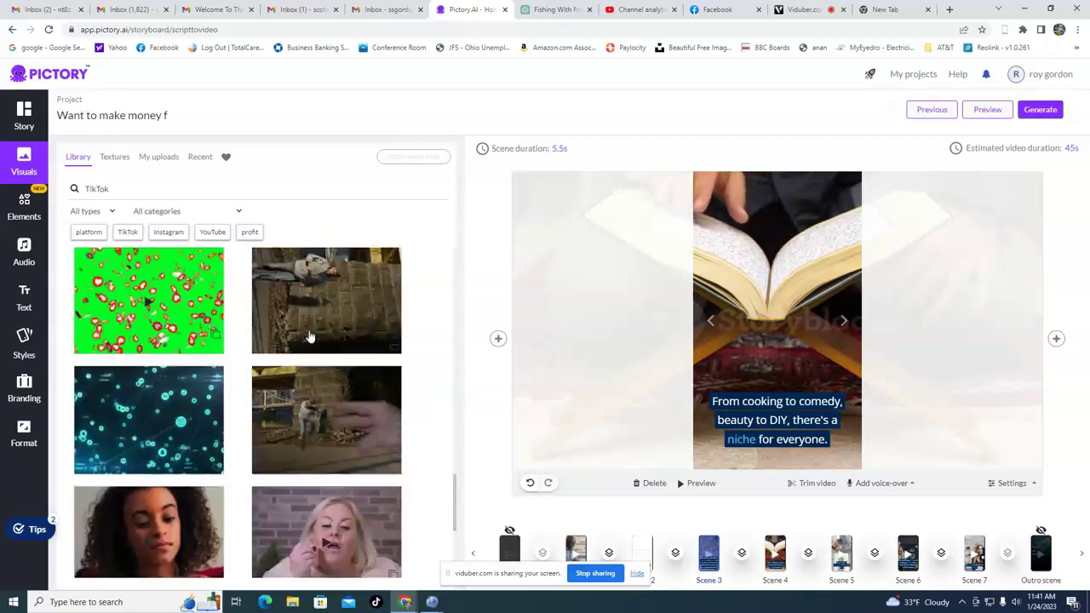
{"action": "scroll", "coordinate": [309, 336], "scroll_direction": "up", "scroll_amount": 5}
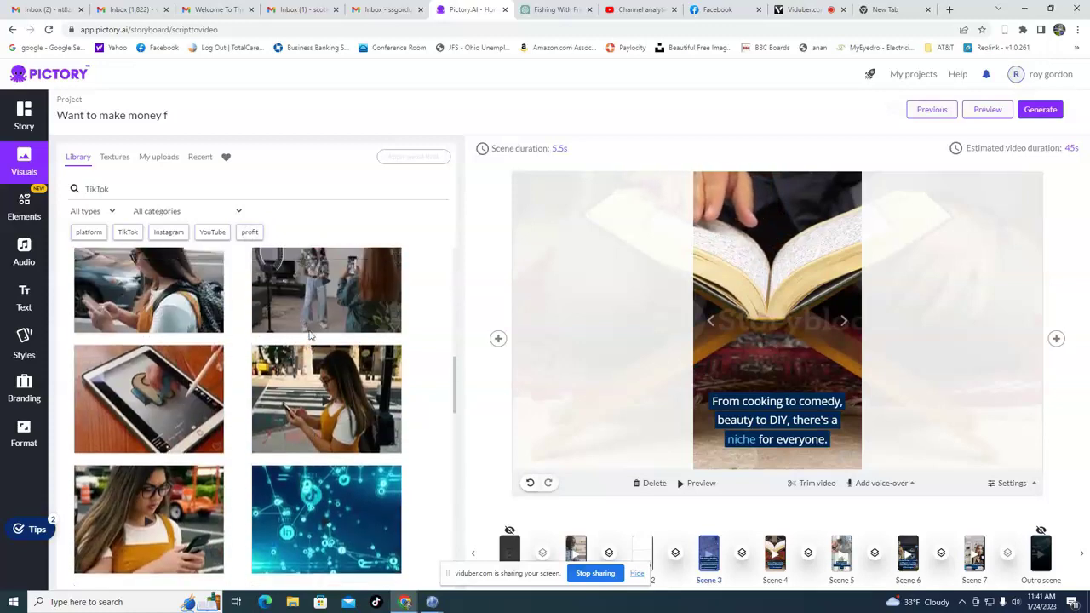
{"action": "scroll", "coordinate": [309, 337], "scroll_direction": "up", "scroll_amount": 8}
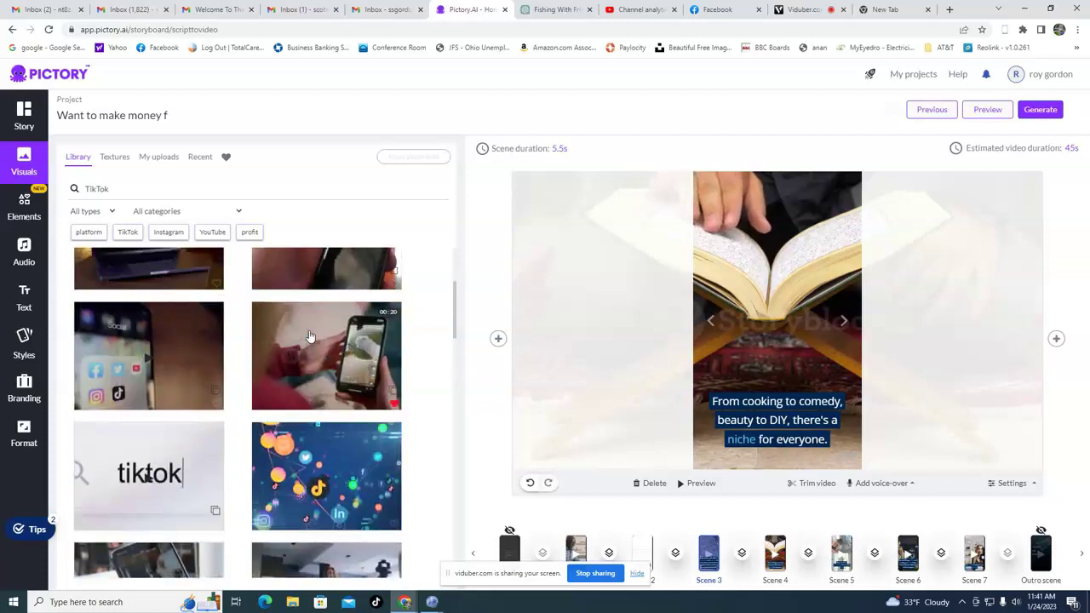
{"action": "scroll", "coordinate": [309, 336], "scroll_direction": "up", "scroll_amount": 3}
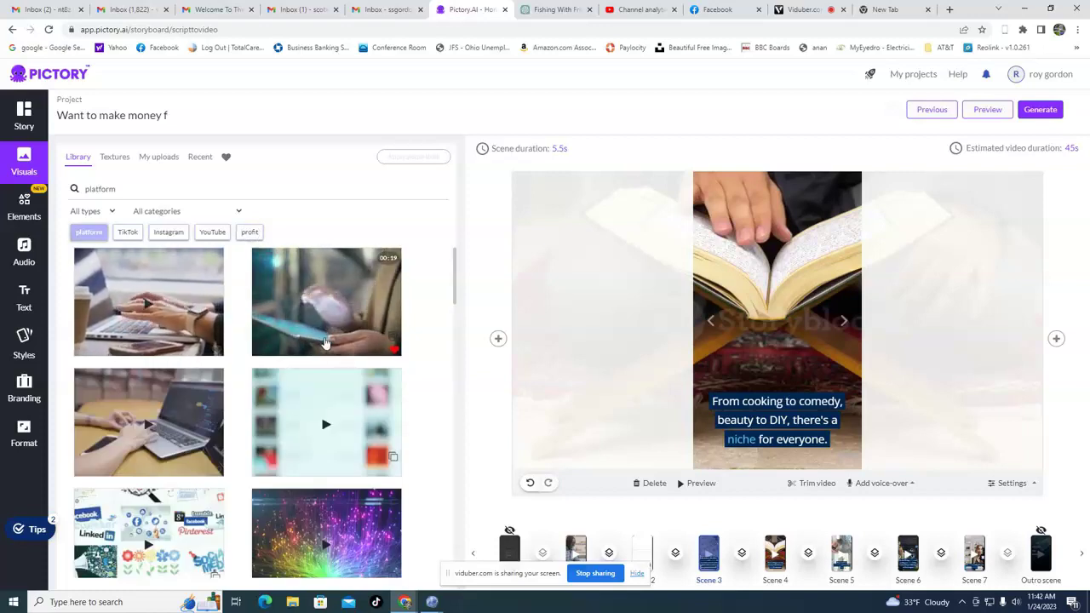
{"action": "scroll", "coordinate": [325, 345], "scroll_direction": "down", "scroll_amount": 4}
{"action": "scroll", "coordinate": [325, 345], "scroll_direction": "up", "scroll_amount": 3}
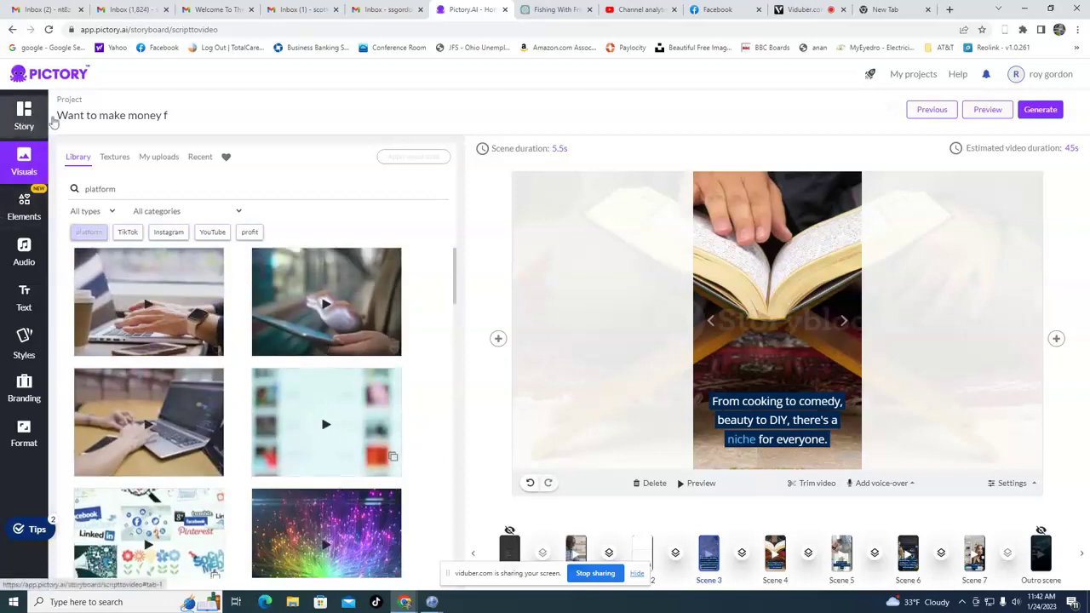
{"action": "left_click", "coordinate": [24, 115]}
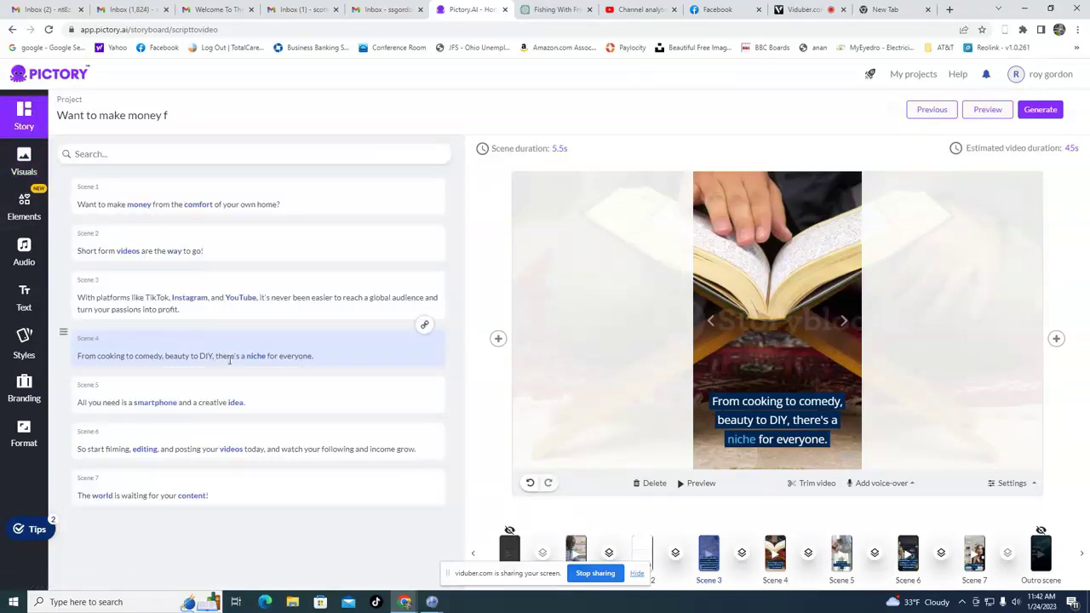
Step: Search the visual library for "cooking" to find a clip for scene 4
{"action": "left_click", "coordinate": [24, 157]}
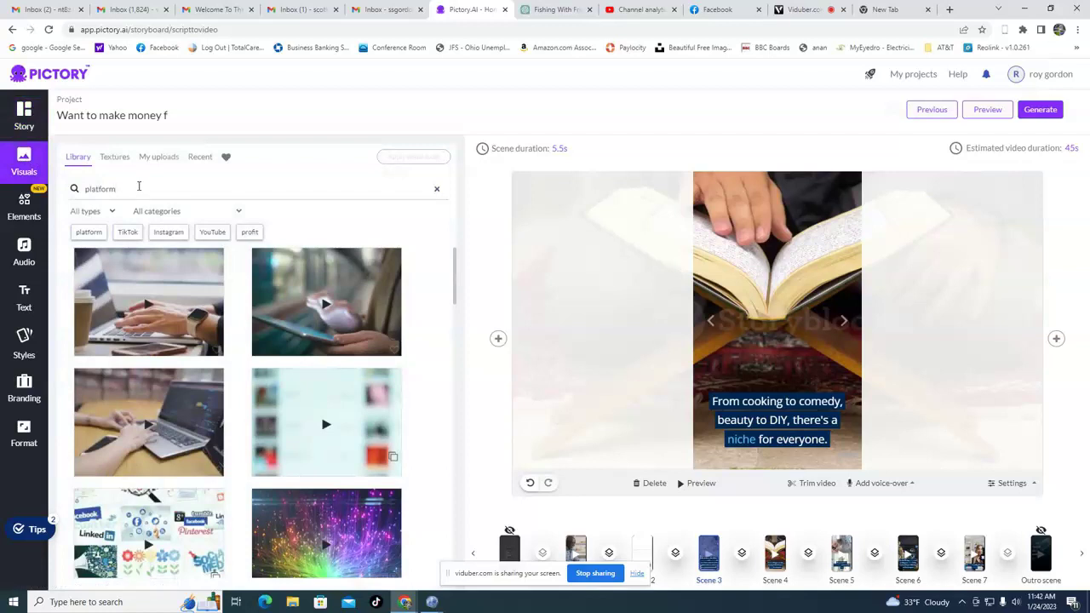
{"action": "key", "text": "BackSpace"}
{"action": "key", "text": "BackSpace"}
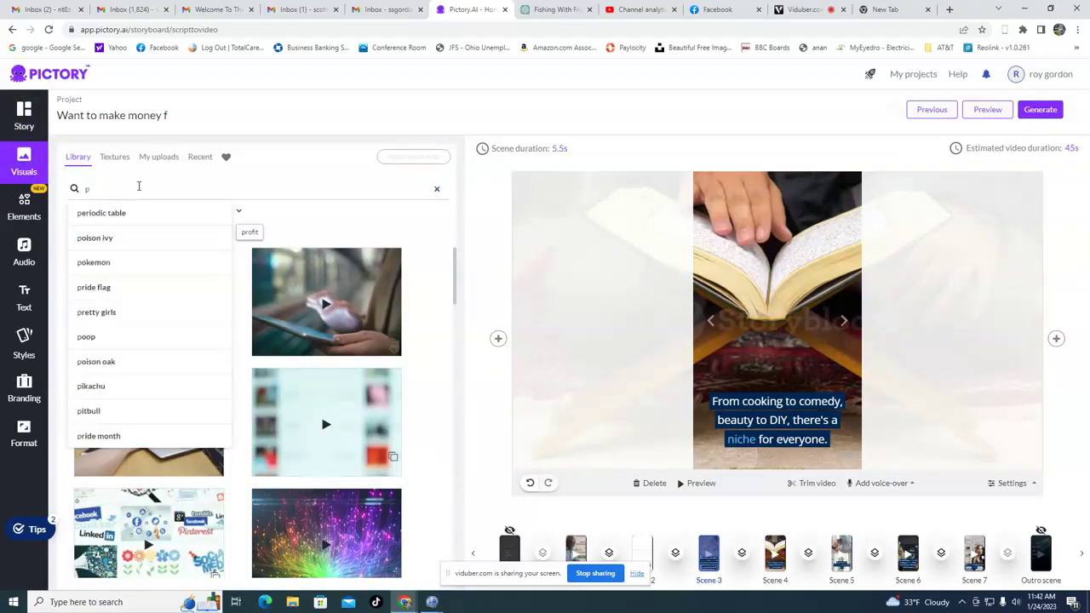
{"action": "type", "text": "cook"}
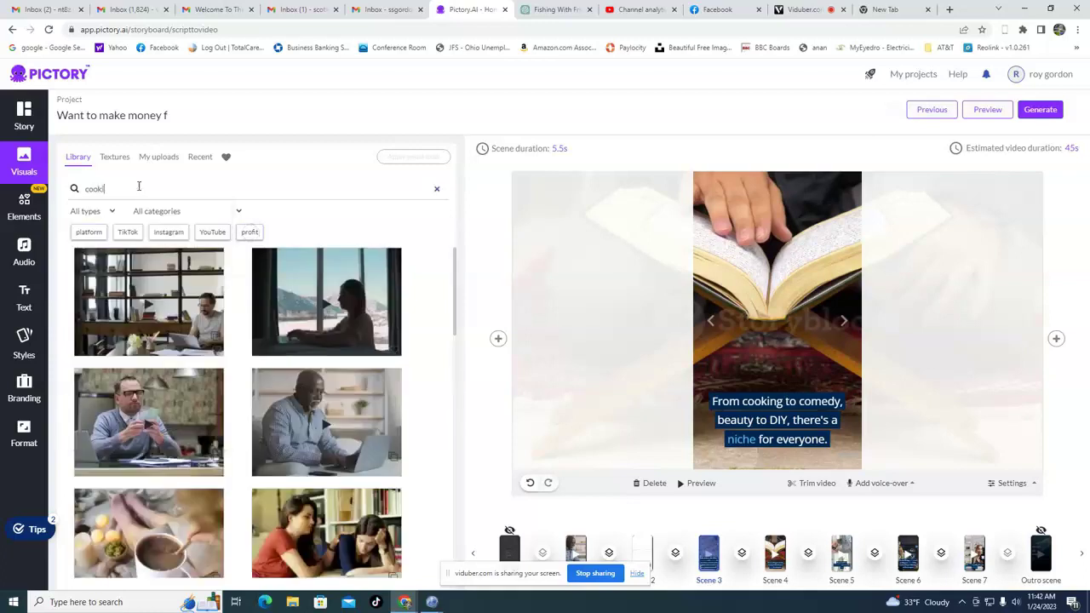
{"action": "type", "text": "ing"}
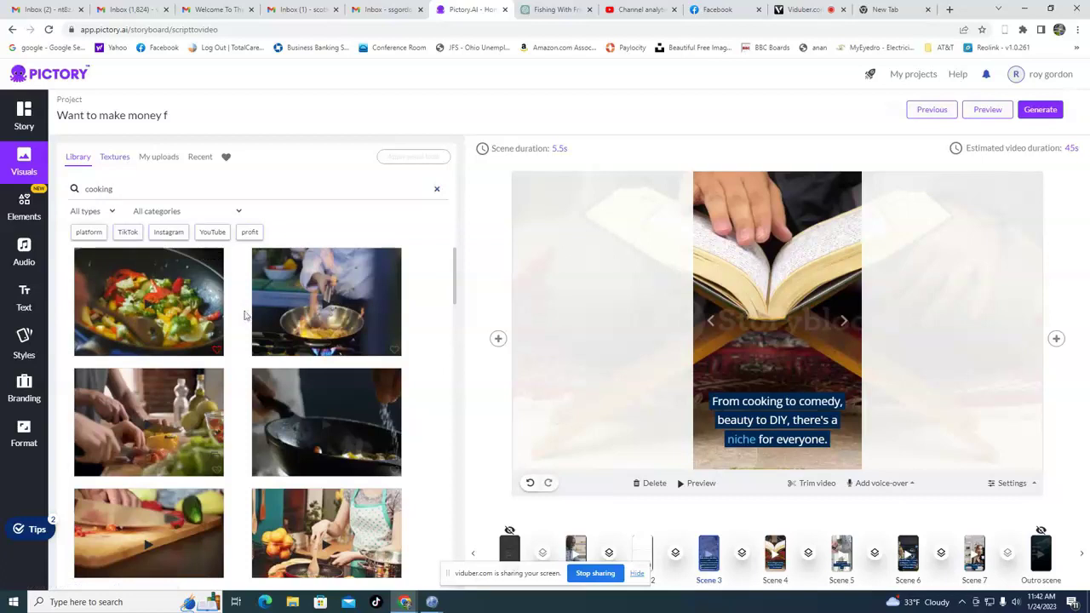
Step: Replace scene 4's visual with the cooking clip of the man bending over a plate of food, and select scene 5 in the story
{"action": "scroll", "coordinate": [238, 391], "scroll_direction": "down", "scroll_amount": 5}
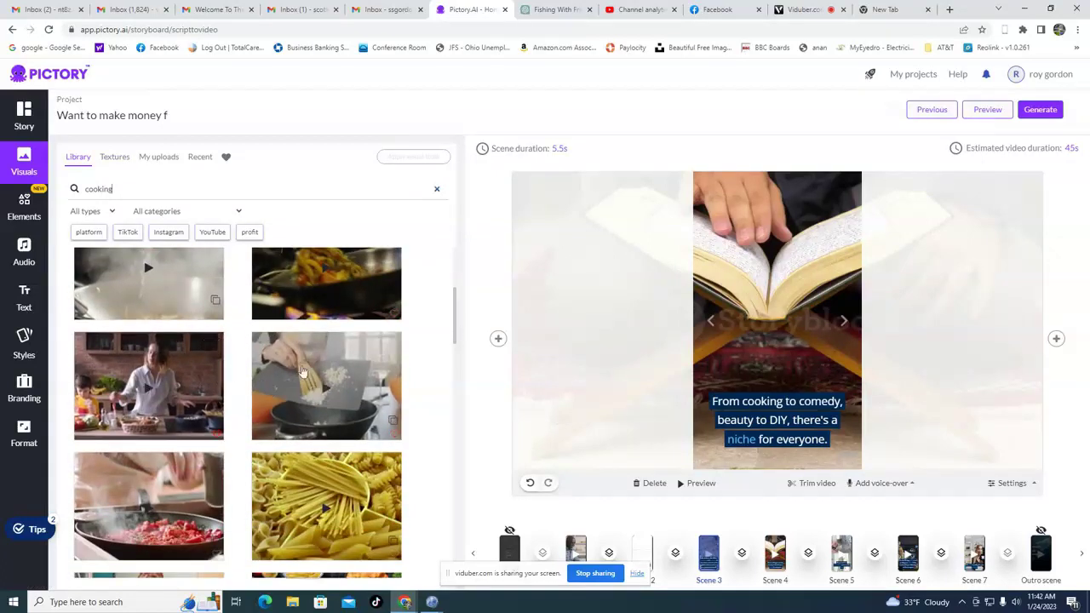
{"action": "scroll", "coordinate": [301, 370], "scroll_direction": "down", "scroll_amount": 3}
{"action": "scroll", "coordinate": [311, 368], "scroll_direction": "down", "scroll_amount": 4}
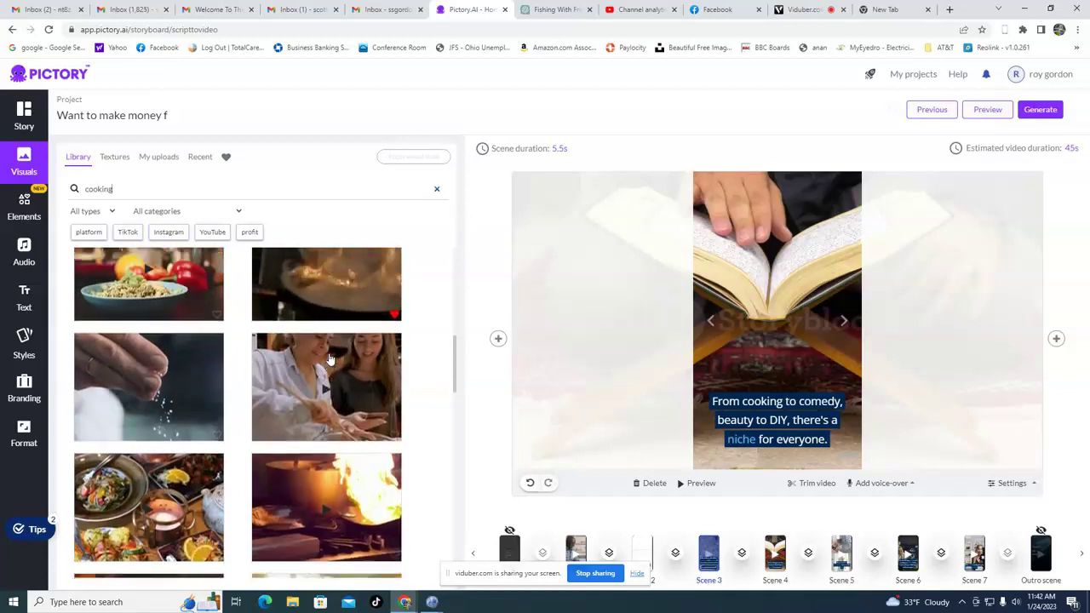
{"action": "scroll", "coordinate": [328, 361], "scroll_direction": "down", "scroll_amount": 2}
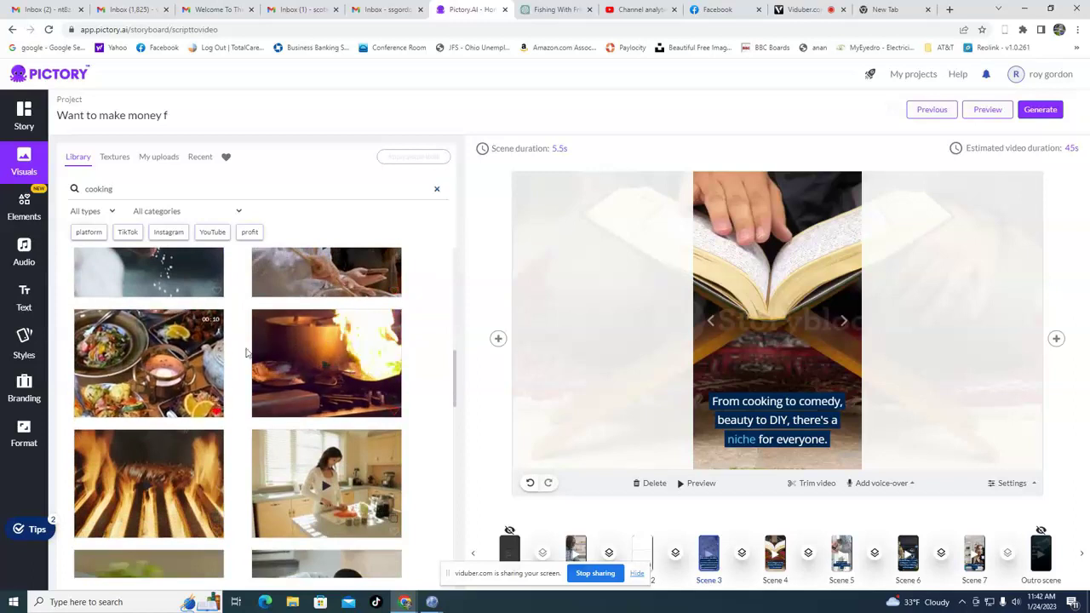
{"action": "scroll", "coordinate": [256, 341], "scroll_direction": "down", "scroll_amount": 3}
{"action": "scroll", "coordinate": [285, 323], "scroll_direction": "up", "scroll_amount": 1}
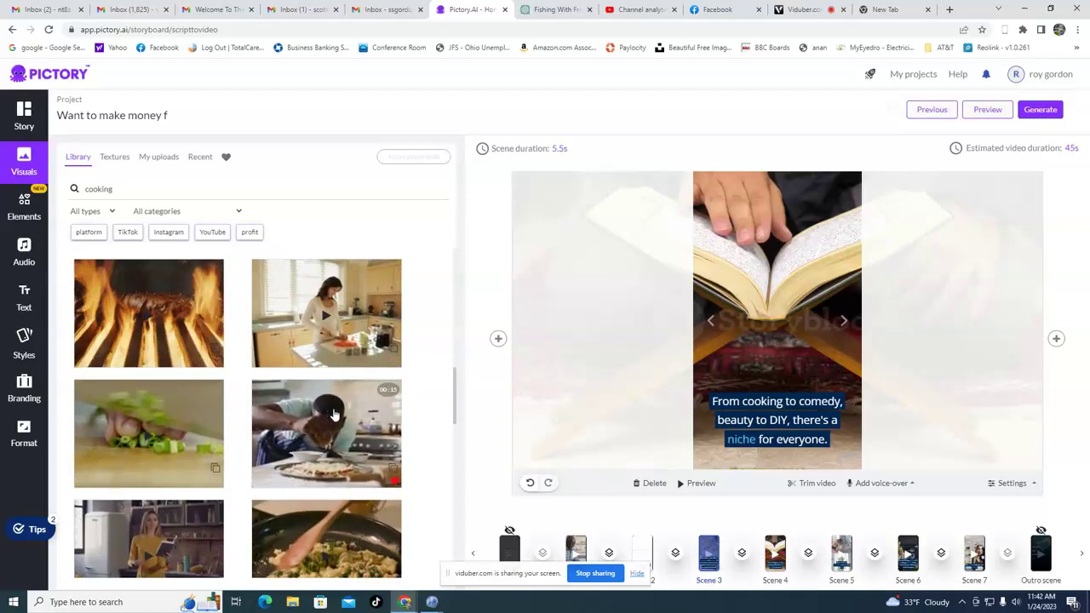
{"action": "left_click", "coordinate": [334, 415]}
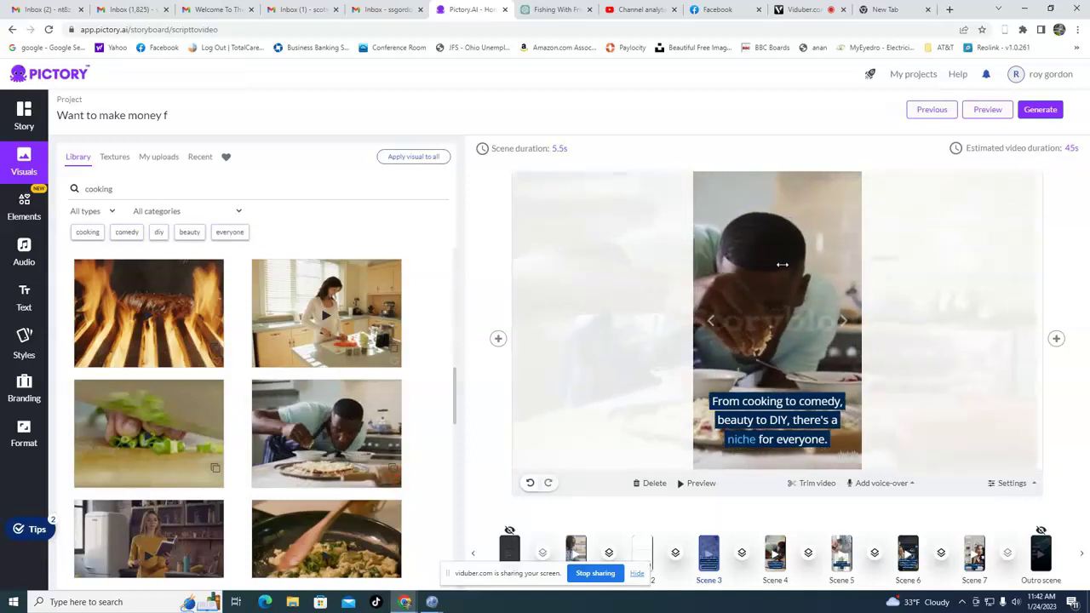
{"action": "left_click", "coordinate": [36, 116]}
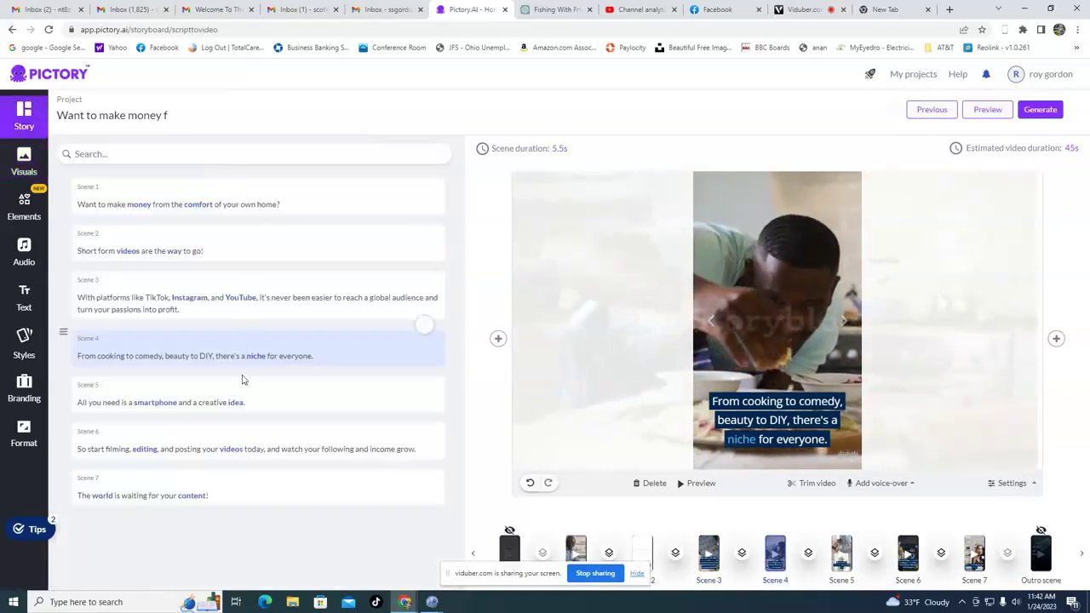
{"action": "left_click", "coordinate": [344, 385]}
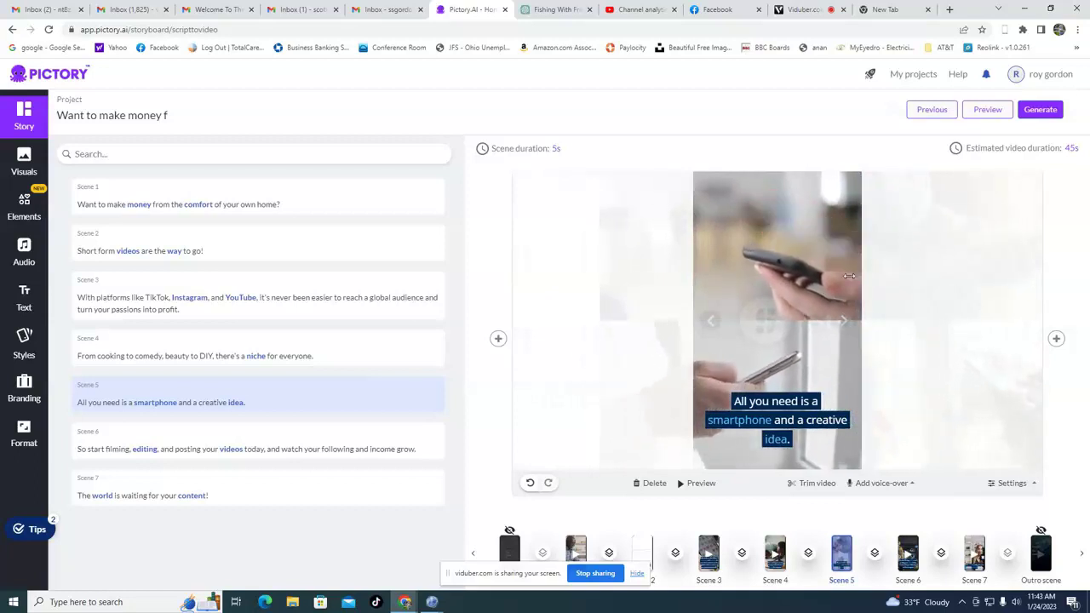
Step: Select scene 6 and shift its visual sideways toward the left within the vertical frame
{"action": "left_click", "coordinate": [203, 445]}
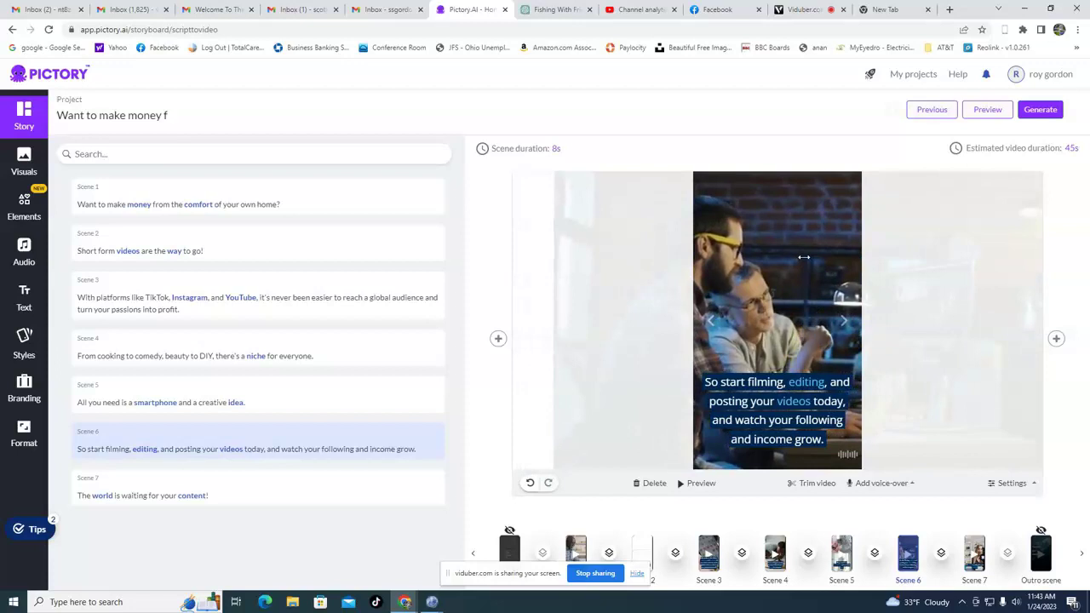
{"action": "left_click_drag", "start_coordinate": [803, 256], "coordinate": [634, 274]}
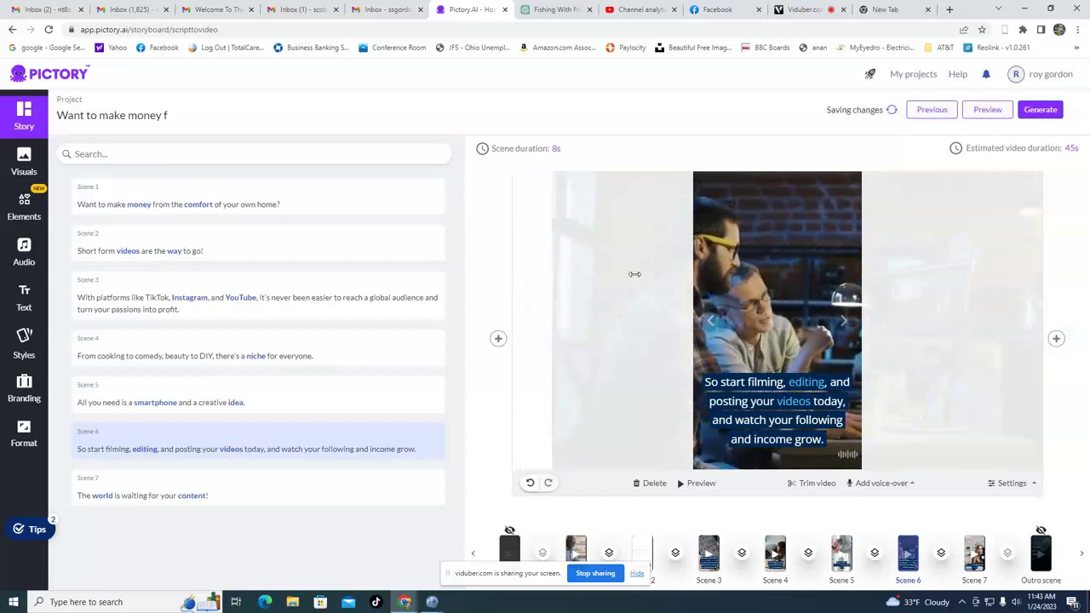
Step: Select scene 7 and add a heading to it reading "Best Side Hustle 2023"
{"action": "left_click", "coordinate": [230, 492]}
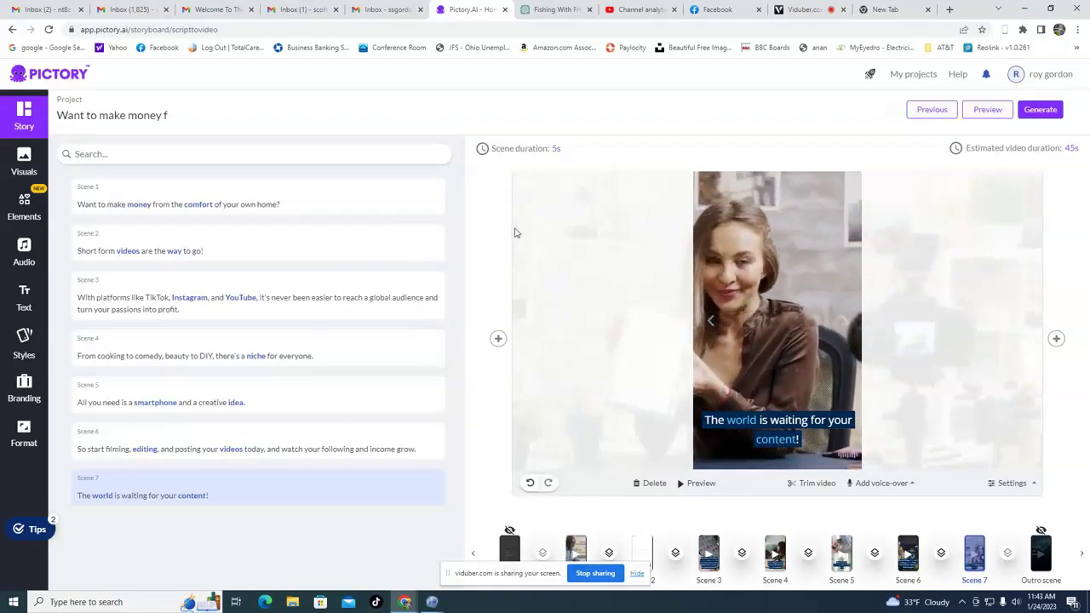
{"action": "left_click", "coordinate": [24, 298]}
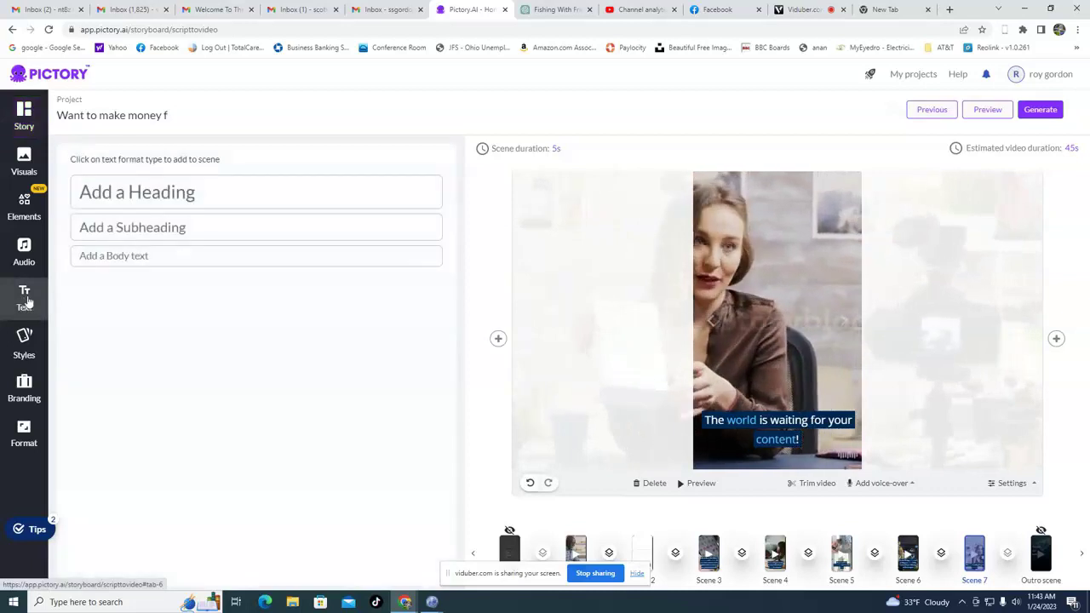
{"action": "left_click", "coordinate": [167, 192]}
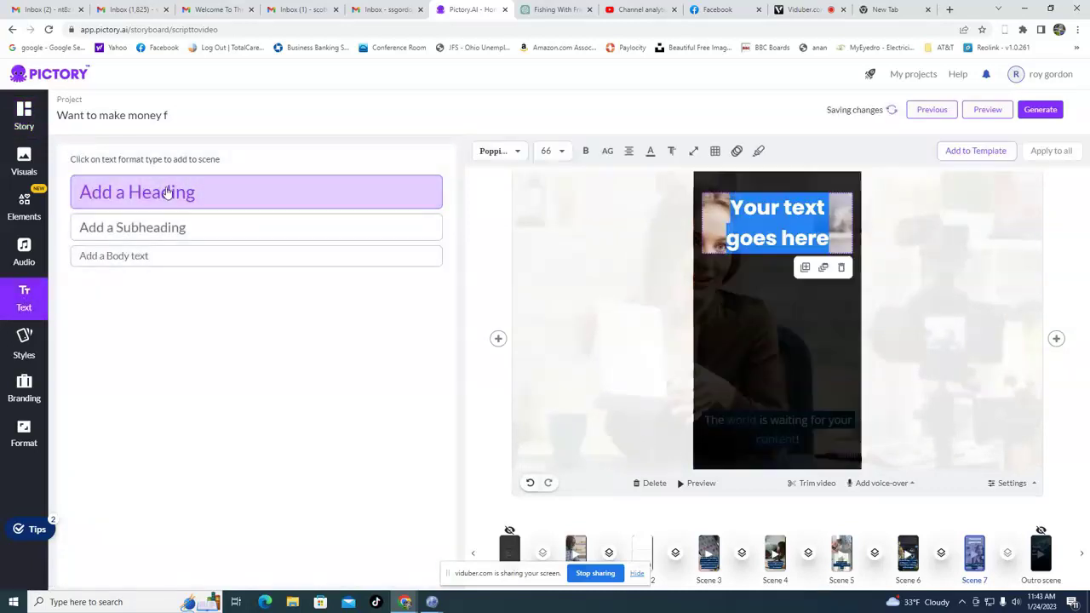
{"action": "type", "text": "Best"}
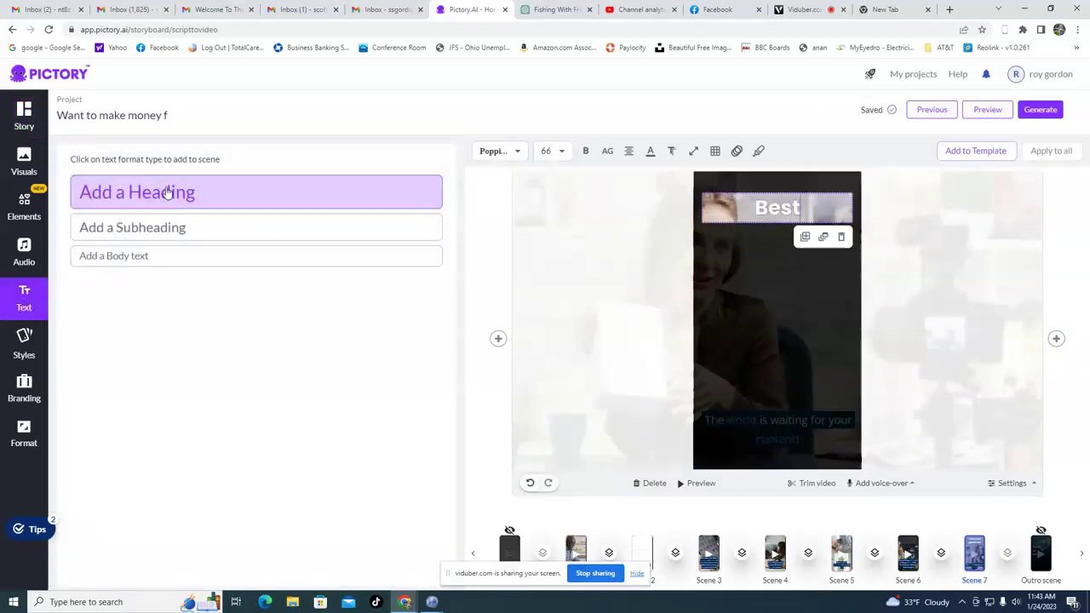
{"action": "type", "text": " Side Hustle 2023"}
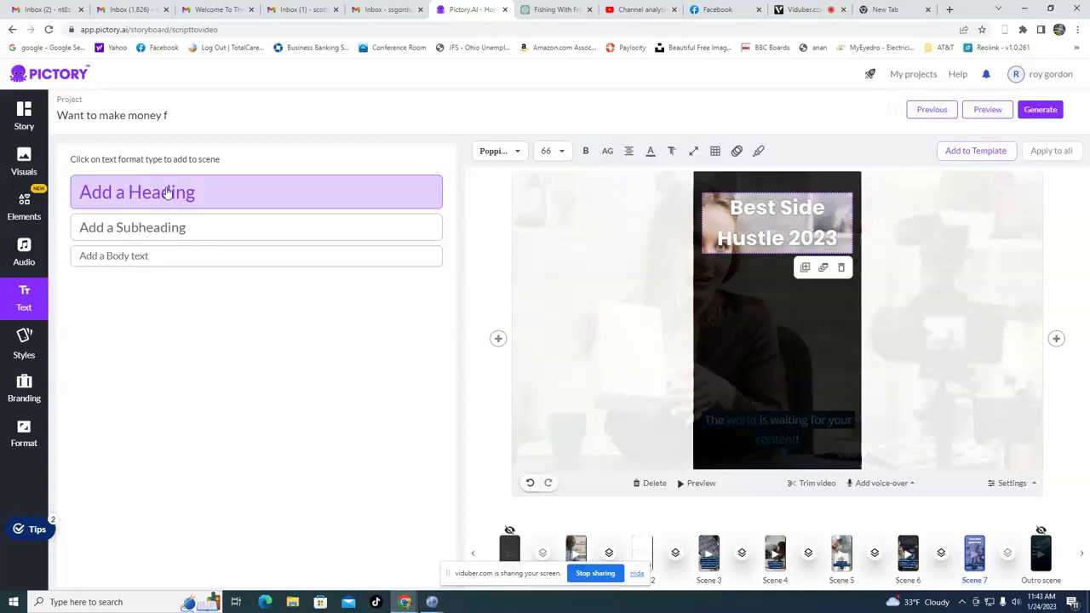
Step: Try font sizes 42 and 48 for the heading in scene 7 and settle on 42
{"action": "left_click", "coordinate": [562, 151]}
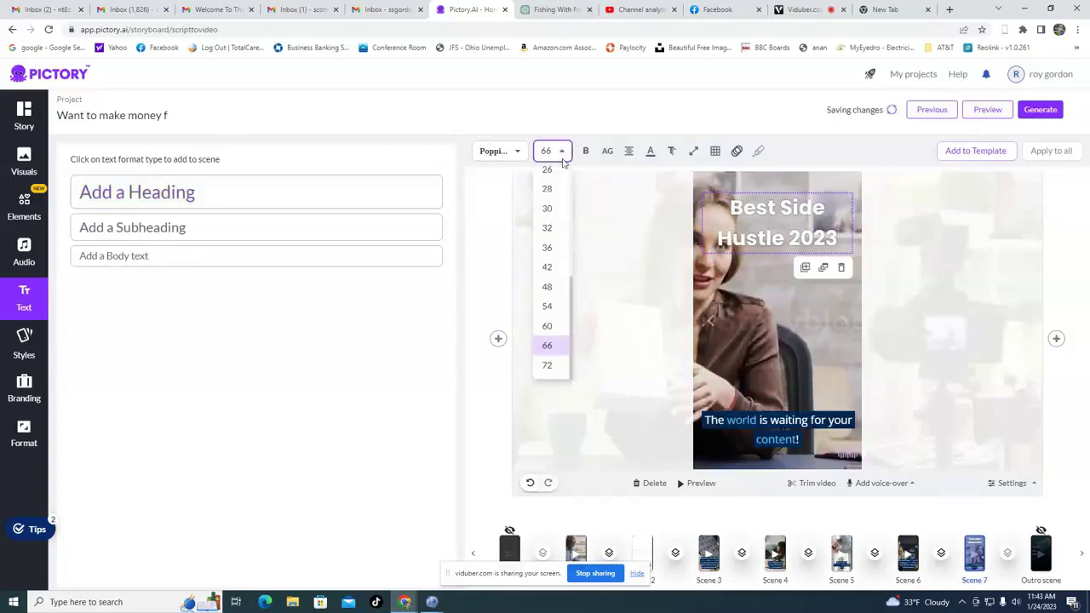
{"action": "left_click", "coordinate": [547, 267]}
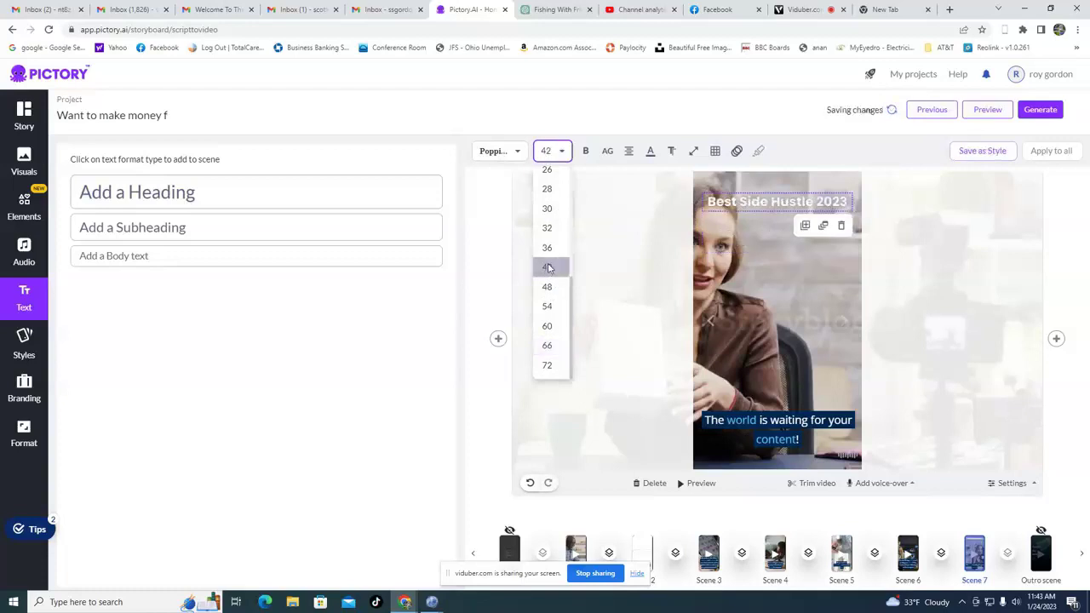
{"action": "left_click", "coordinate": [562, 151]}
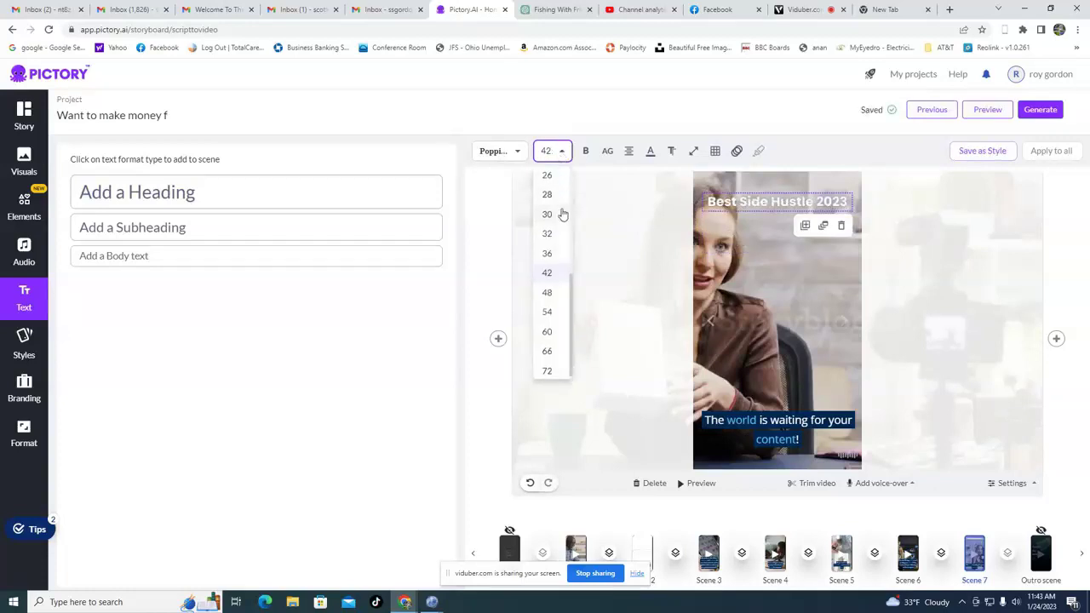
{"action": "left_click", "coordinate": [549, 292]}
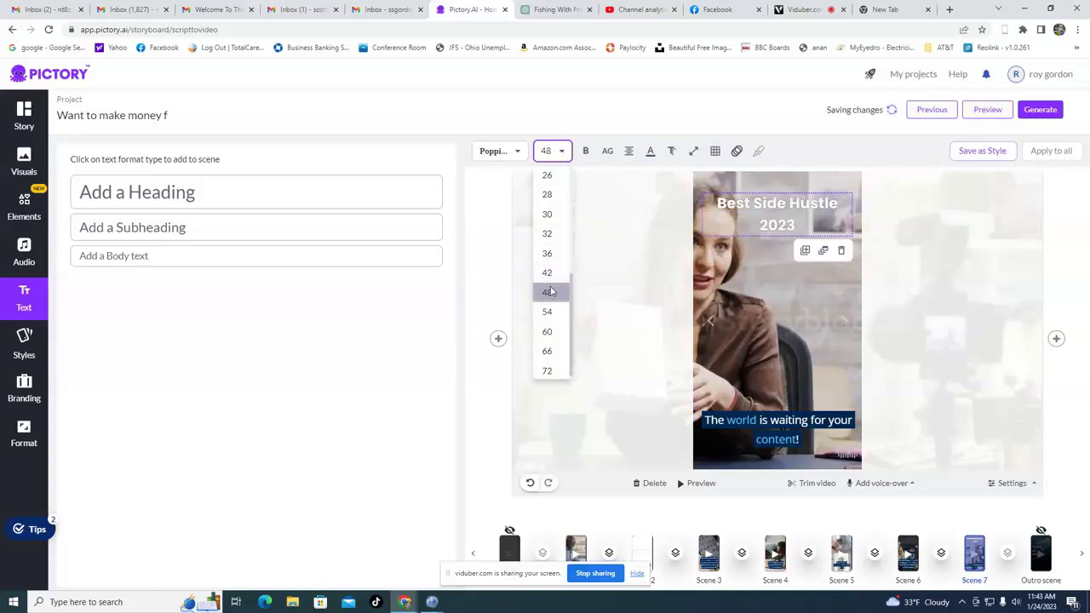
{"action": "left_click", "coordinate": [562, 151]}
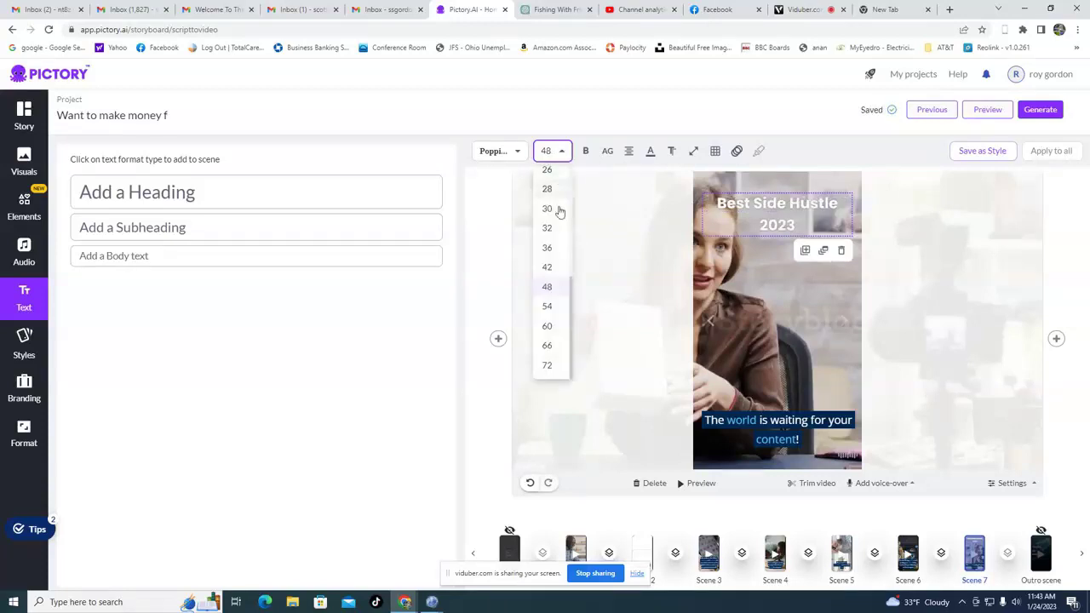
{"action": "left_click", "coordinate": [550, 267]}
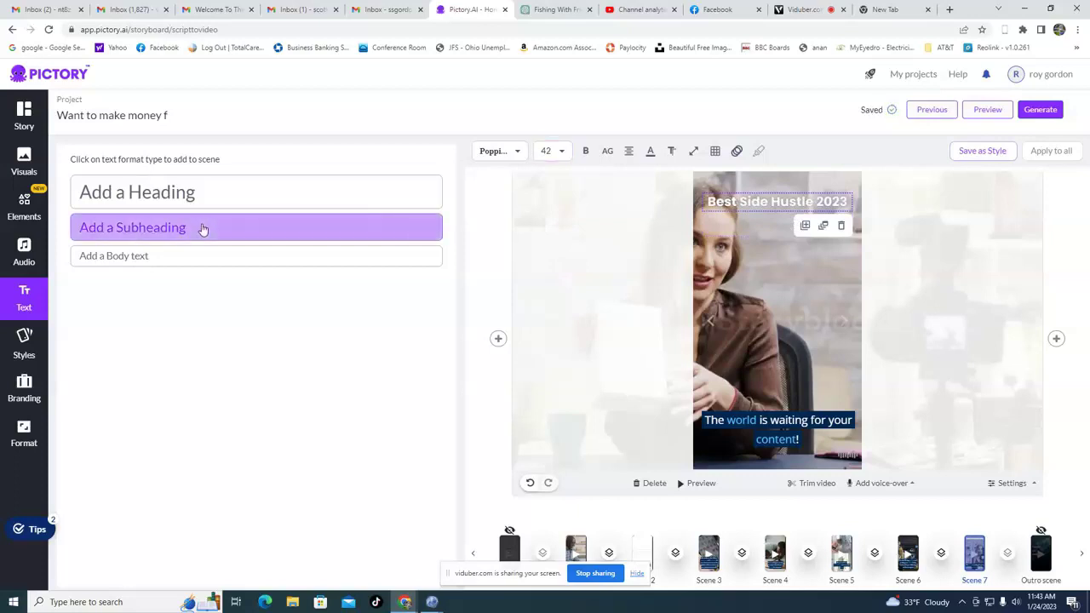
Step: Add a subheading to scene 7 reading "Simple123CopyPaste.Com"
{"action": "left_click", "coordinate": [202, 228]}
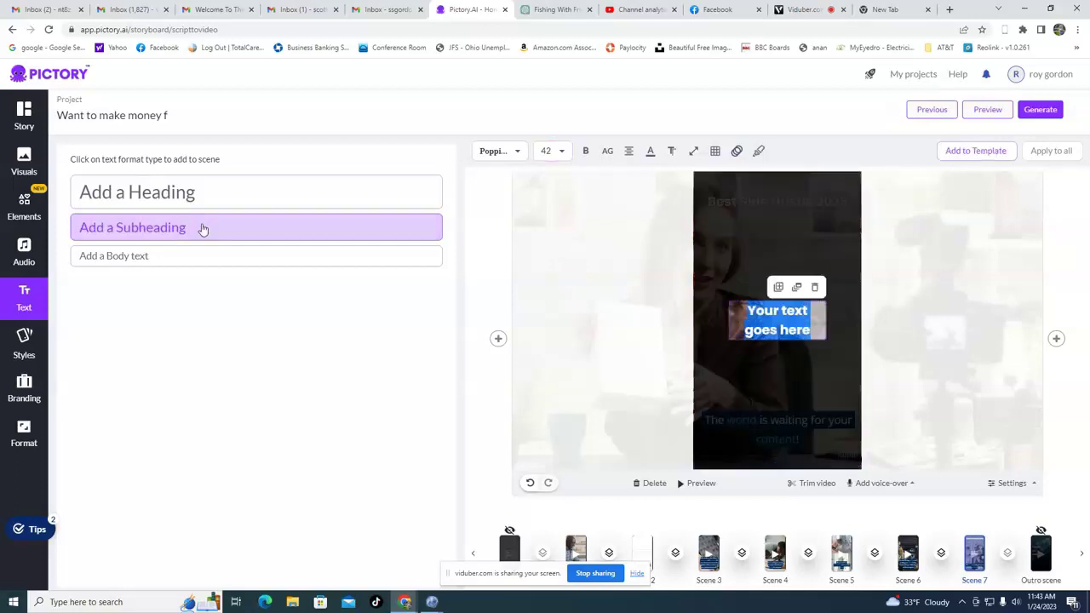
{"action": "type", "text": "Simp"}
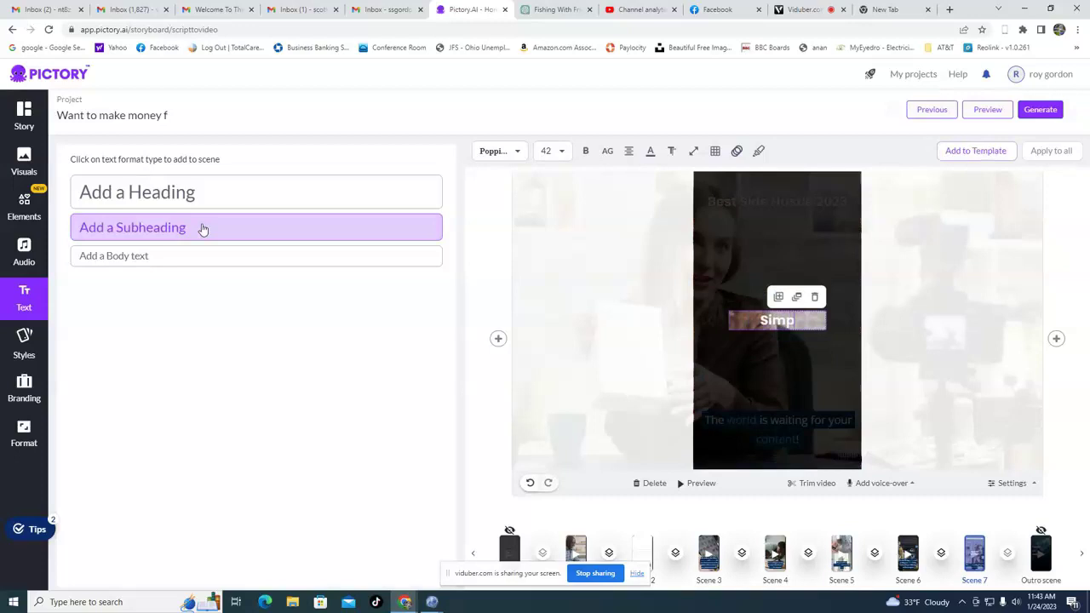
{"action": "type", "text": "le123"}
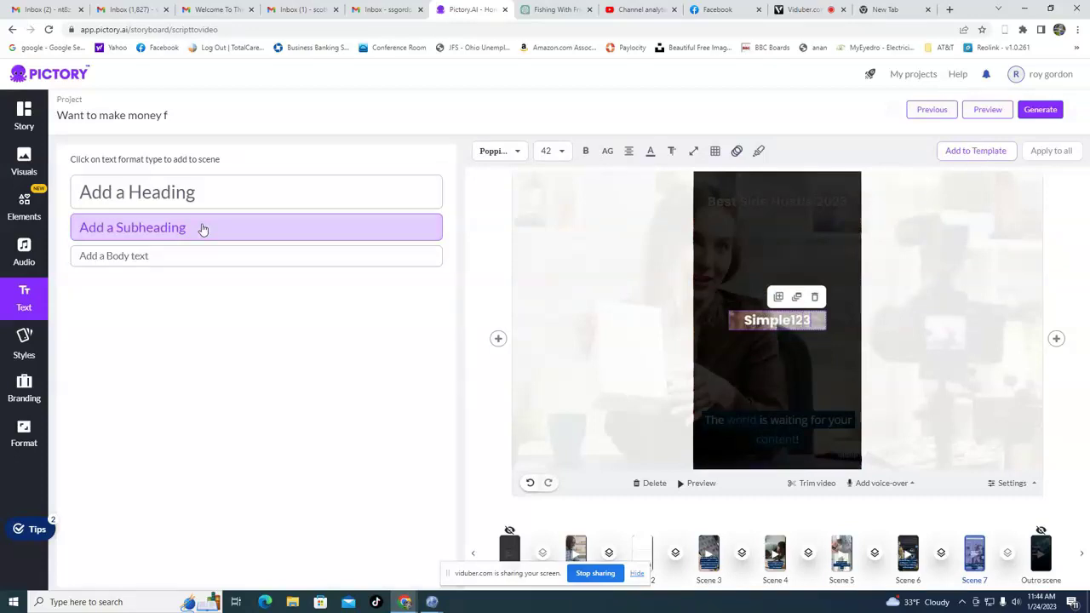
{"action": "type", "text": "CopyPas"}
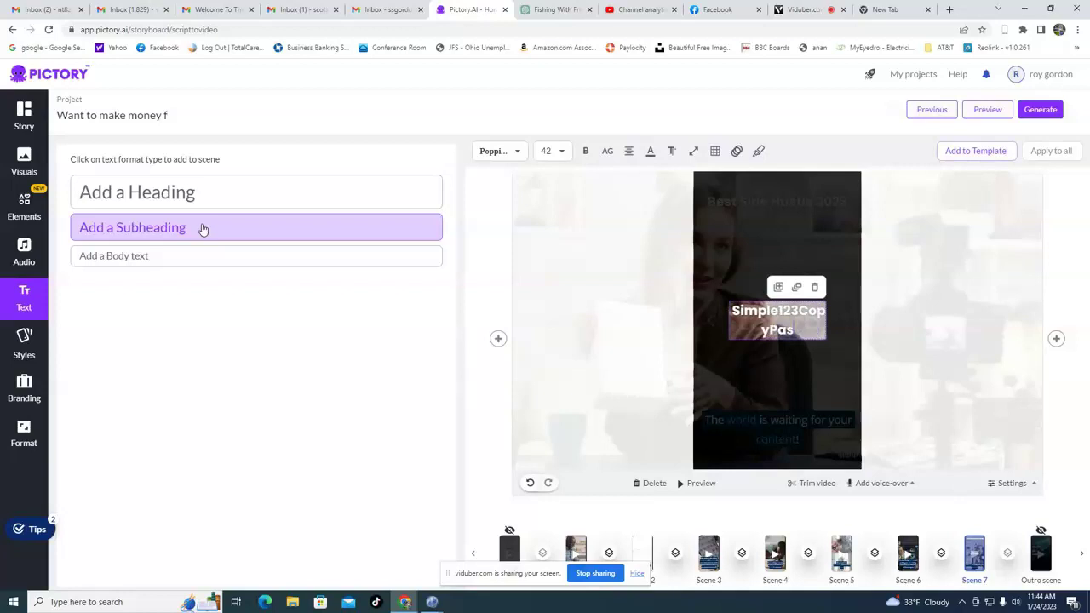
{"action": "type", "text": "te.Com"}
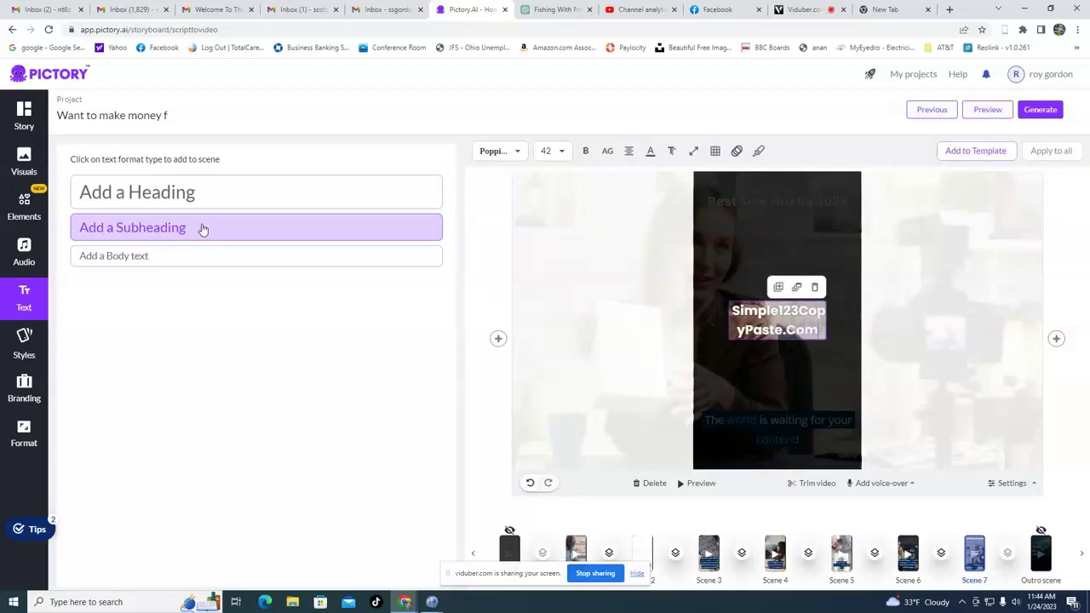
Step: Reduce the subheading's font size gradually down to 20 and move it directly beneath the heading
{"action": "left_click", "coordinate": [560, 152]}
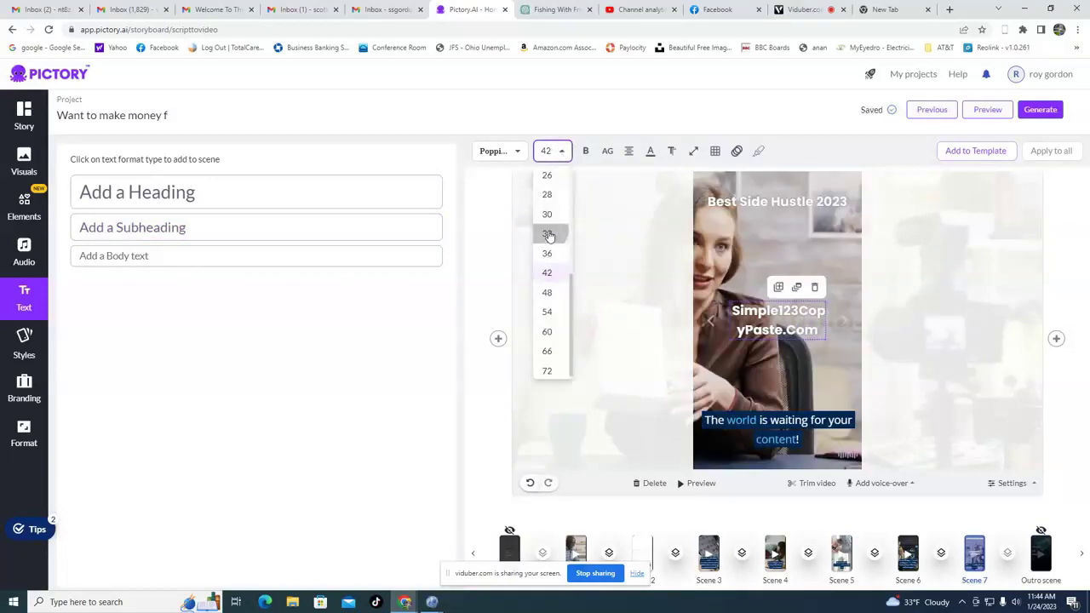
{"action": "left_click", "coordinate": [547, 234]}
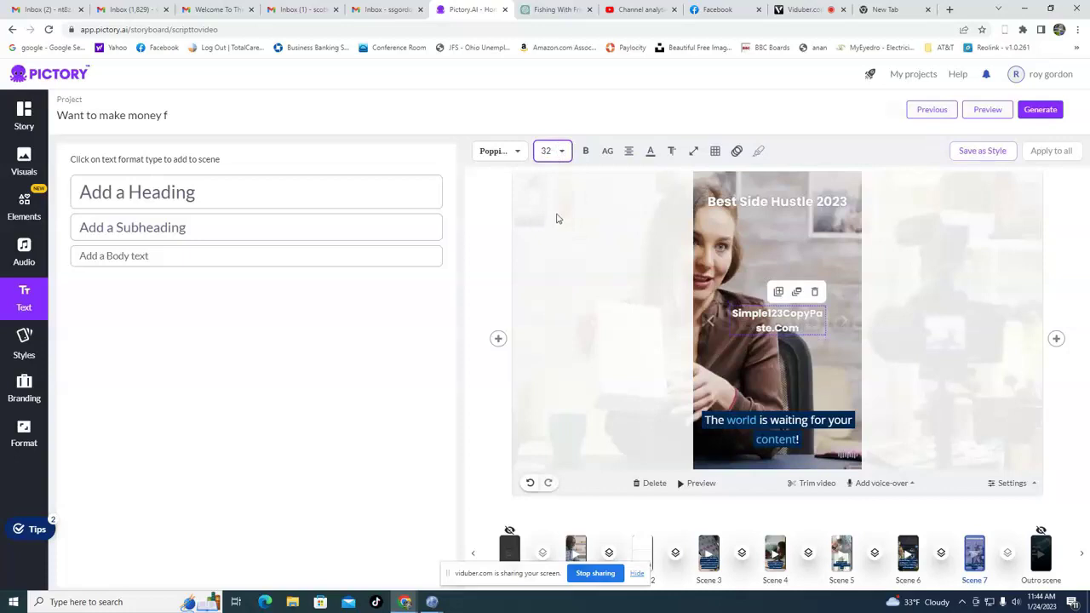
{"action": "left_click", "coordinate": [560, 152]}
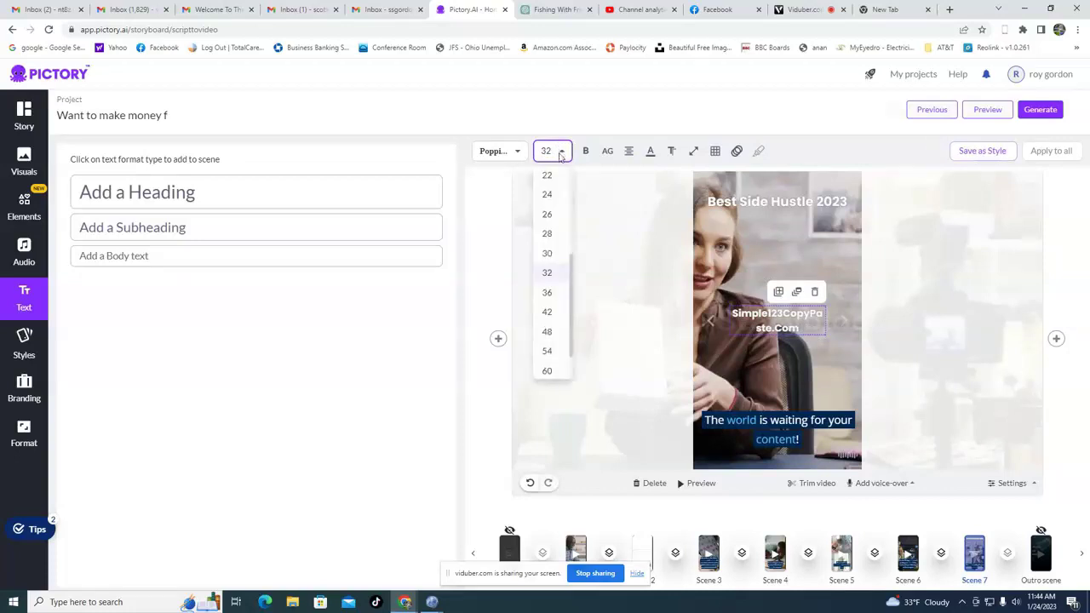
{"action": "left_click", "coordinate": [549, 252]}
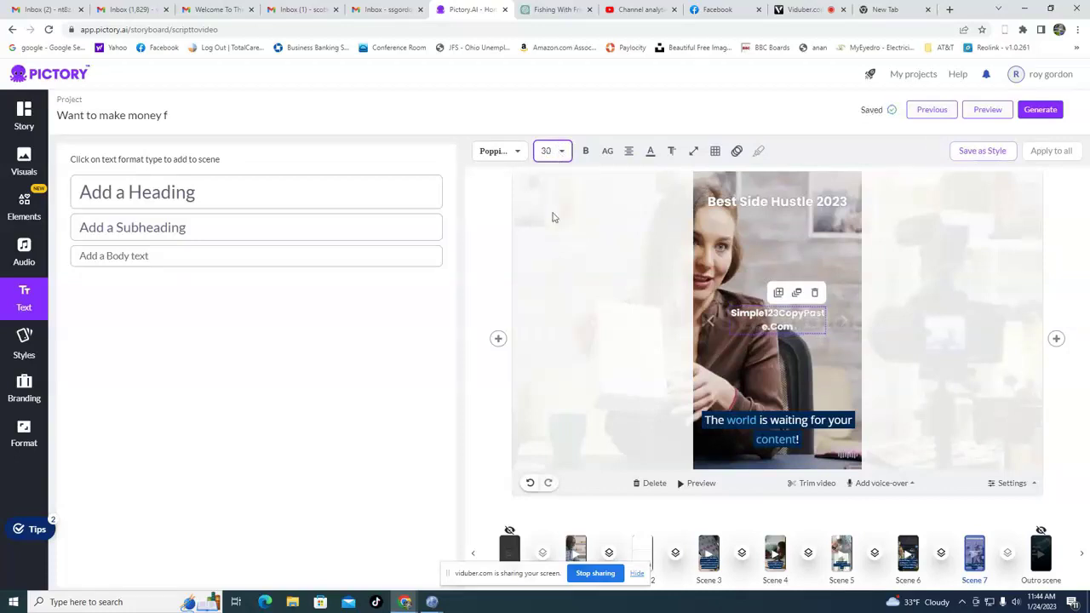
{"action": "left_click", "coordinate": [560, 153]}
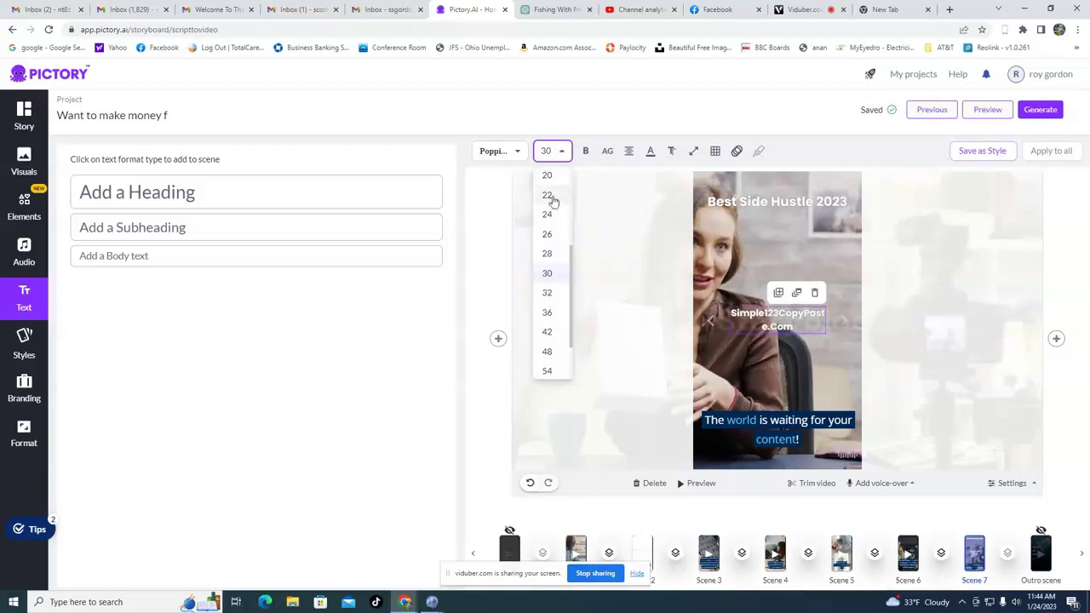
{"action": "left_click", "coordinate": [549, 254]}
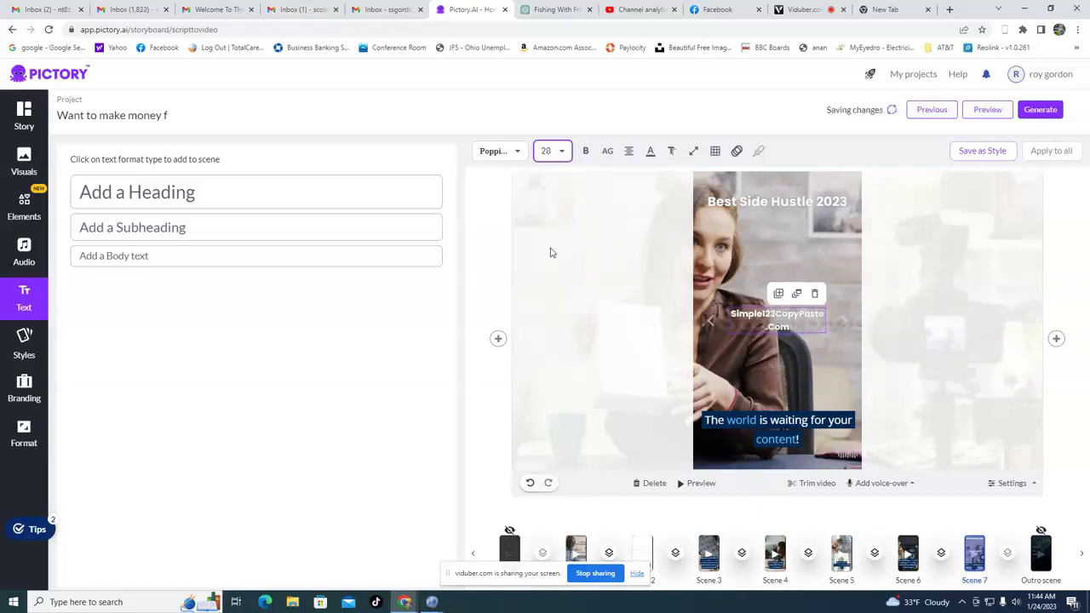
{"action": "left_click", "coordinate": [559, 153]}
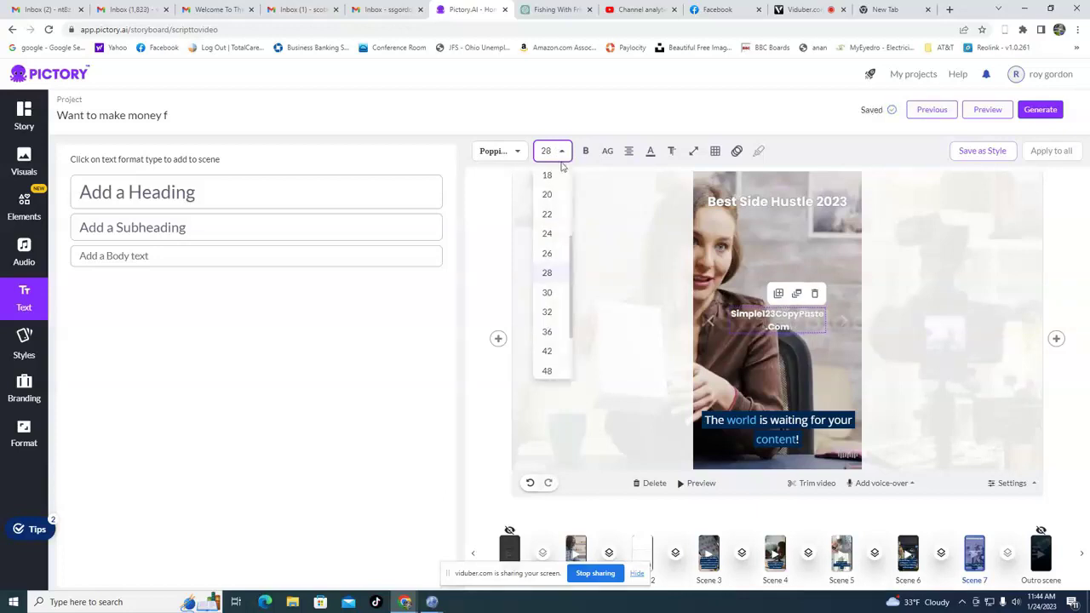
{"action": "left_click", "coordinate": [550, 253]}
{"action": "left_click", "coordinate": [560, 152]}
{"action": "left_click", "coordinate": [550, 253]}
{"action": "left_click", "coordinate": [554, 151]}
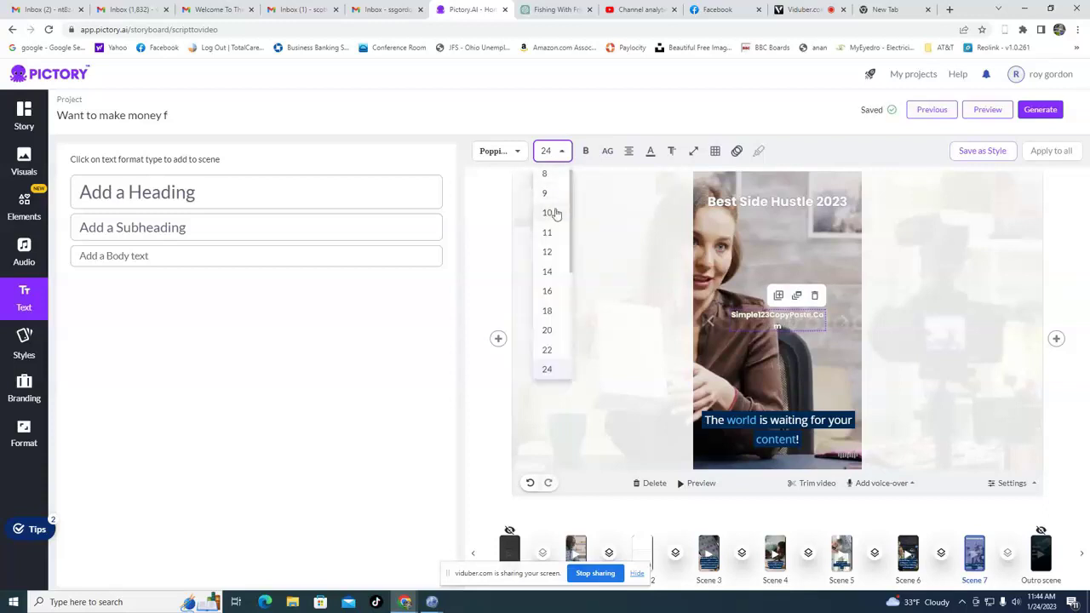
{"action": "left_click", "coordinate": [549, 332]}
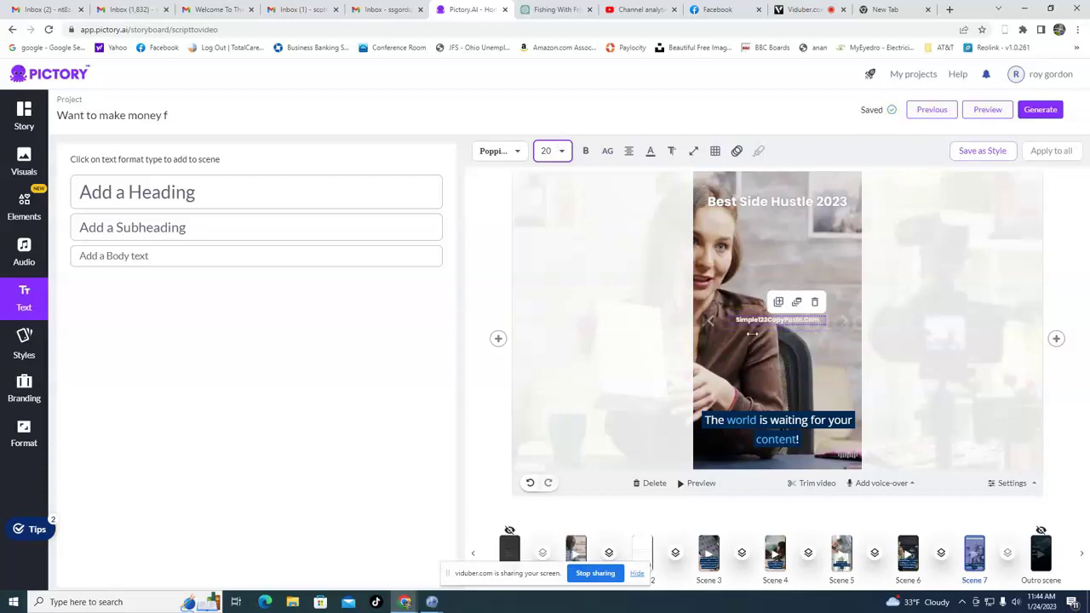
{"action": "left_click_drag", "start_coordinate": [761, 318], "coordinate": [763, 221]}
{"action": "left_click", "coordinate": [671, 150]}
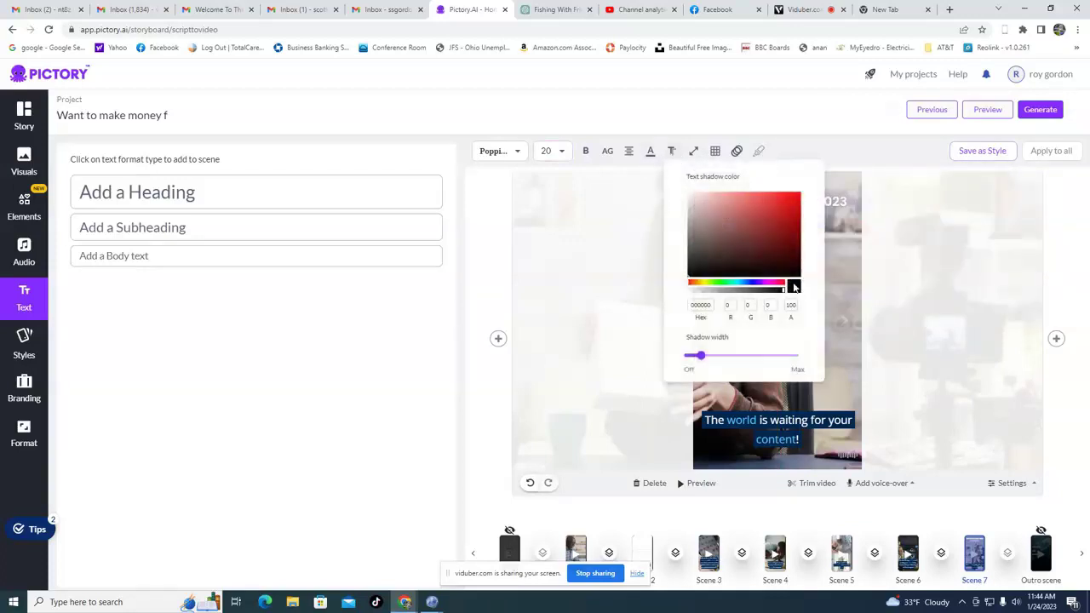
{"action": "left_click", "coordinate": [623, 269]}
{"action": "left_click", "coordinate": [613, 264]}
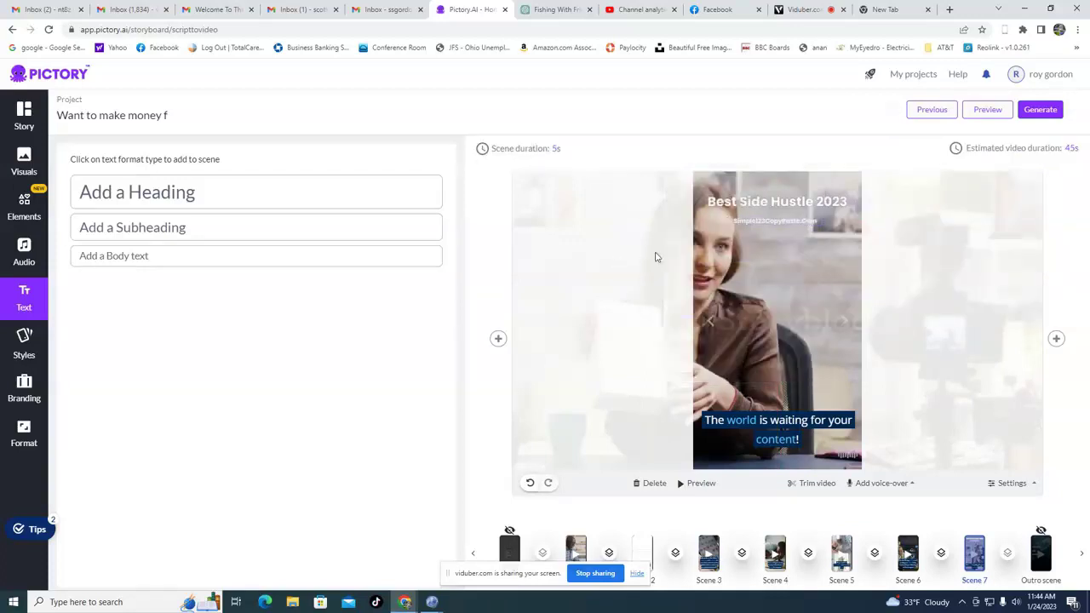
Step: Select the whole subheading text in scene 7 and set its text color to near-black 0A0A0A
{"action": "left_click", "coordinate": [771, 225]}
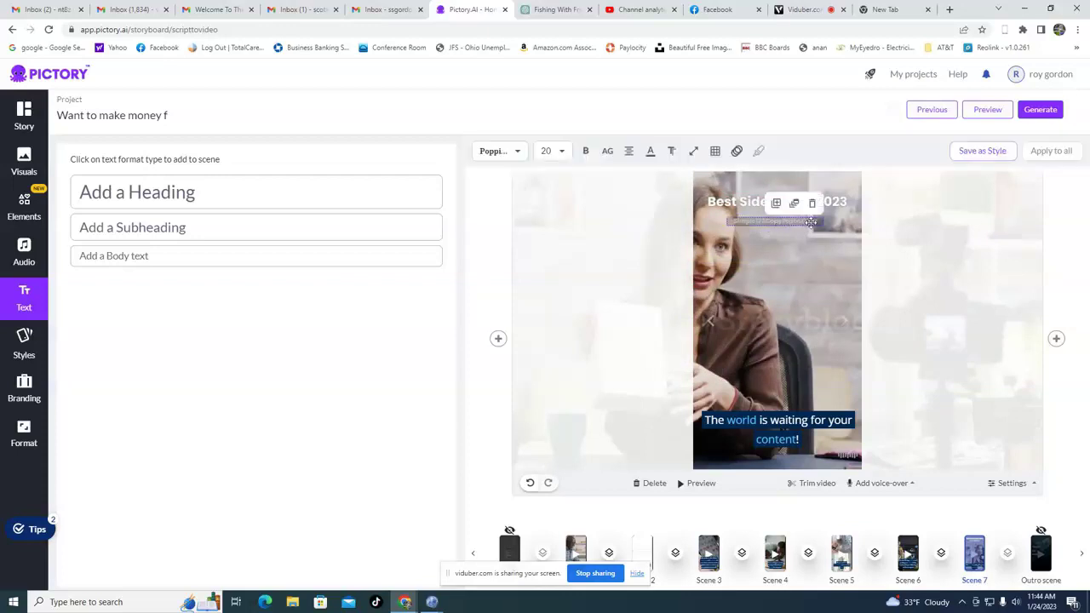
{"action": "double_click", "coordinate": [813, 221]}
{"action": "triple_click", "coordinate": [817, 221]}
{"action": "left_click_drag", "start_coordinate": [817, 221], "coordinate": [730, 220]}
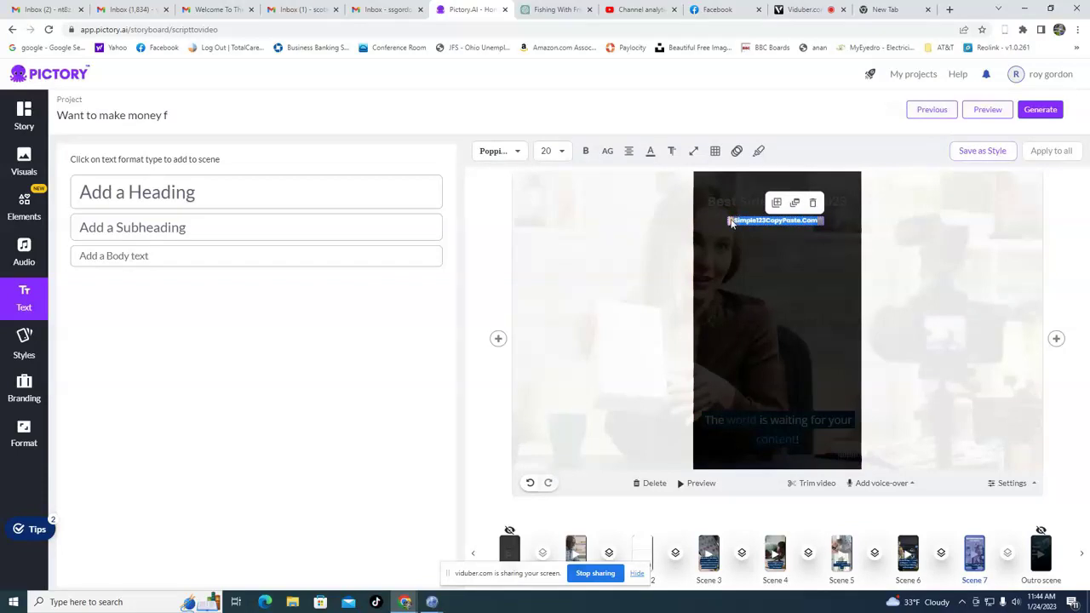
{"action": "left_click", "coordinate": [671, 151]}
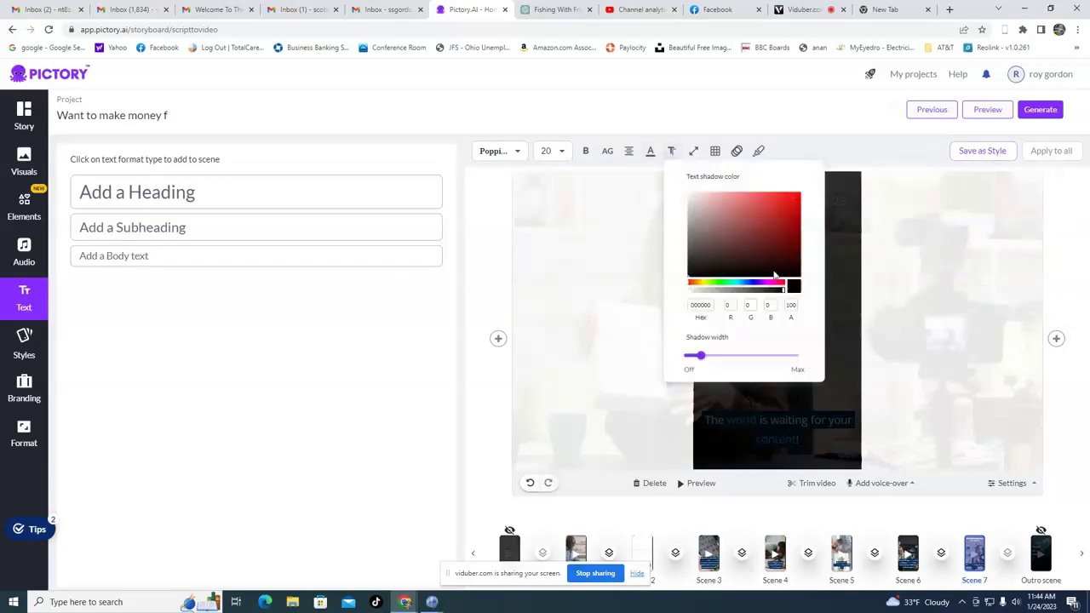
{"action": "left_click", "coordinate": [652, 153]}
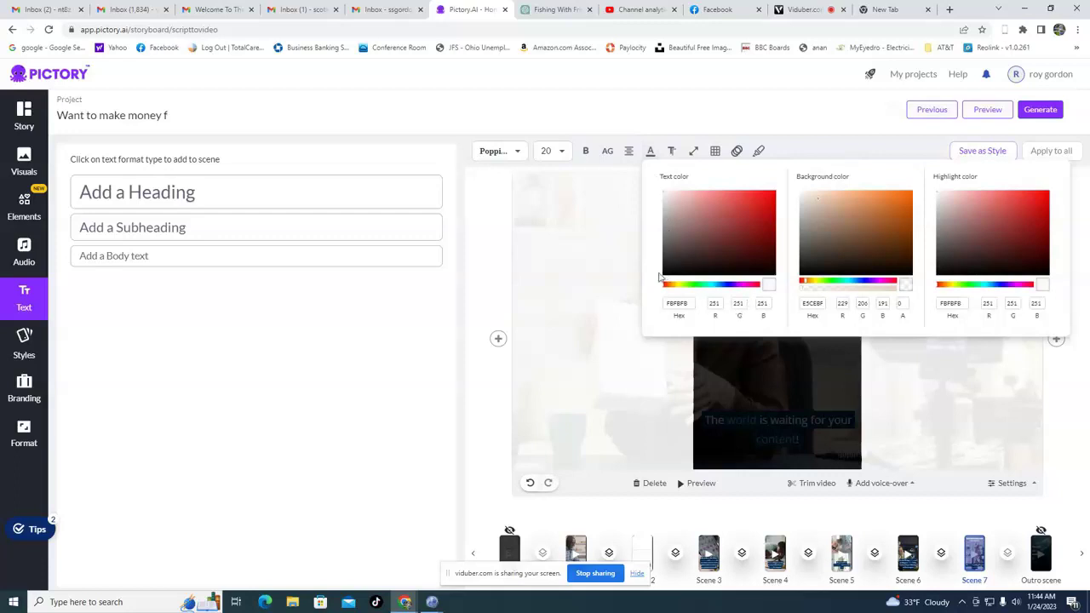
{"action": "left_click", "coordinate": [668, 276]}
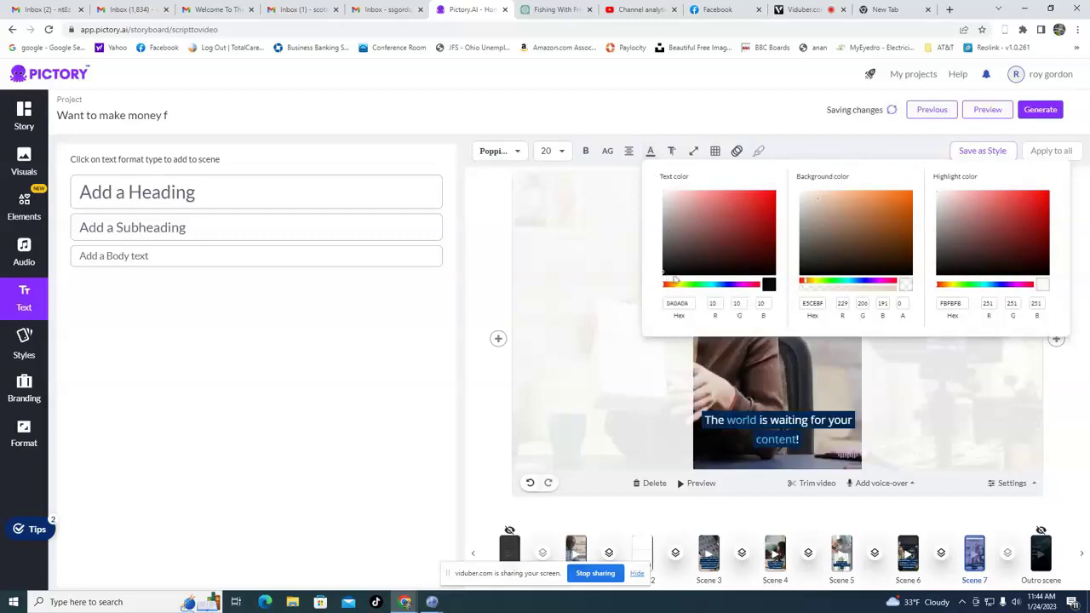
{"action": "left_click", "coordinate": [605, 247]}
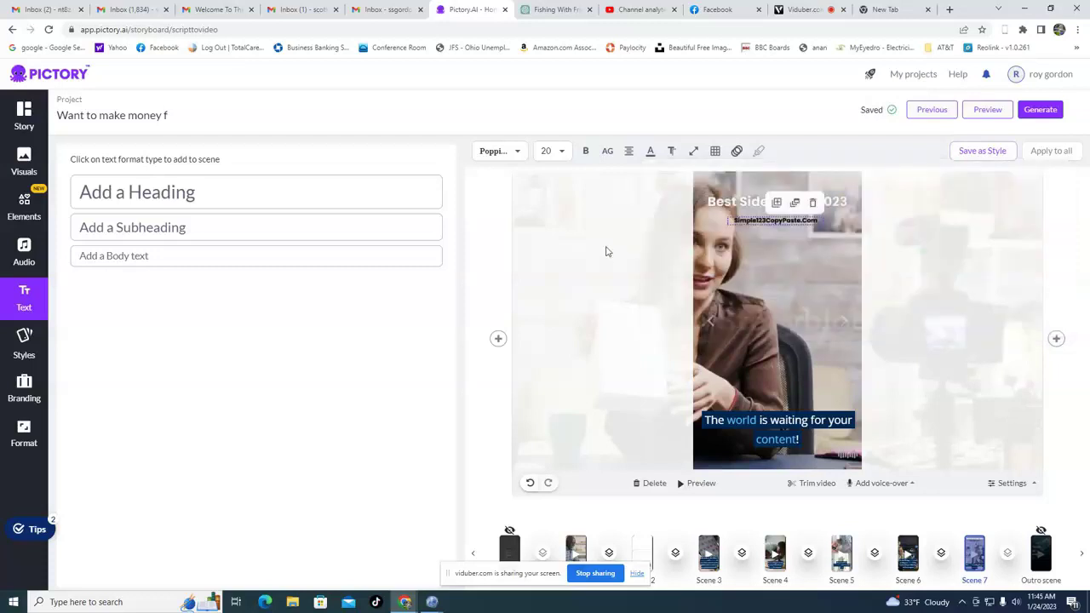
Step: Try to apply bold formatting to the whole subheading text in scene 7
{"action": "left_click", "coordinate": [783, 220]}
{"action": "left_click", "coordinate": [588, 152]}
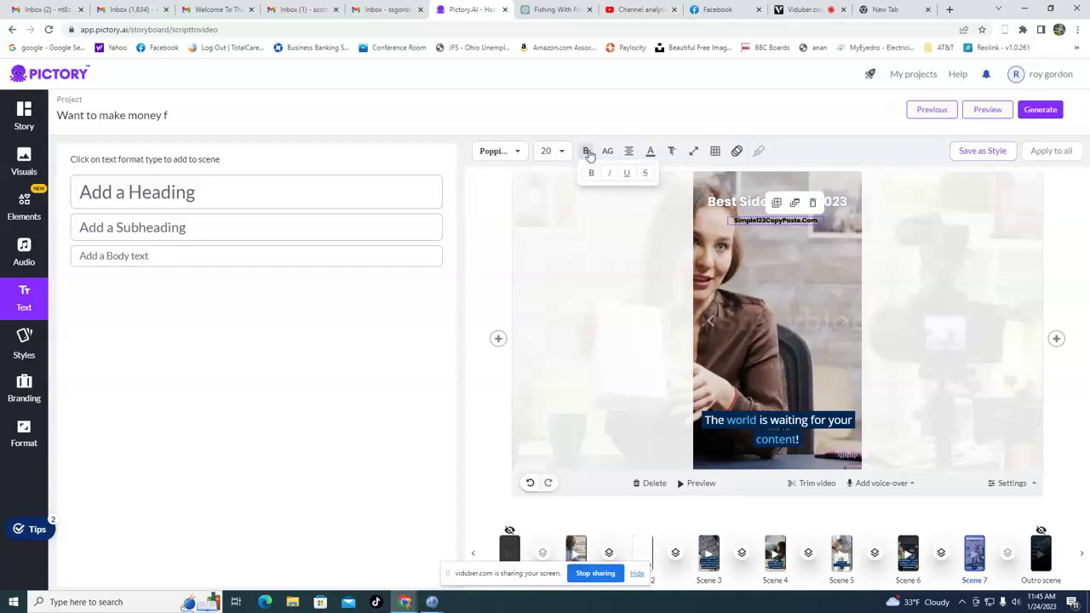
{"action": "double_click", "coordinate": [818, 223]}
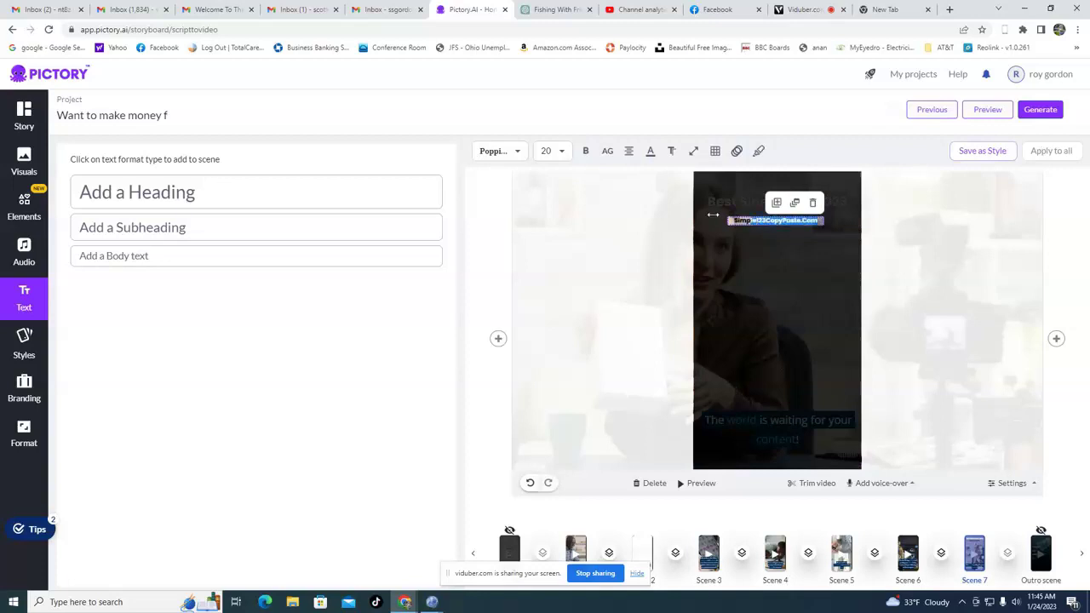
{"action": "left_click", "coordinate": [612, 174]}
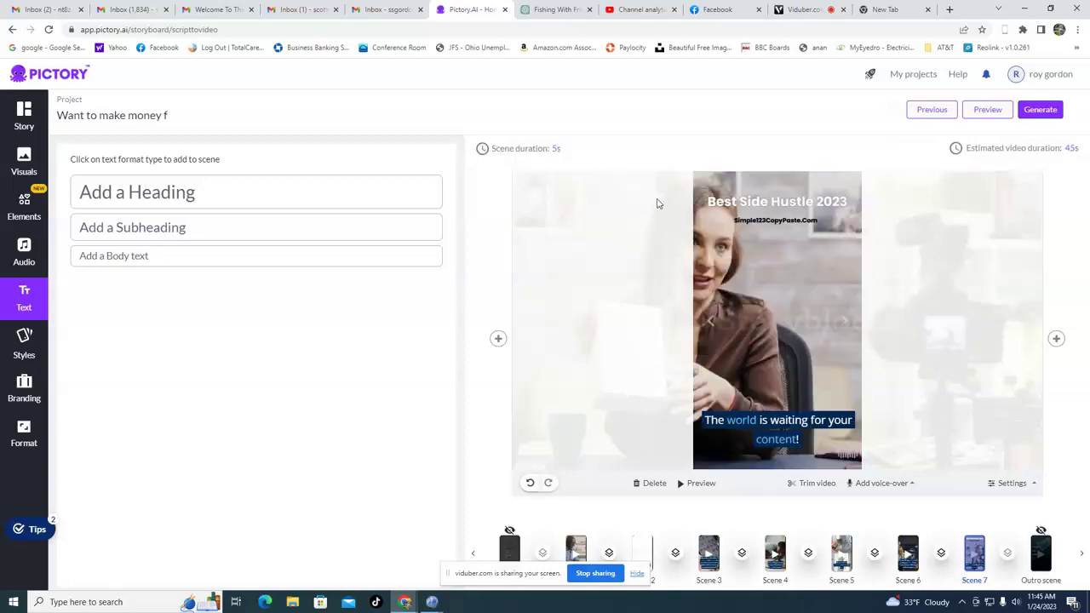
{"action": "double_click", "coordinate": [819, 223]}
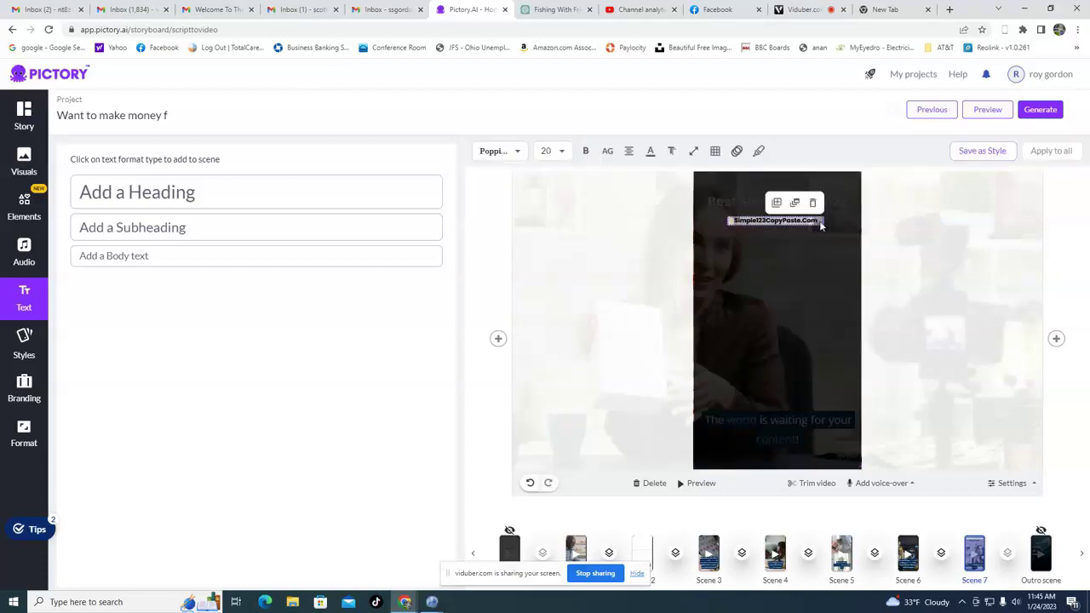
{"action": "double_click", "coordinate": [820, 222]}
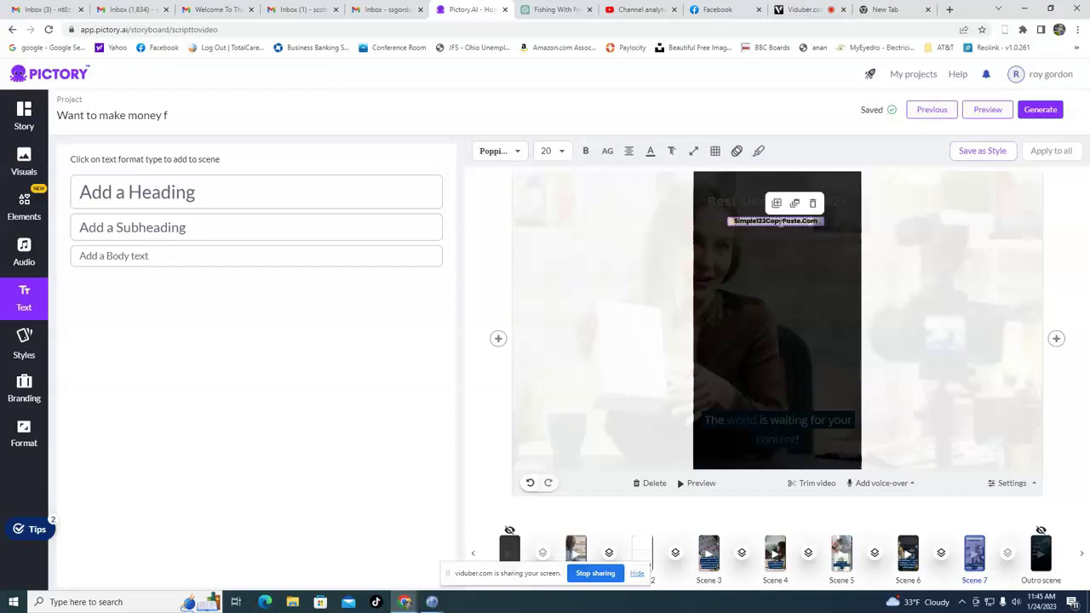
{"action": "left_click_drag", "start_coordinate": [729, 222], "coordinate": [819, 224]}
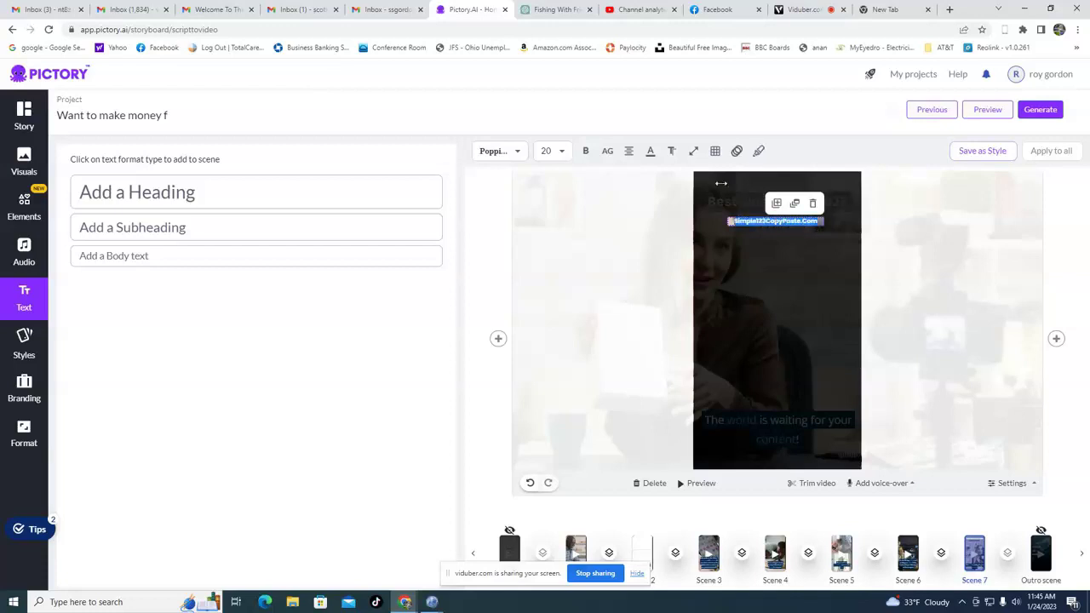
{"action": "left_click", "coordinate": [586, 151]}
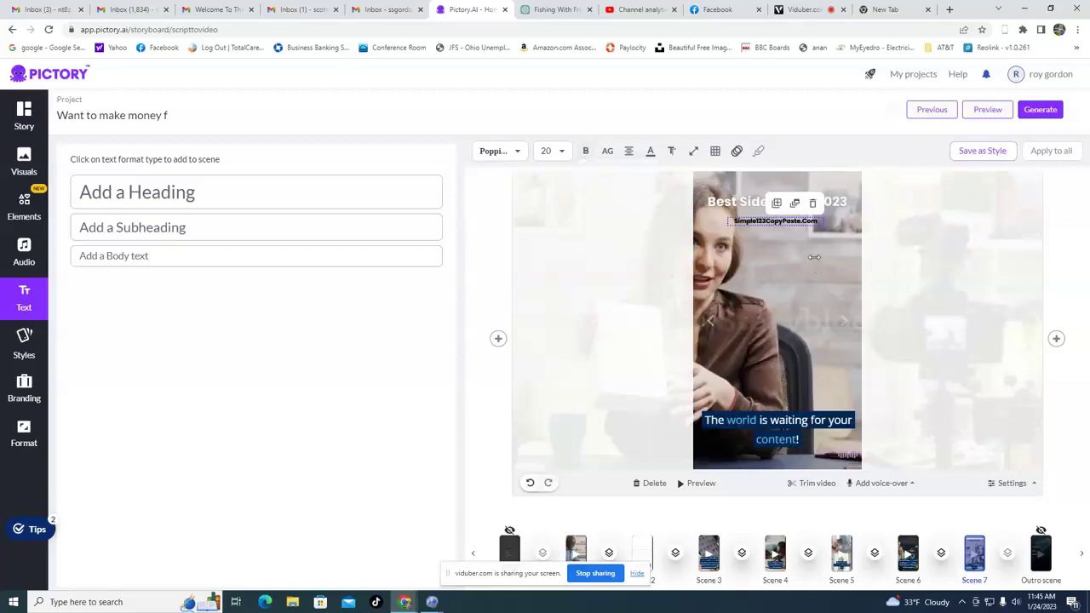
{"action": "left_click_drag", "start_coordinate": [816, 223], "coordinate": [822, 221]}
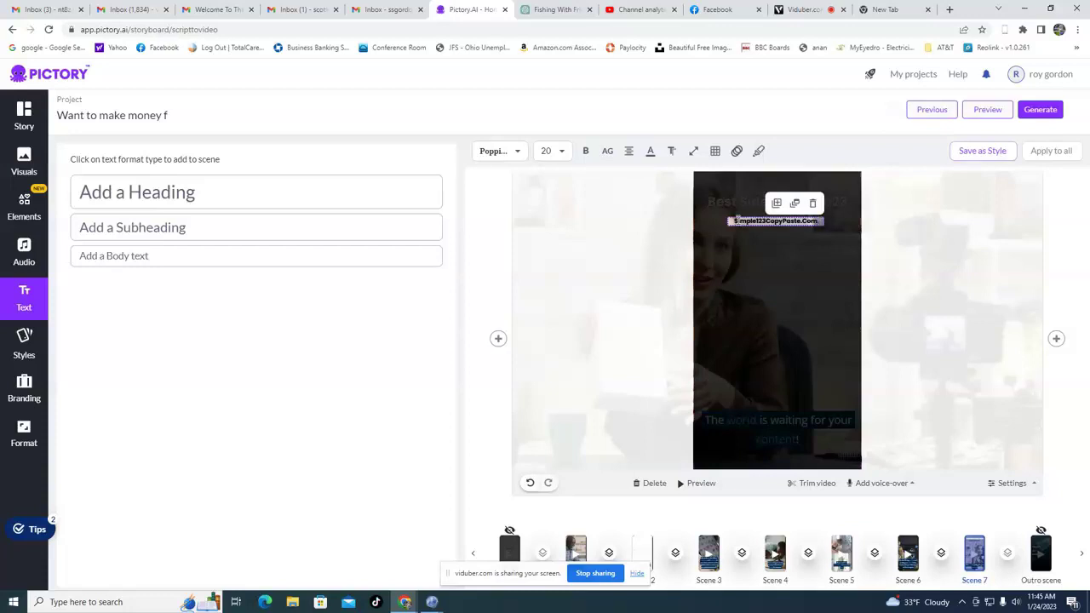
{"action": "left_click_drag", "start_coordinate": [734, 221], "coordinate": [785, 230]}
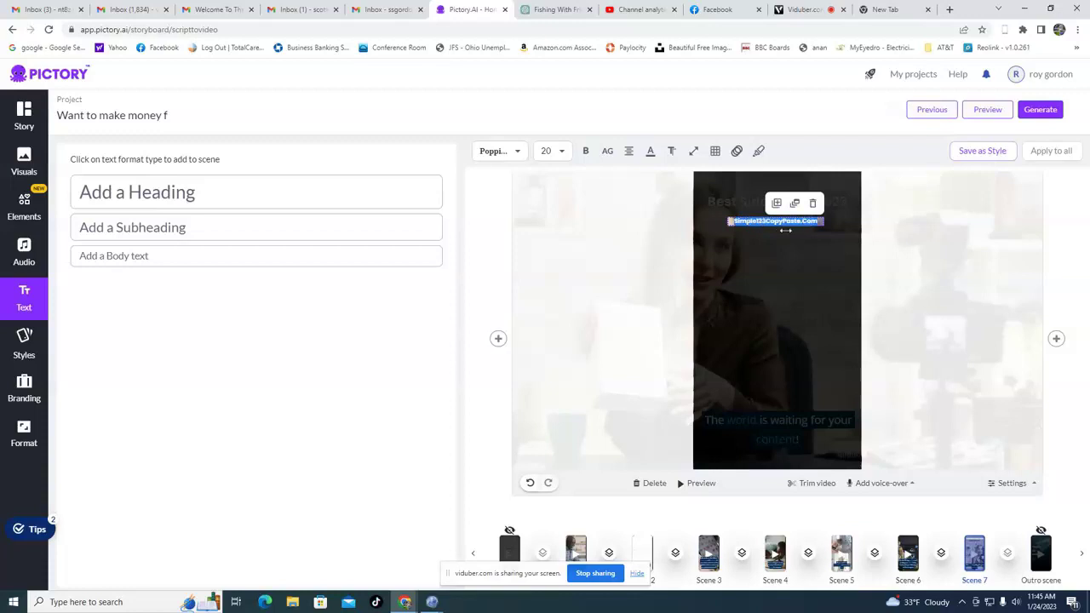
{"action": "key", "text": "Escape"}
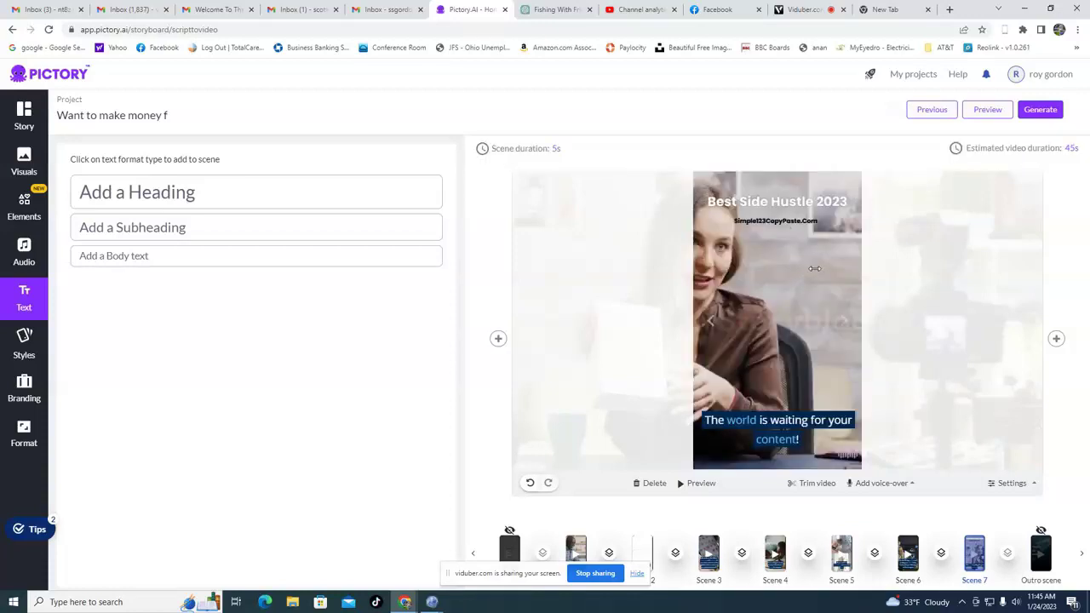
Step: Set the text shadow color of the "Best Side Hustle 2023" heading in scene 7 to red EC1919
{"action": "left_click", "coordinate": [819, 202]}
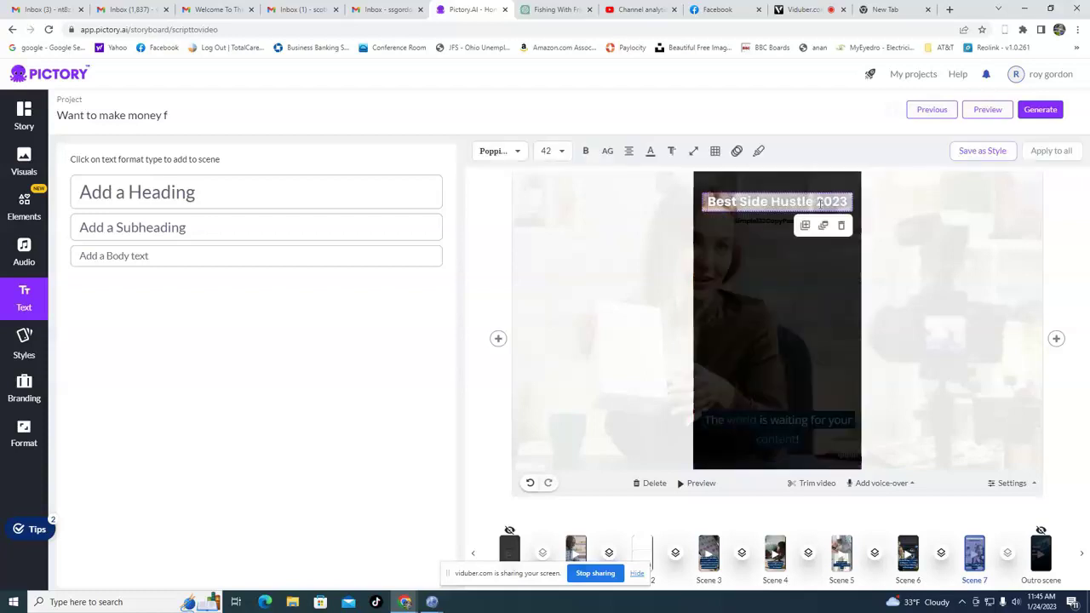
{"action": "left_click", "coordinate": [649, 151]}
{"action": "left_click", "coordinate": [672, 153]}
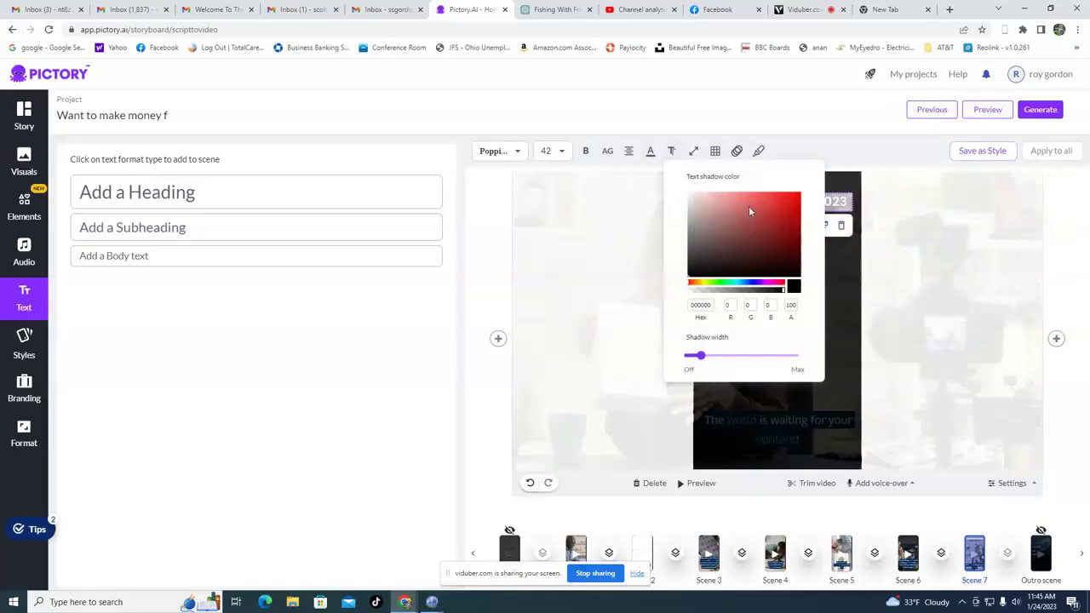
{"action": "left_click", "coordinate": [774, 199]}
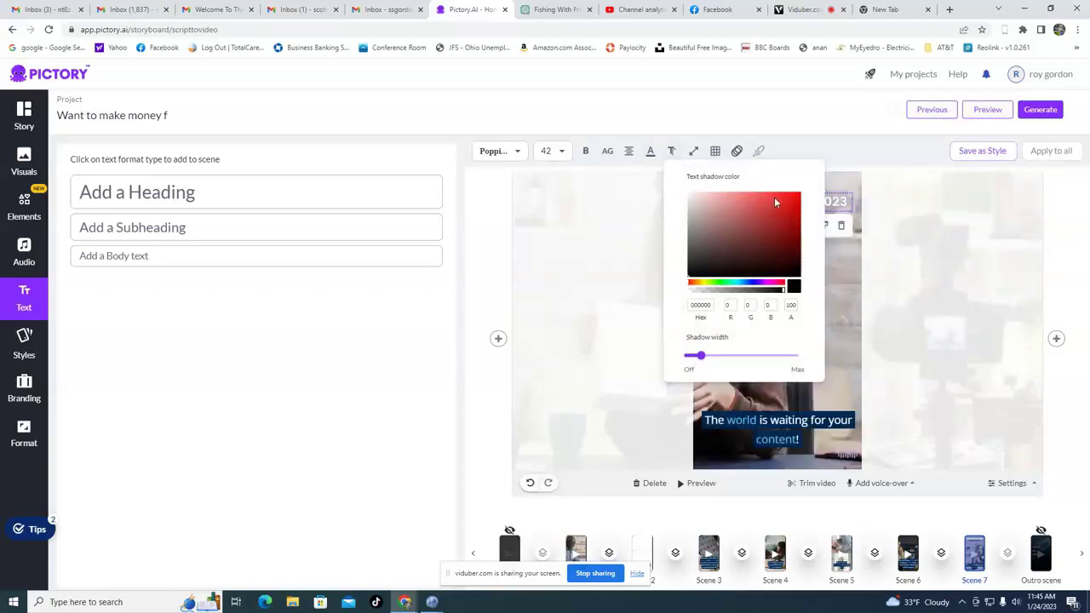
{"action": "left_click", "coordinate": [783, 285]}
{"action": "left_click", "coordinate": [855, 283]}
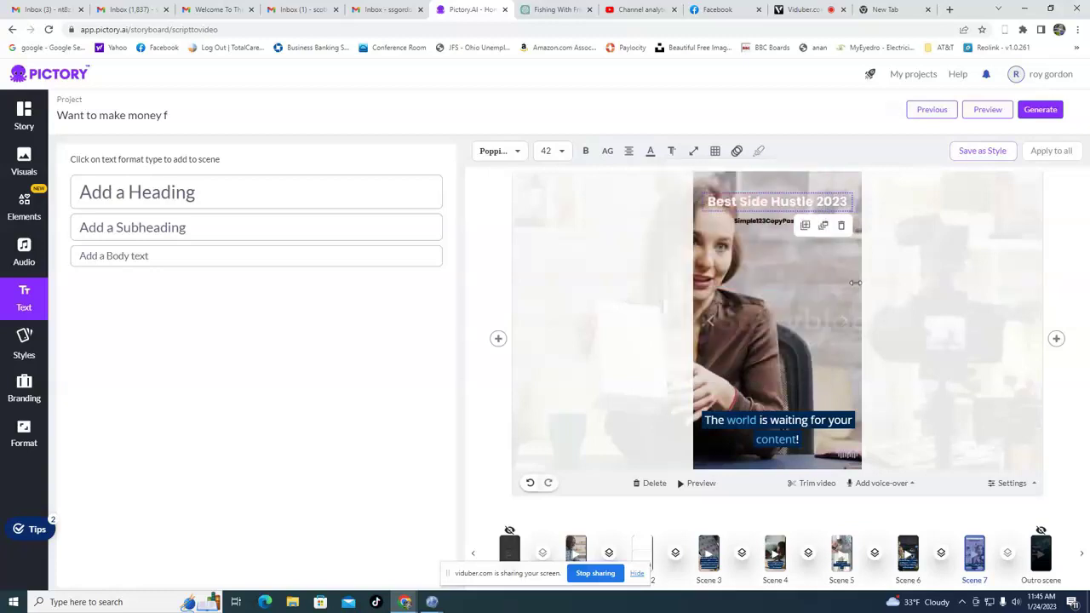
Step: Select the whole scene 7 heading, reapply its red text shadow color, and deselect the heading
{"action": "double_click", "coordinate": [833, 202]}
{"action": "left_click_drag", "start_coordinate": [849, 202], "coordinate": [701, 201]}
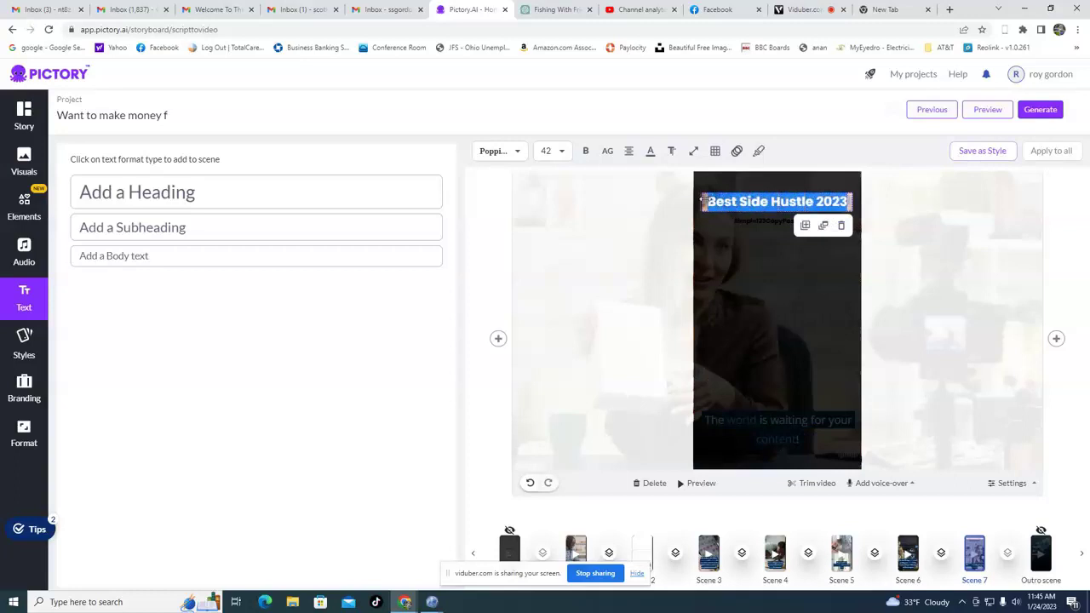
{"action": "left_click", "coordinate": [670, 150]}
{"action": "left_click", "coordinate": [703, 169]}
{"action": "left_click", "coordinate": [673, 151]}
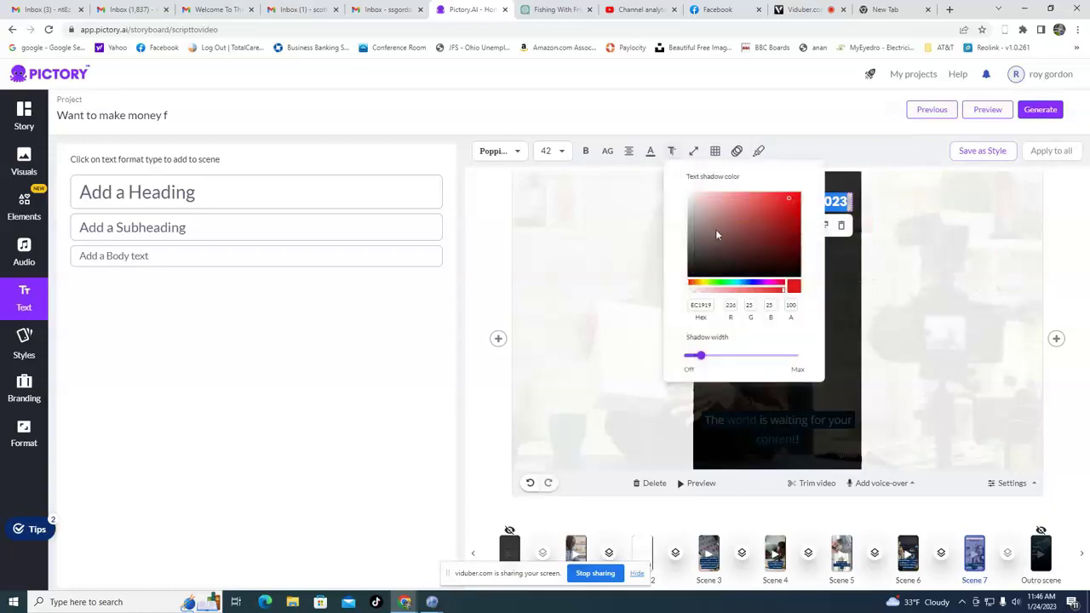
{"action": "left_click", "coordinate": [796, 287]}
{"action": "left_click", "coordinate": [830, 288]}
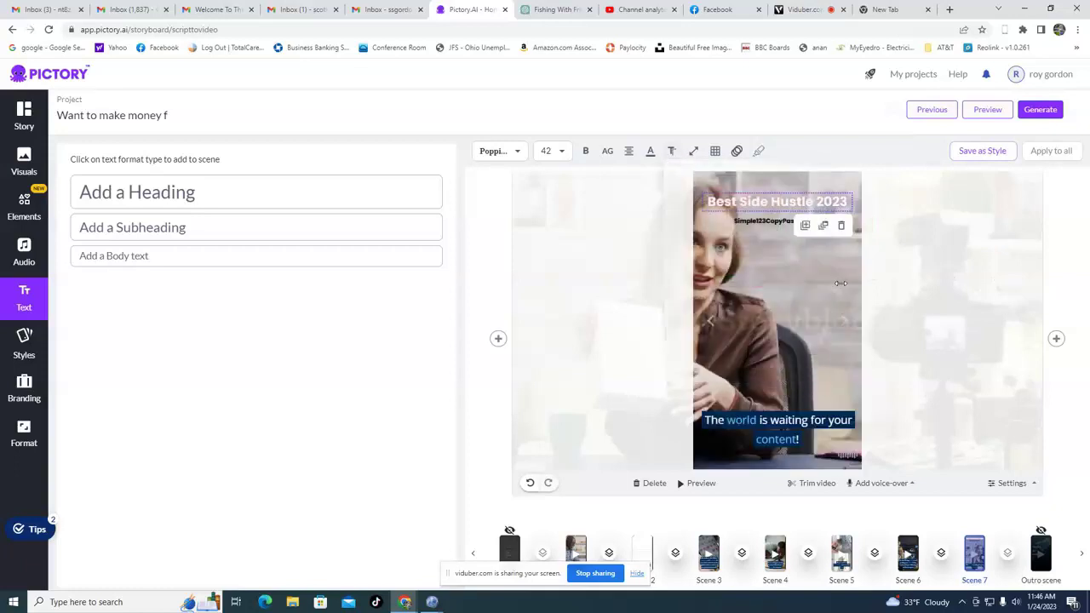
{"action": "left_click", "coordinate": [826, 258]}
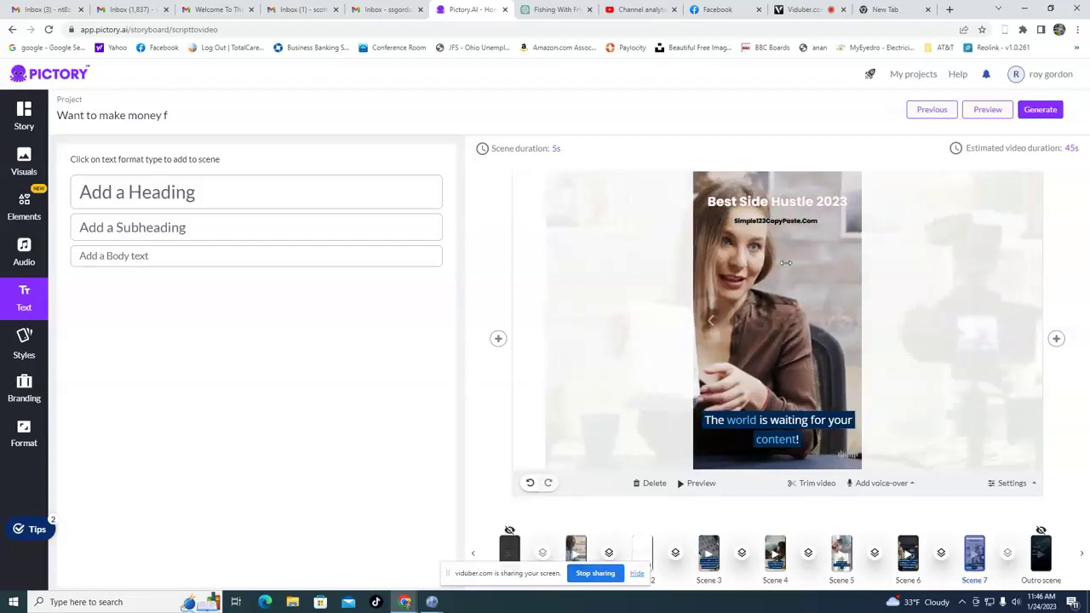
Step: Search the background music for "Sunrise" and apply the 03:12 track named Sunrise to the video
{"action": "left_click", "coordinate": [24, 247]}
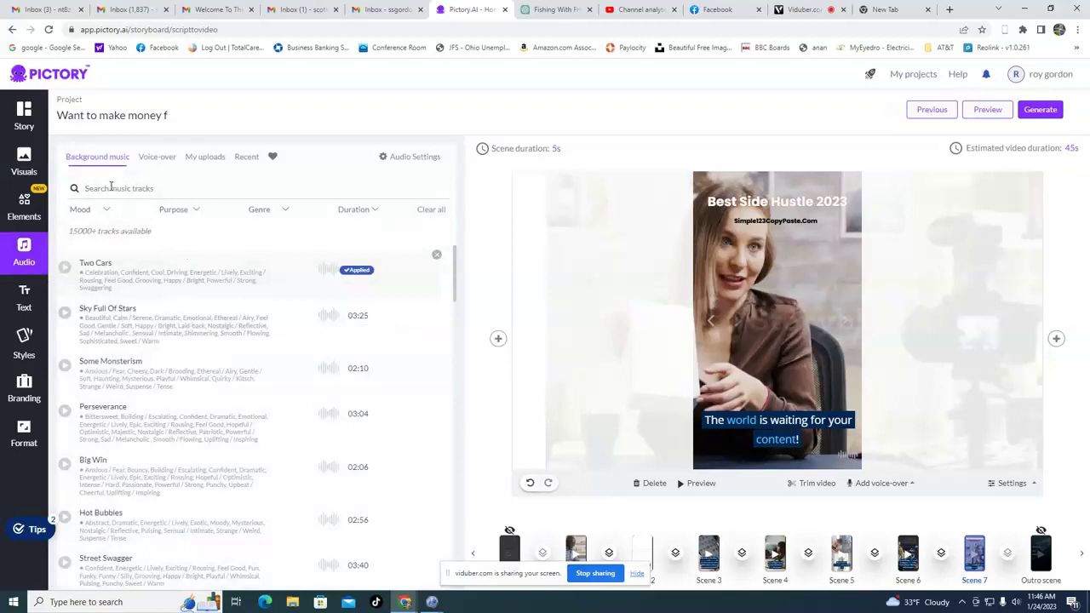
{"action": "type", "text": "se"}
{"action": "key", "text": "Return"}
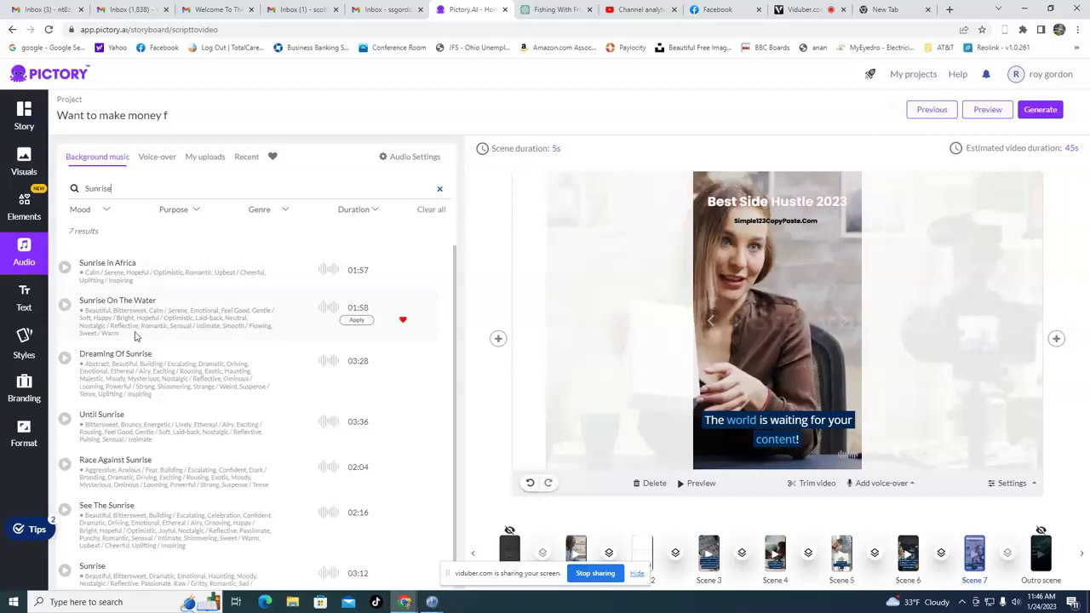
{"action": "scroll", "coordinate": [147, 343], "scroll_direction": "down", "scroll_amount": 1}
{"action": "scroll", "coordinate": [151, 355], "scroll_direction": "down", "scroll_amount": 1}
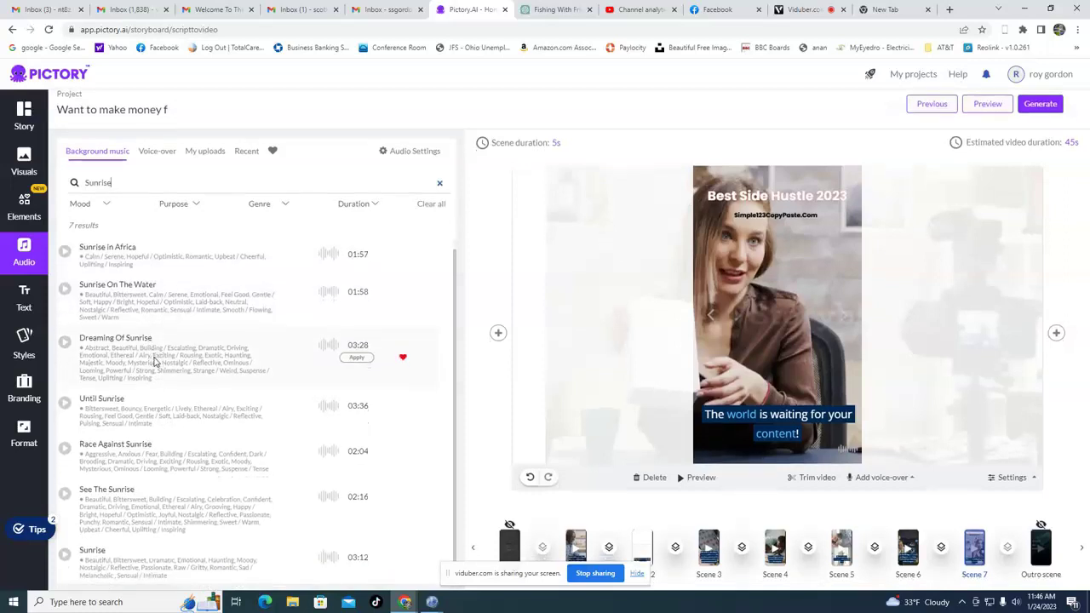
{"action": "scroll", "coordinate": [155, 362], "scroll_direction": "down", "scroll_amount": 1}
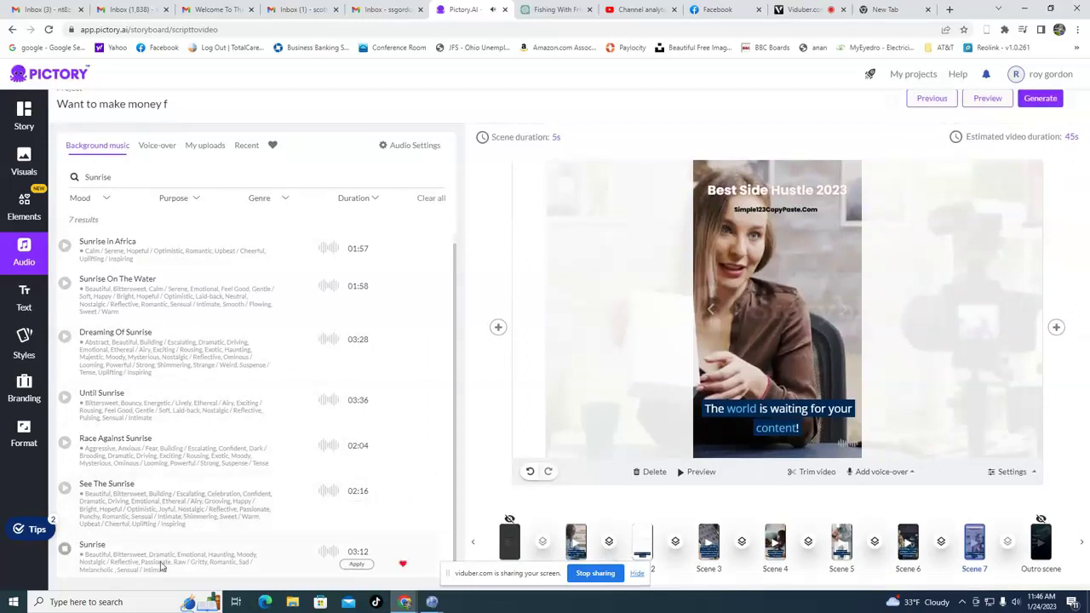
{"action": "left_click", "coordinate": [350, 567]}
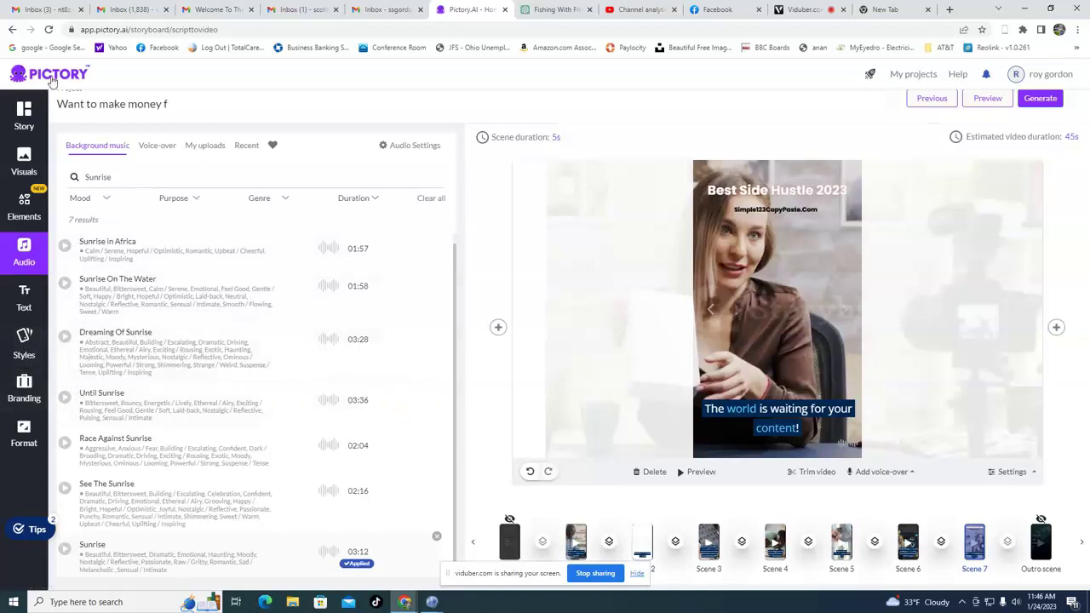
Step: Go back to the story outline and view scene 1
{"action": "left_click", "coordinate": [24, 115]}
{"action": "left_click", "coordinate": [498, 327]}
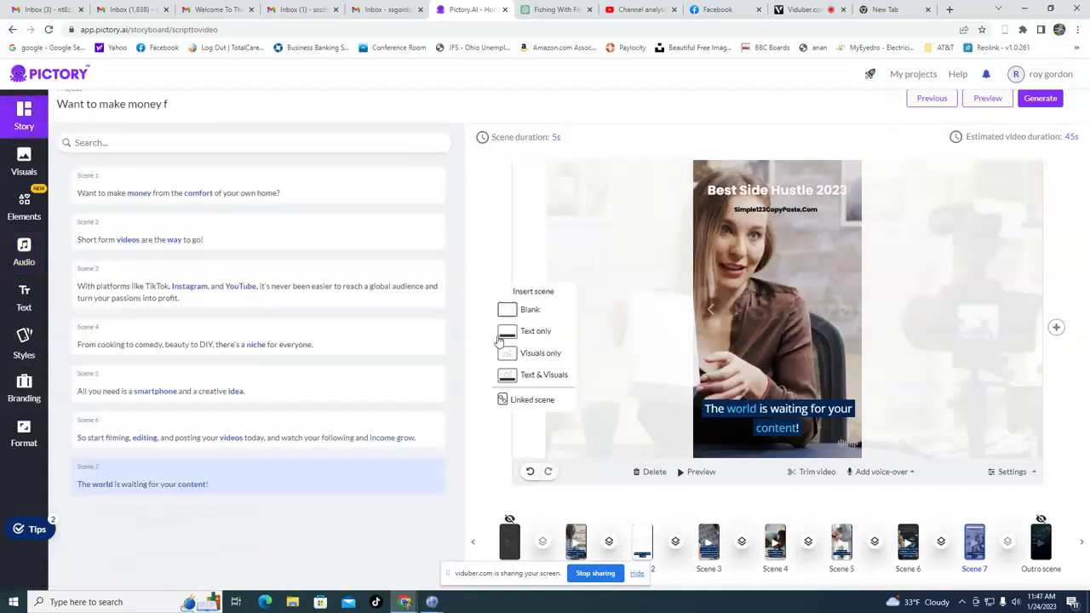
{"action": "left_click", "coordinate": [577, 534]}
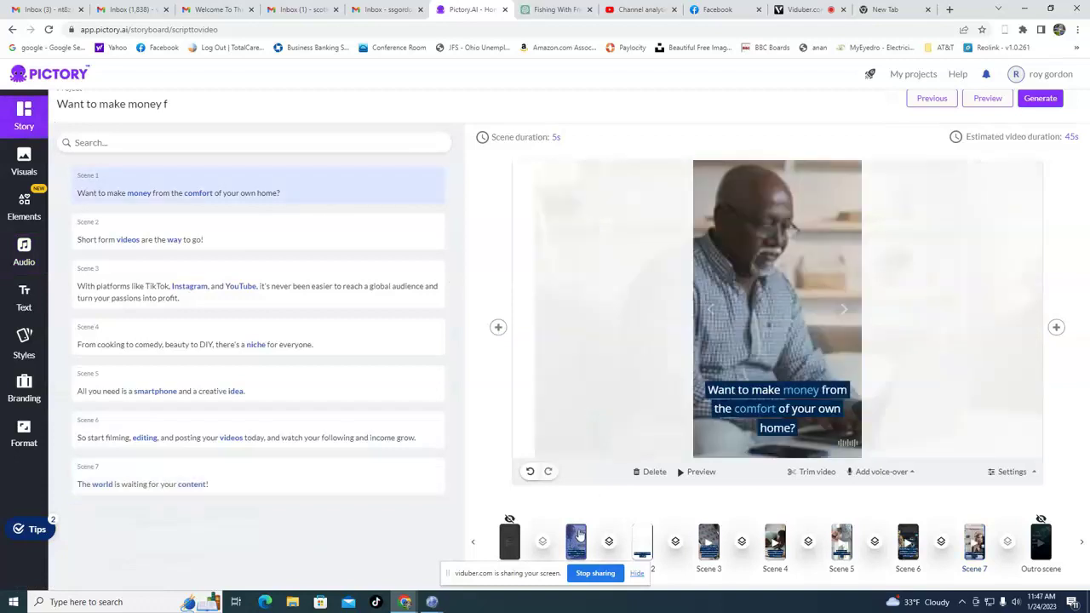
Step: Select scene 2 and search the visuals library for "videos" in place of the previous search term
{"action": "left_click", "coordinate": [643, 535]}
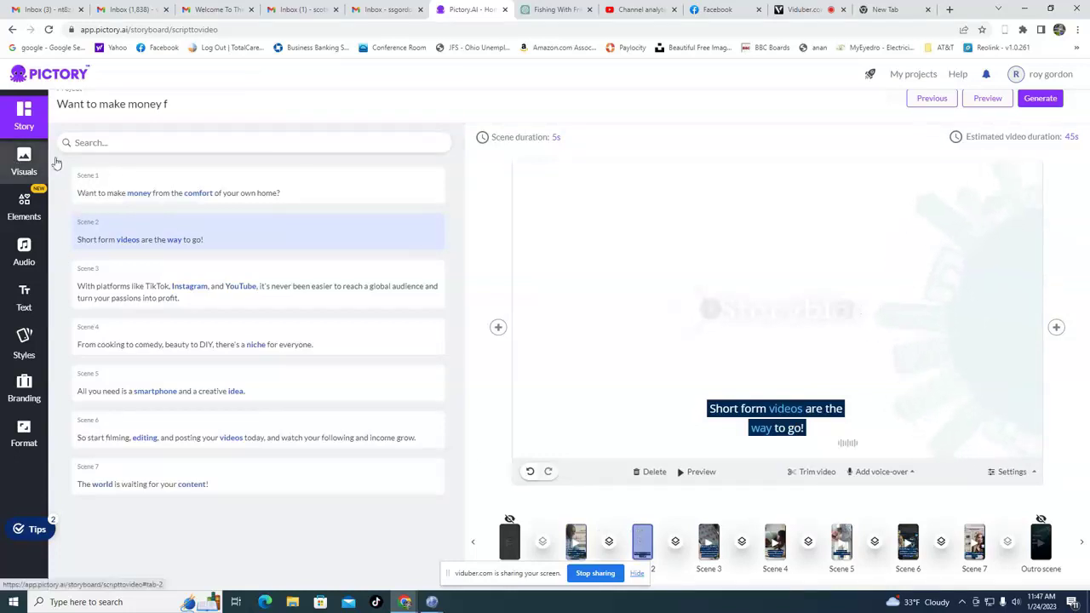
{"action": "left_click", "coordinate": [23, 162]}
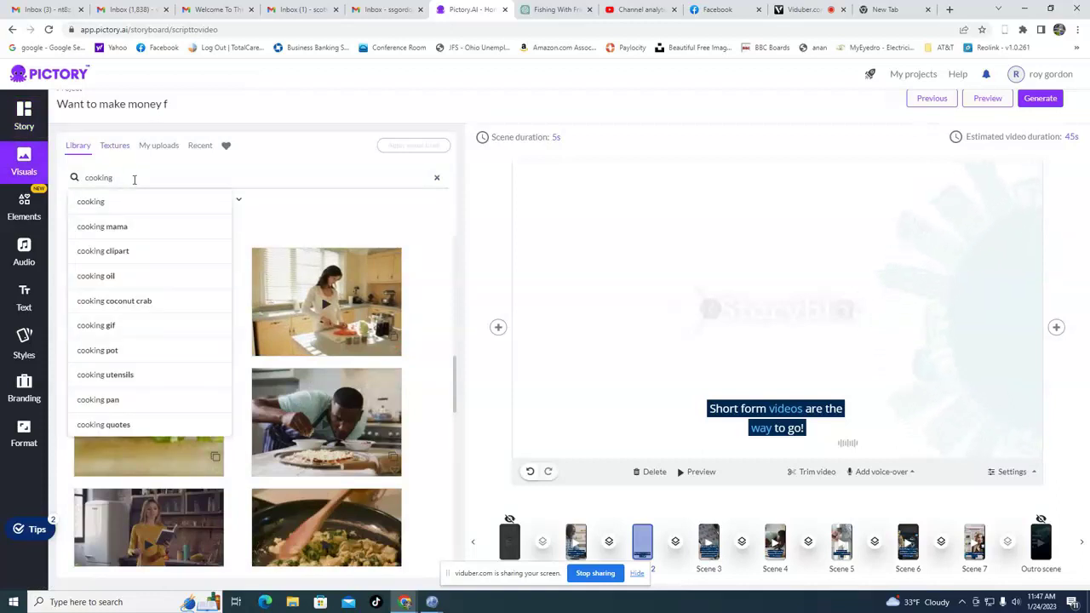
{"action": "key", "text": "BackSpace"}
{"action": "key", "text": "BackSpace"}
{"action": "key", "text": "BackSpace"}
{"action": "key", "text": "BackSpace"}
{"action": "key", "text": "BackSpace"}
{"action": "key", "text": "BackSpace"}
{"action": "key", "text": "BackSpace"}
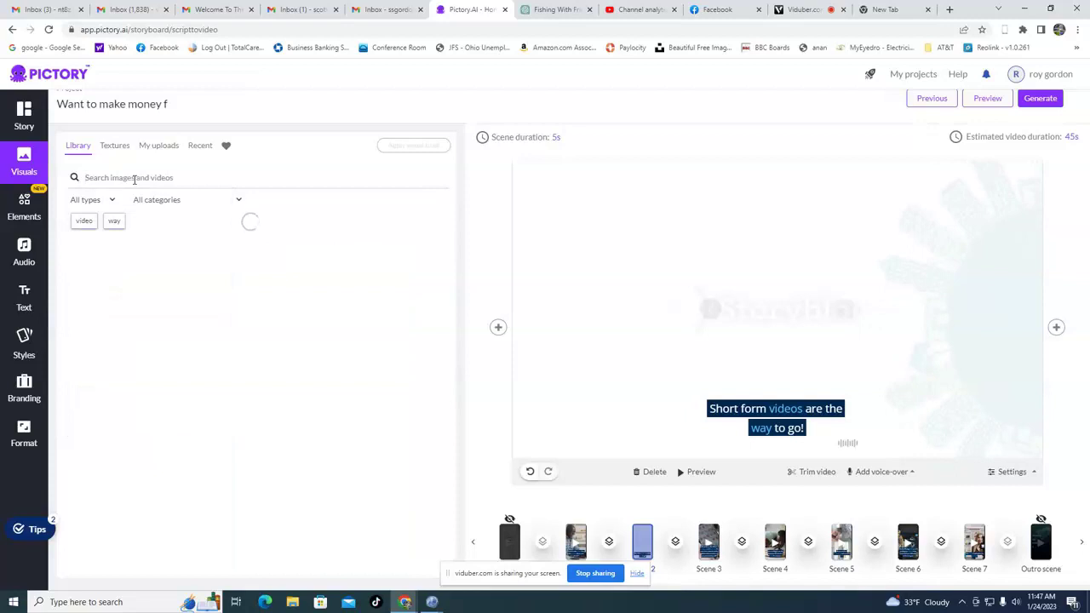
{"action": "type", "text": "videos"}
{"action": "key", "text": "Return"}
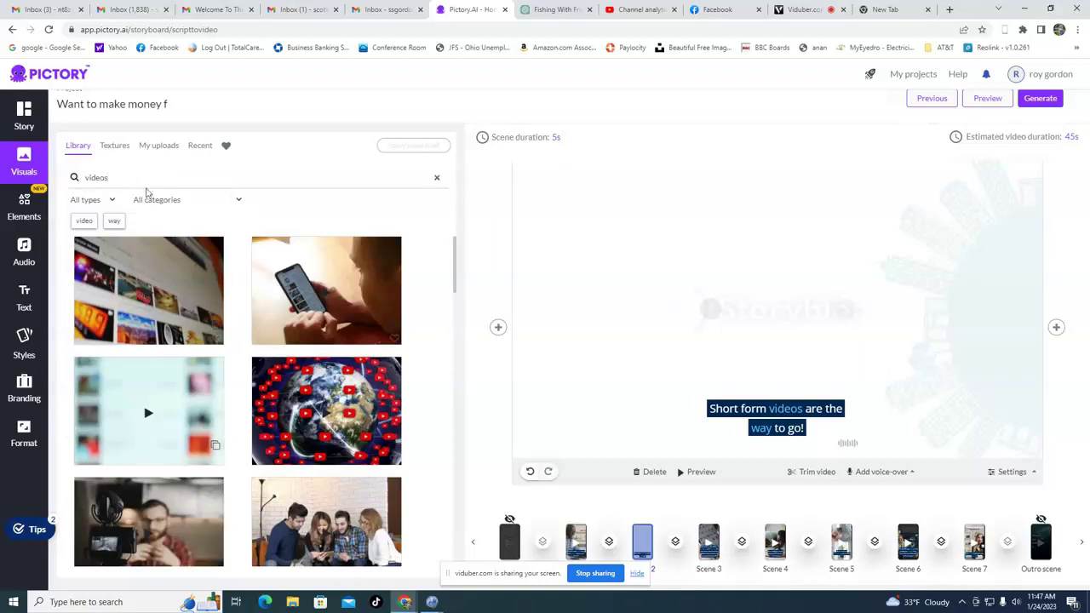
Step: Apply the 20-second close-up clip of an online video list to scene 2
{"action": "scroll", "coordinate": [185, 390], "scroll_direction": "down", "scroll_amount": 2}
{"action": "scroll", "coordinate": [185, 390], "scroll_direction": "down", "scroll_amount": 3}
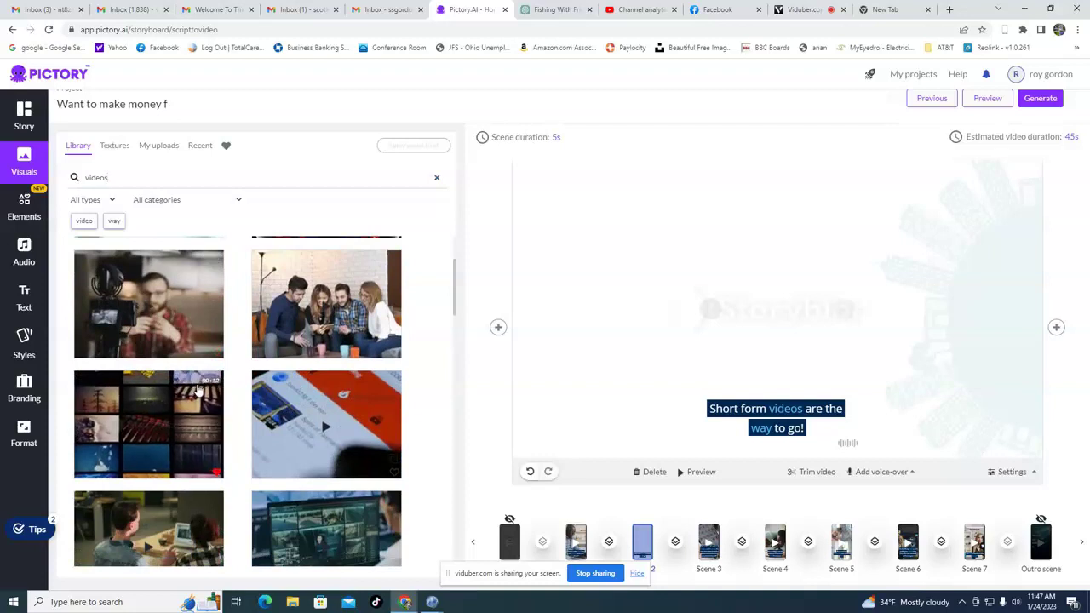
{"action": "scroll", "coordinate": [183, 401], "scroll_direction": "down", "scroll_amount": 2}
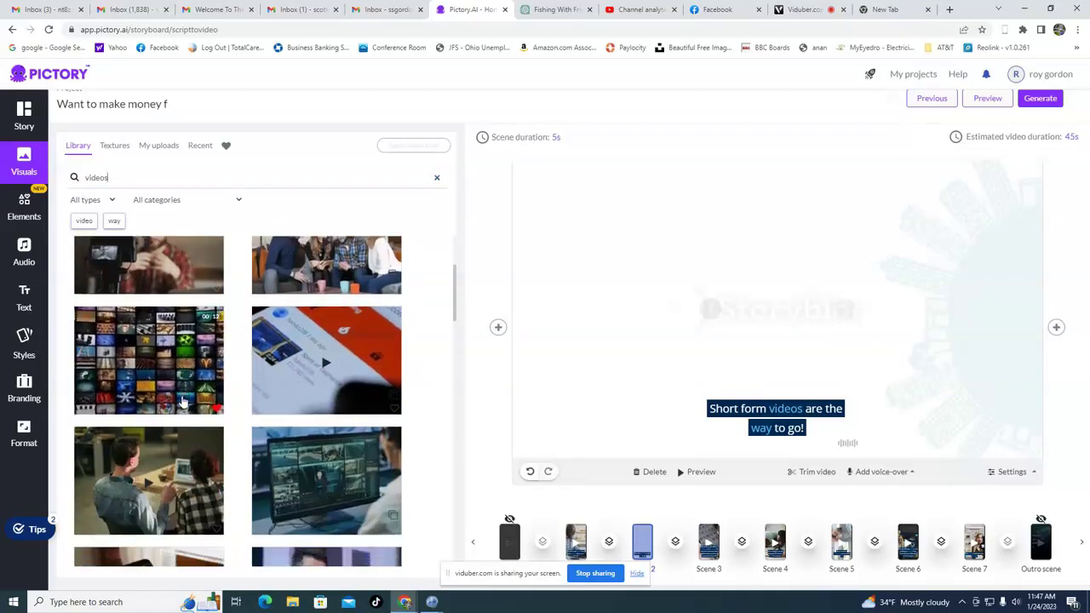
{"action": "scroll", "coordinate": [182, 400], "scroll_direction": "down", "scroll_amount": 1}
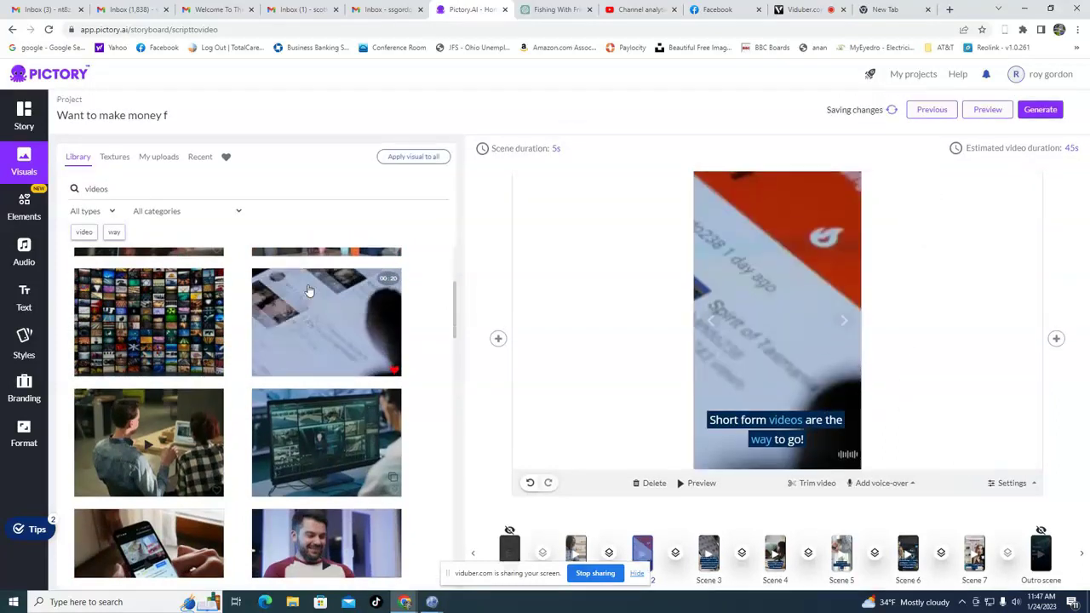
{"action": "left_click", "coordinate": [309, 290]}
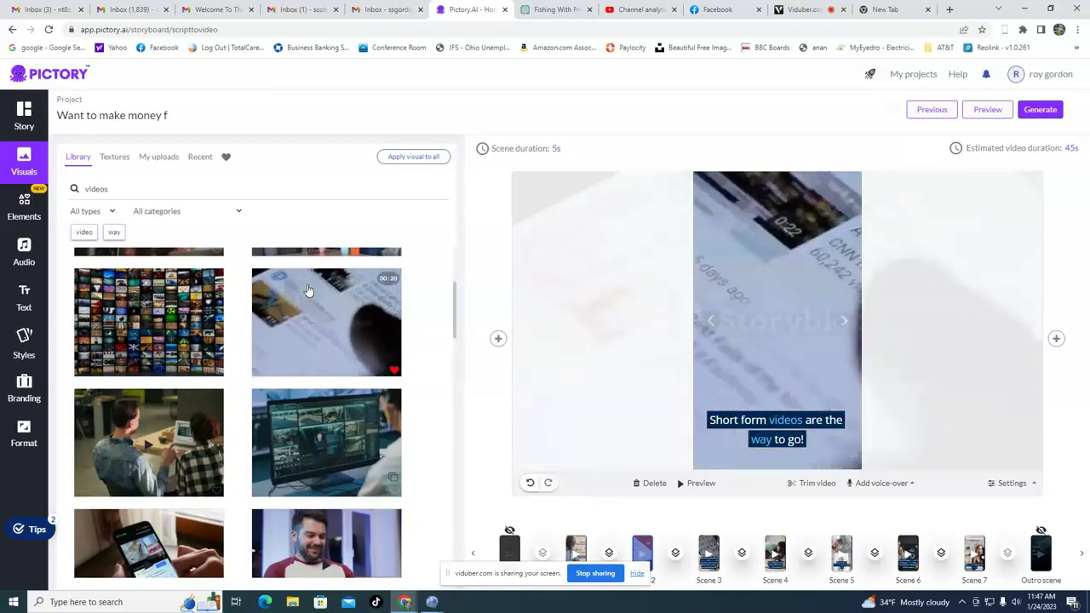
Step: Check scenes 3 through 7 one by one and start generating the video
{"action": "left_click", "coordinate": [714, 551]}
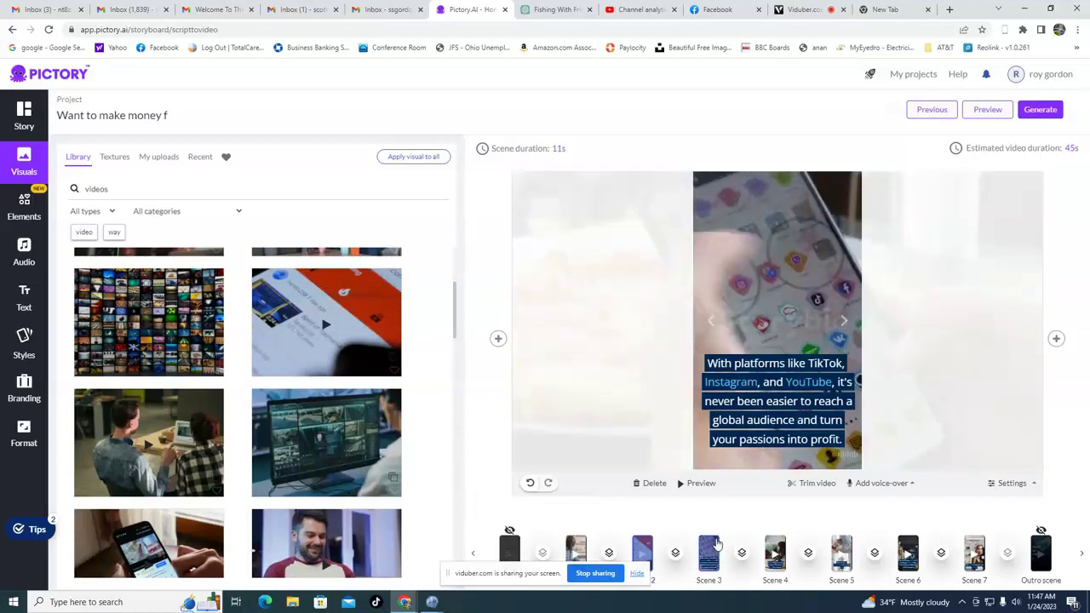
{"action": "left_click", "coordinate": [780, 549]}
{"action": "left_click", "coordinate": [889, 483]}
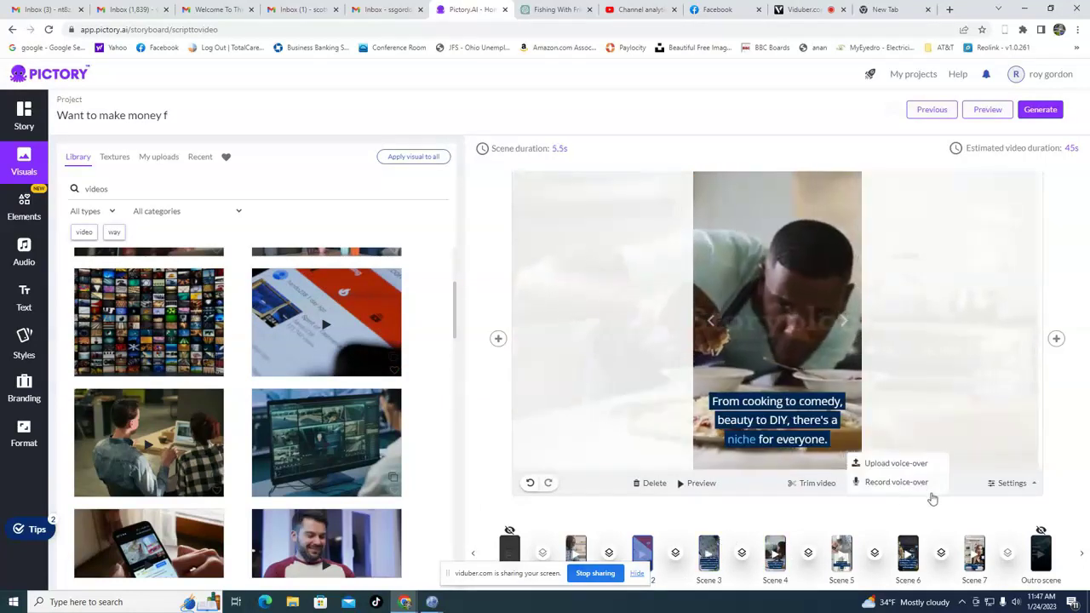
{"action": "left_click", "coordinate": [847, 551]}
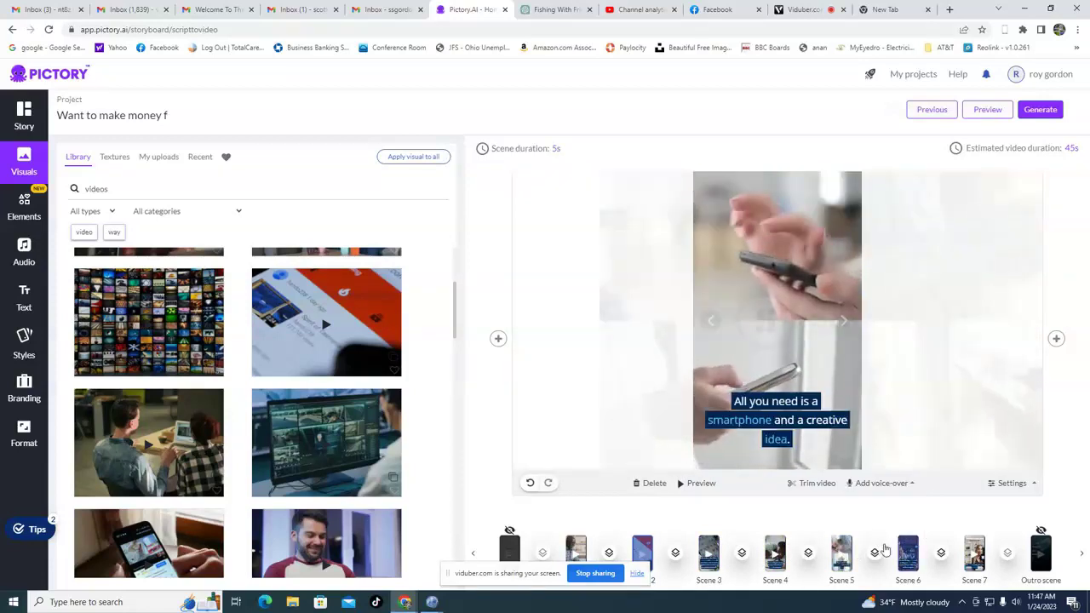
{"action": "left_click", "coordinate": [909, 552]}
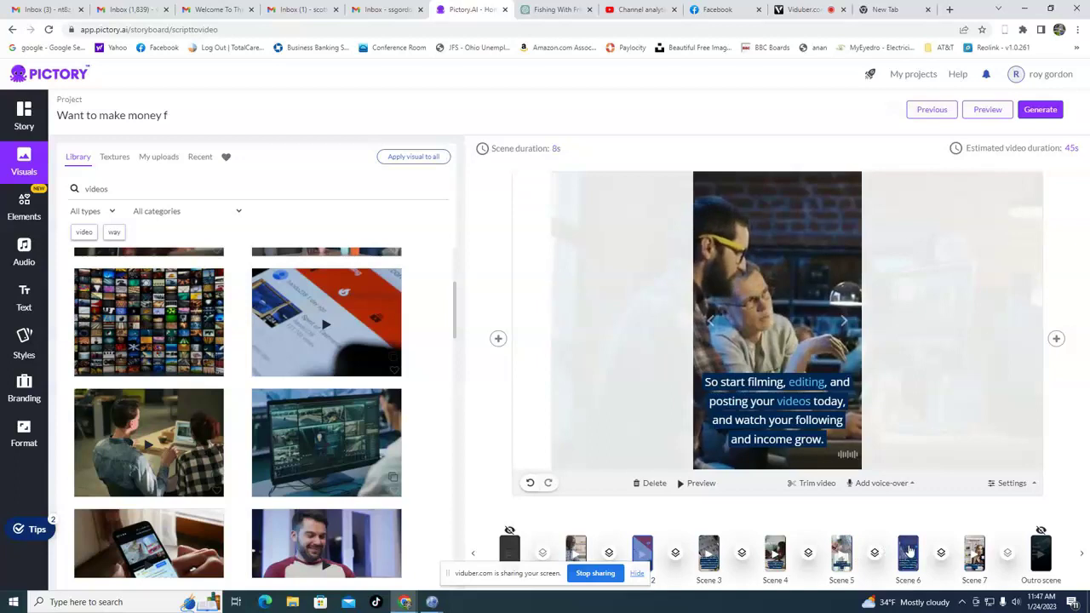
{"action": "left_click", "coordinate": [976, 549]}
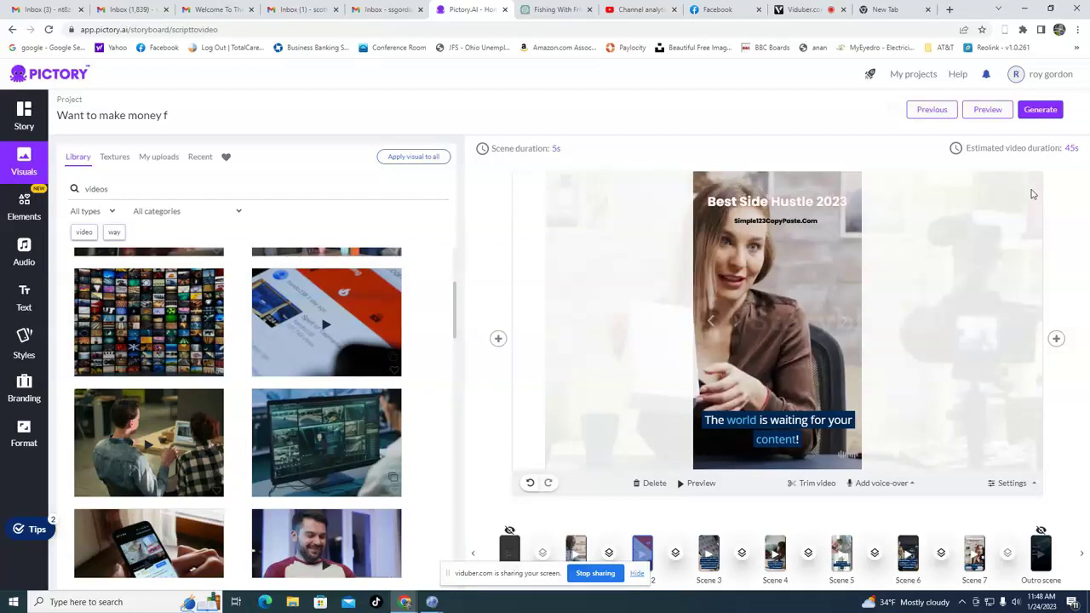
{"action": "left_click", "coordinate": [1041, 110]}
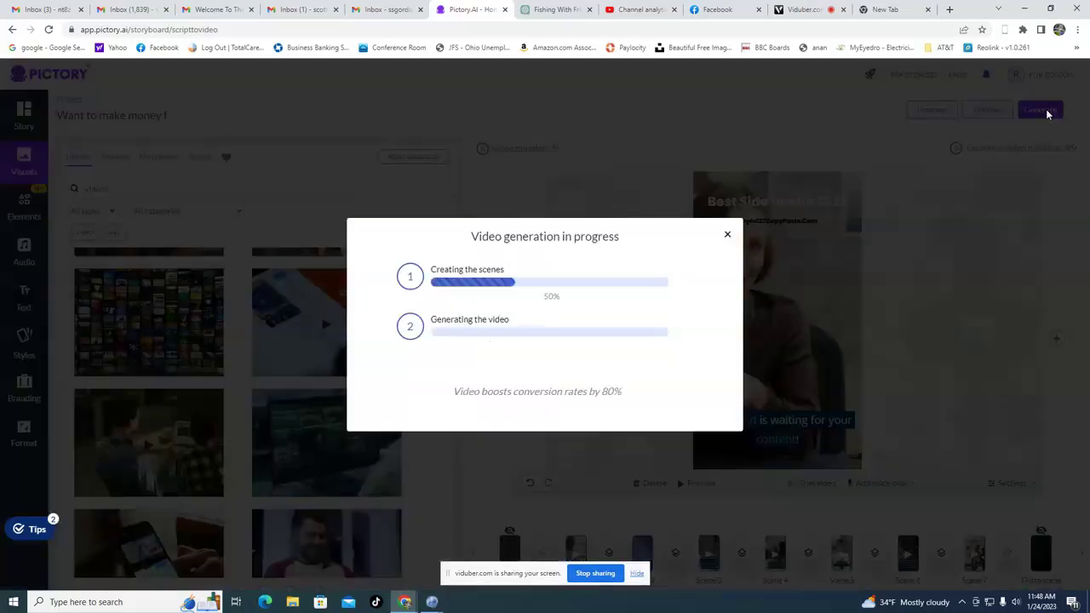